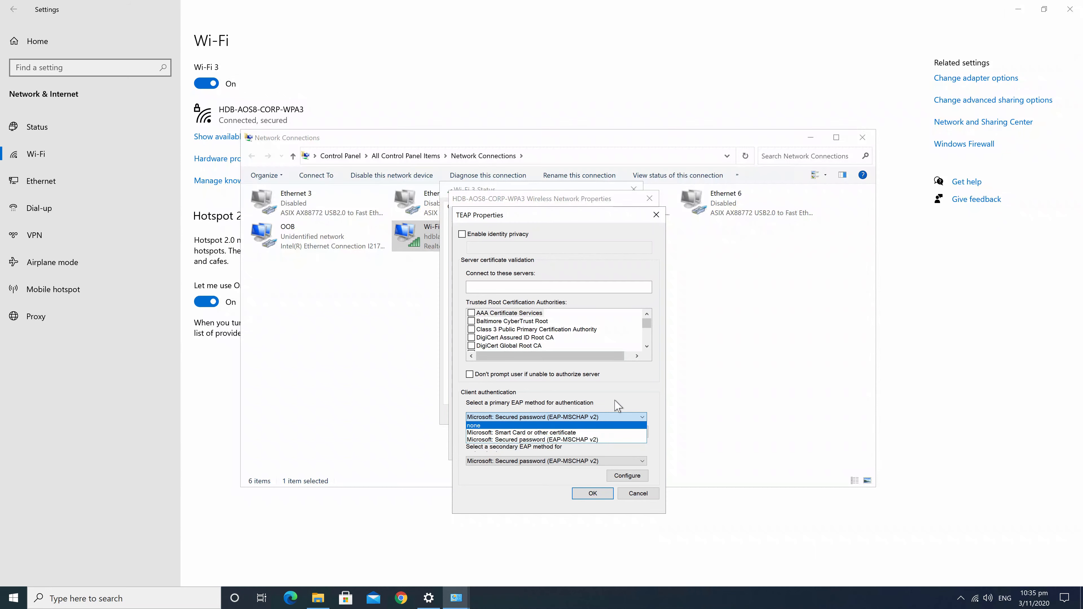
Keep Secured password (EAP-MSCHAP v2) as both primary and secondary TEAP methods, leaving MSCHAPv2 options unchanged, and save
left_click(637, 393)
left_click(581, 463)
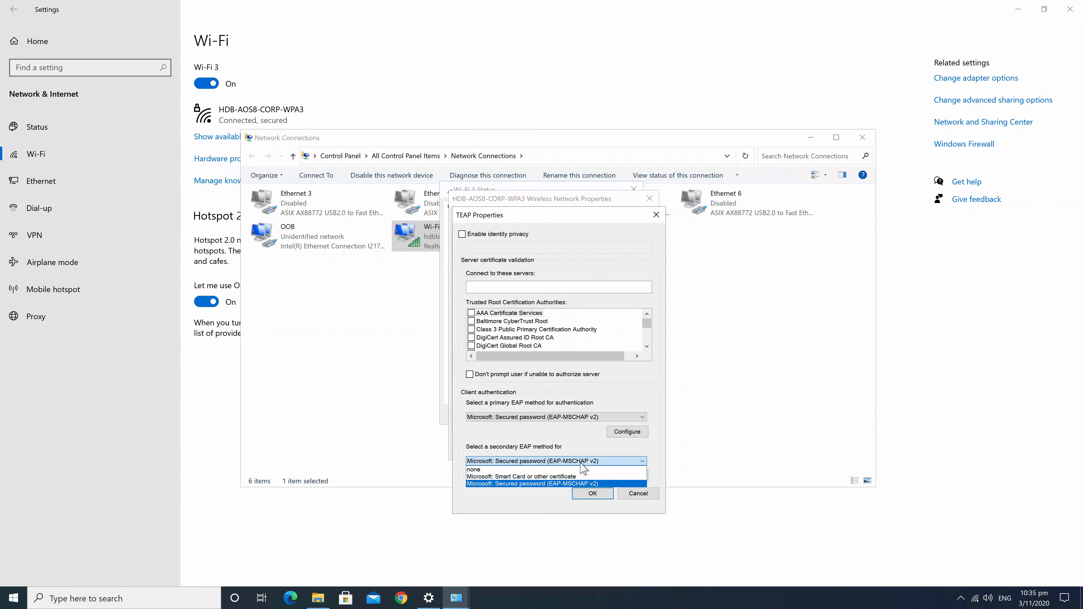
left_click(566, 484)
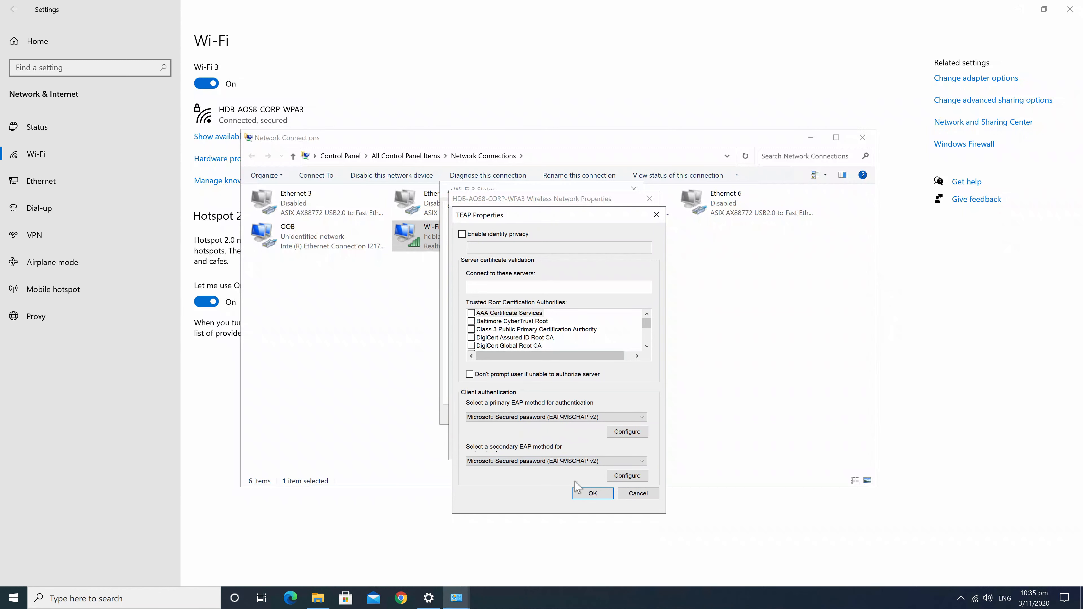
left_click(627, 475)
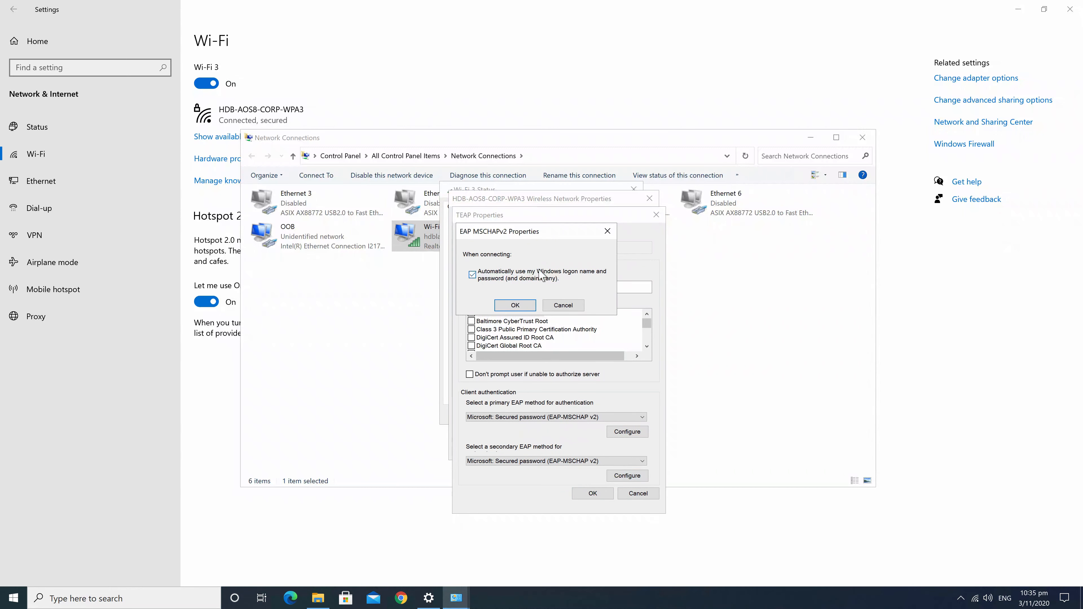
left_click(563, 306)
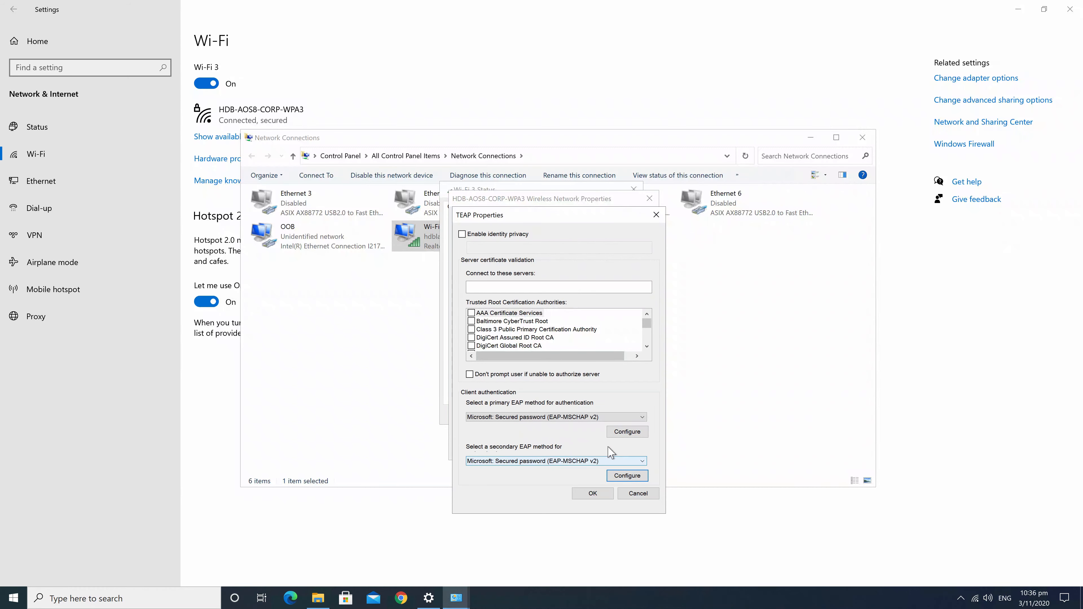
left_click(592, 493)
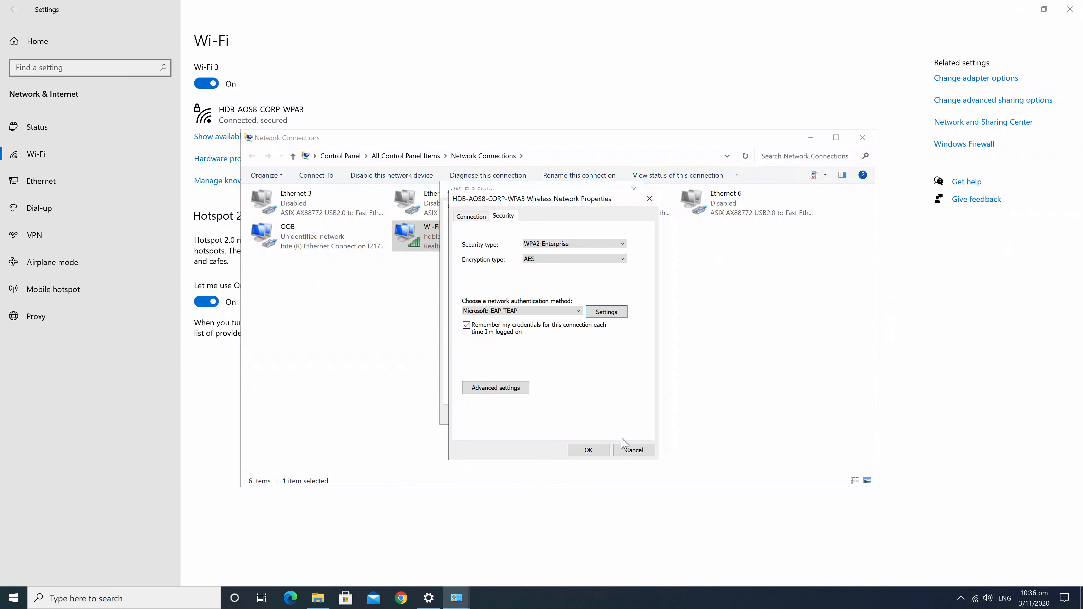
Save the wireless security settings and connect to HDB-AOS8-CORP-WPA3
left_click(589, 450)
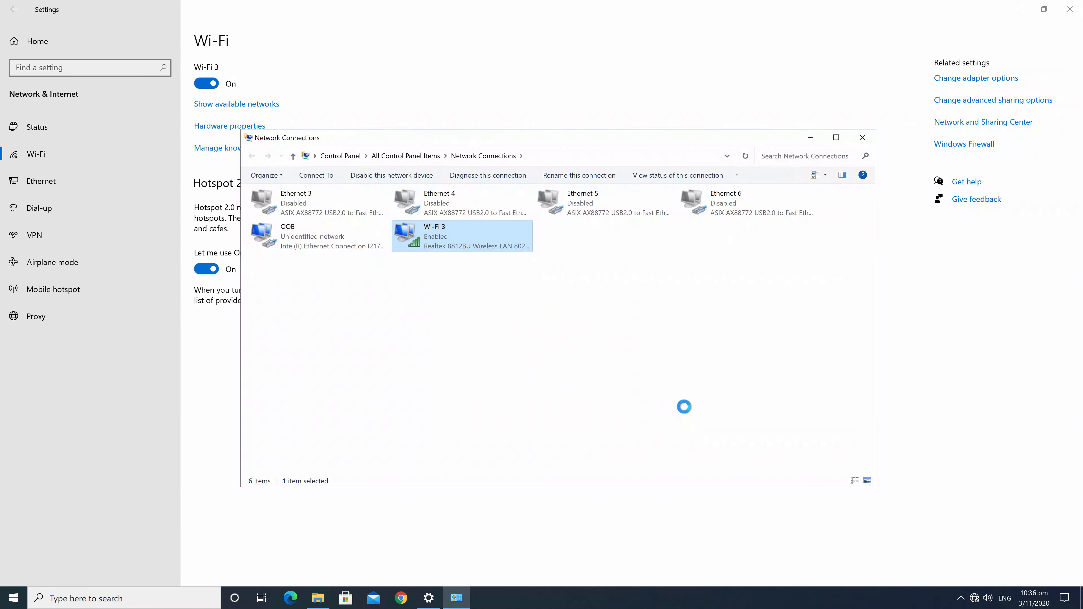
left_click(974, 597)
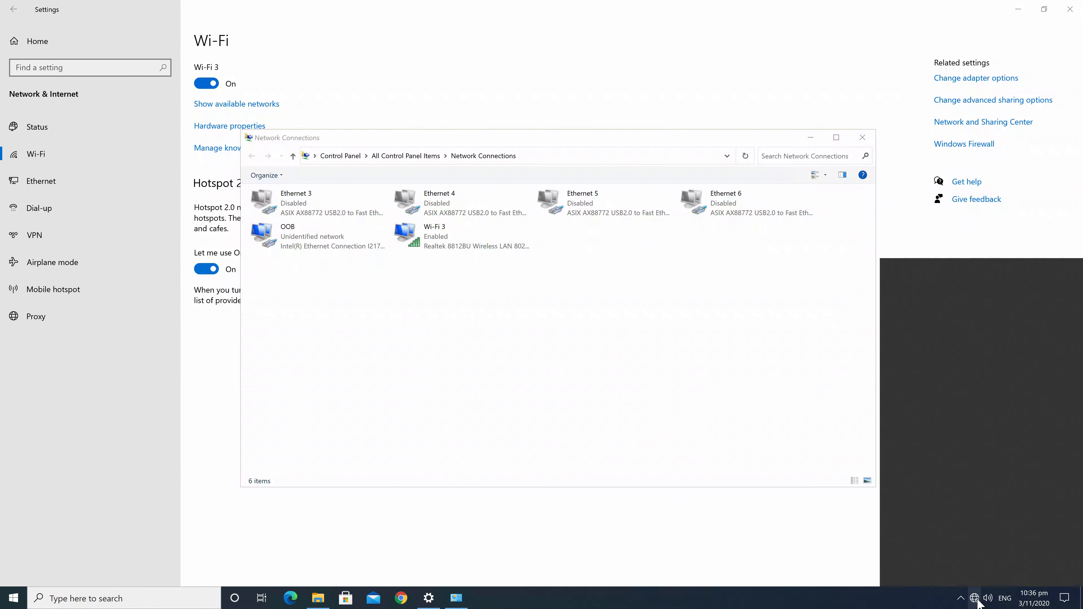
left_click(978, 327)
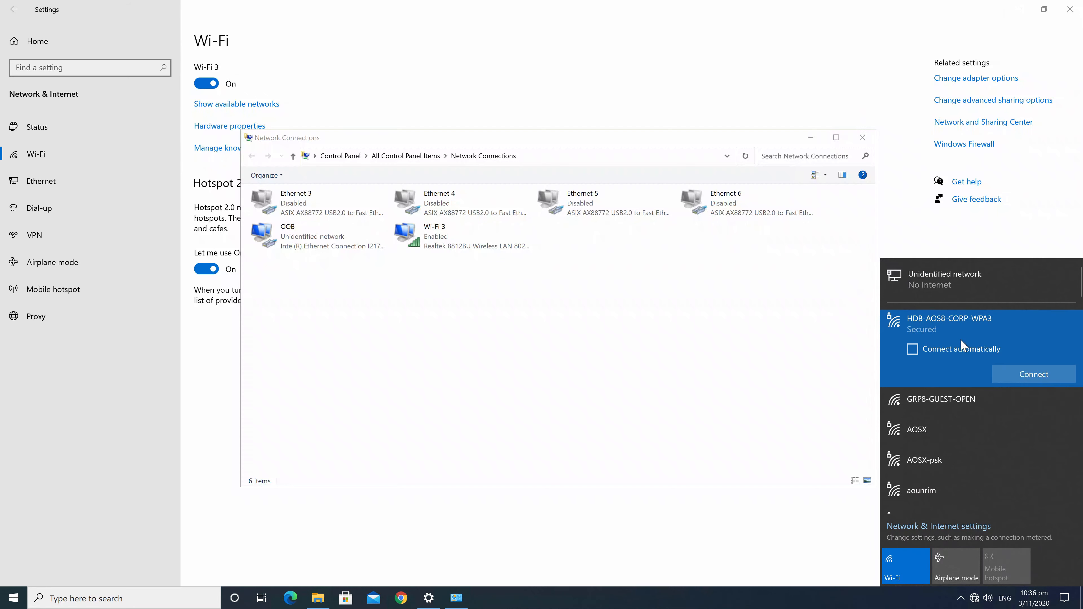
left_click(1035, 374)
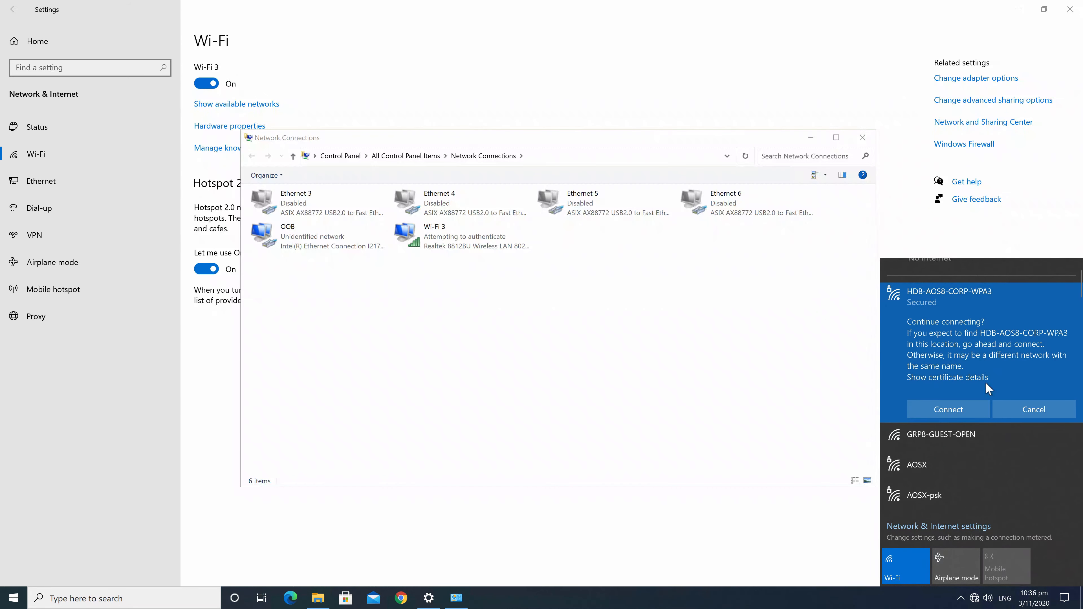
left_click(939, 412)
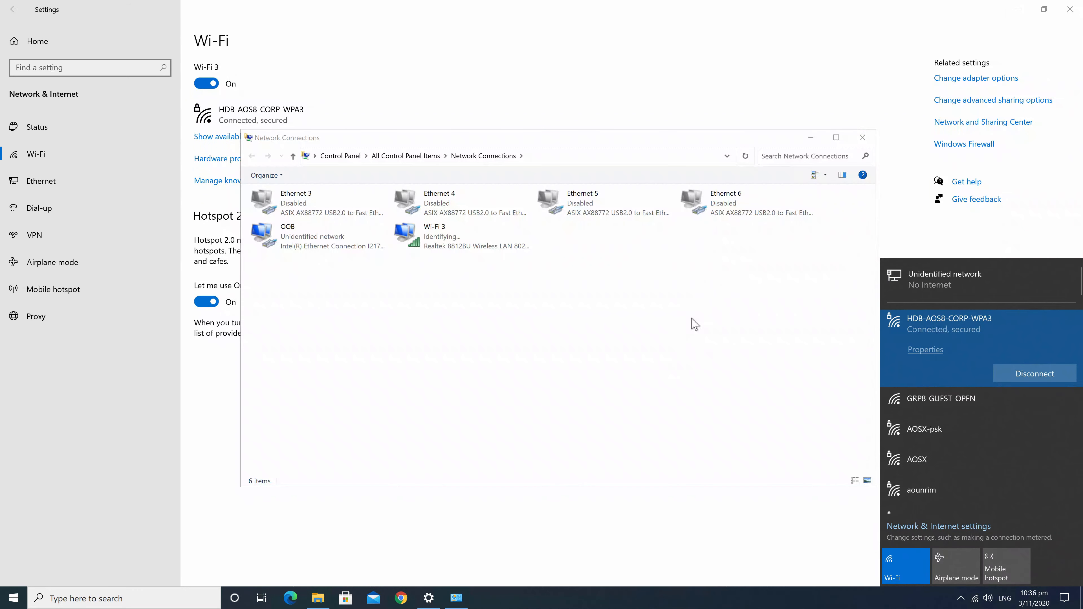
Review the Wi-Fi 3 connection status details, then bring Chrome forward
right_click(434, 242)
left_click(514, 258)
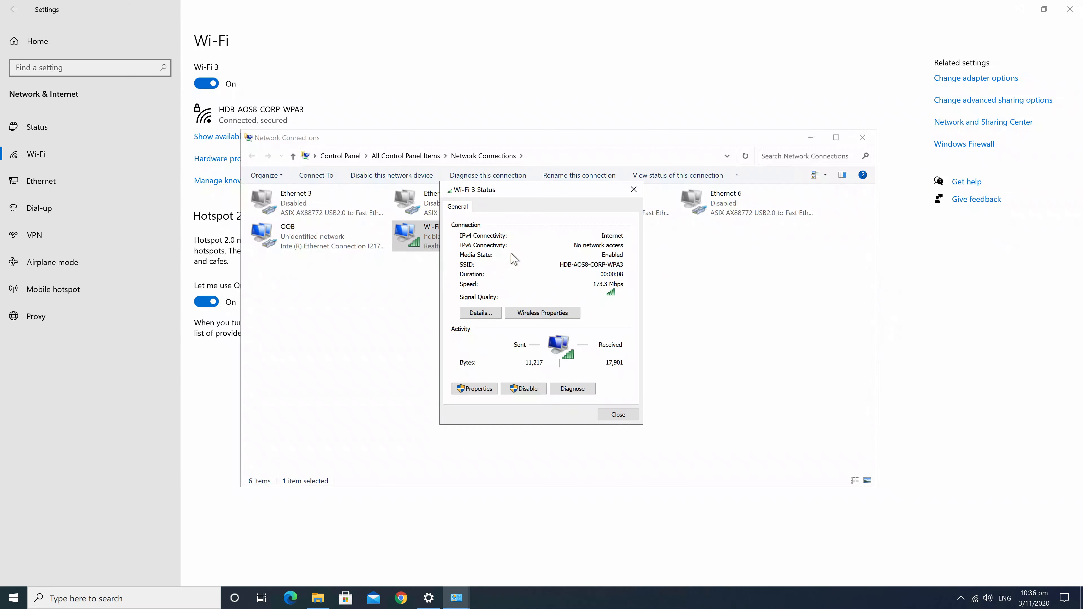
left_click(481, 313)
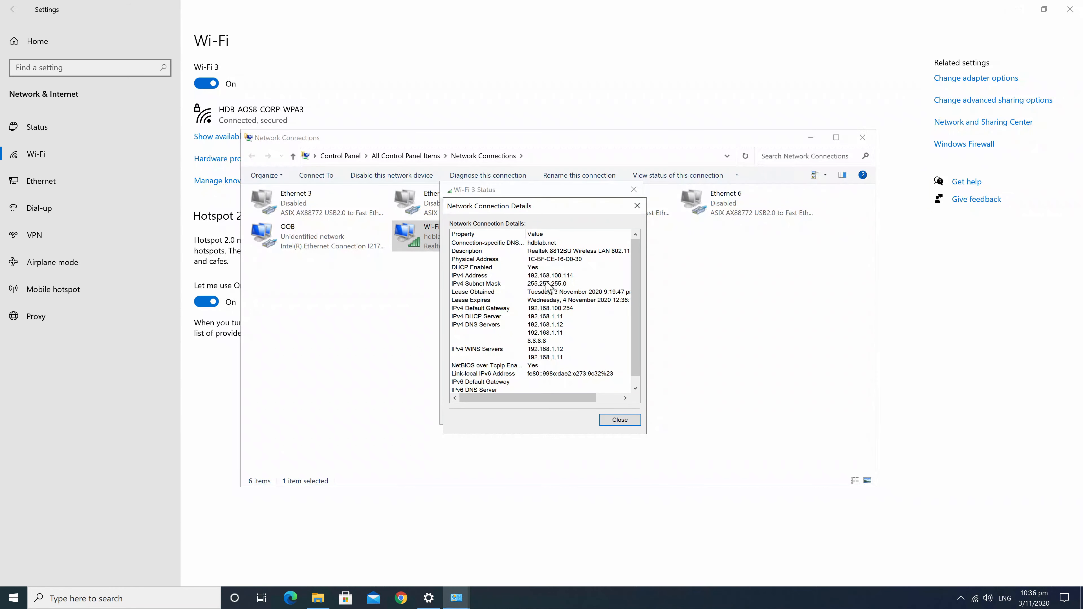
left_click(401, 598)
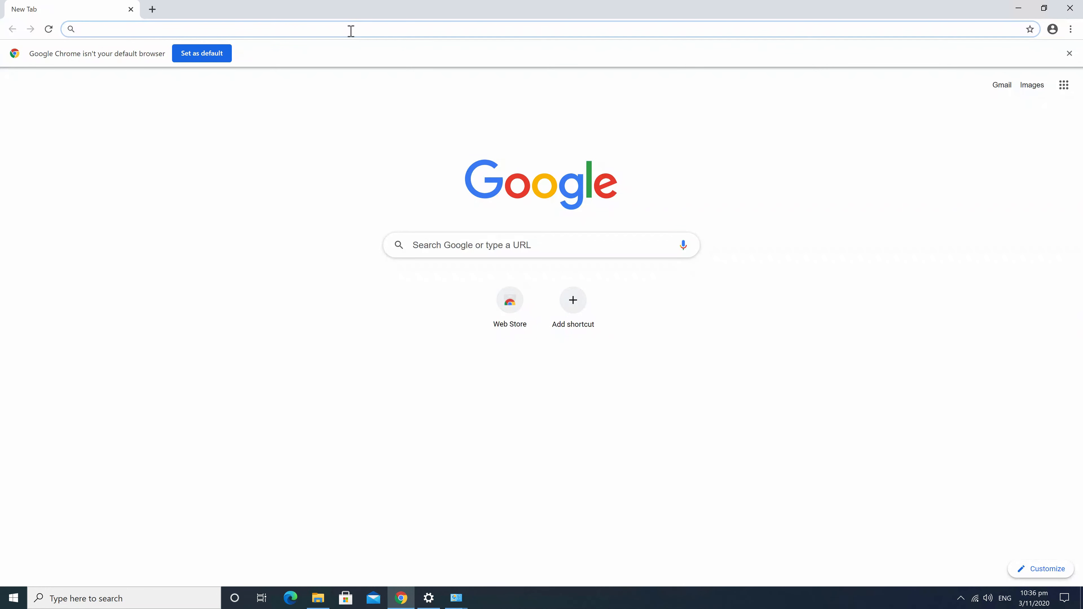
Load arubanetworks.com from the Chrome address bar
type("arubanetworks.com")
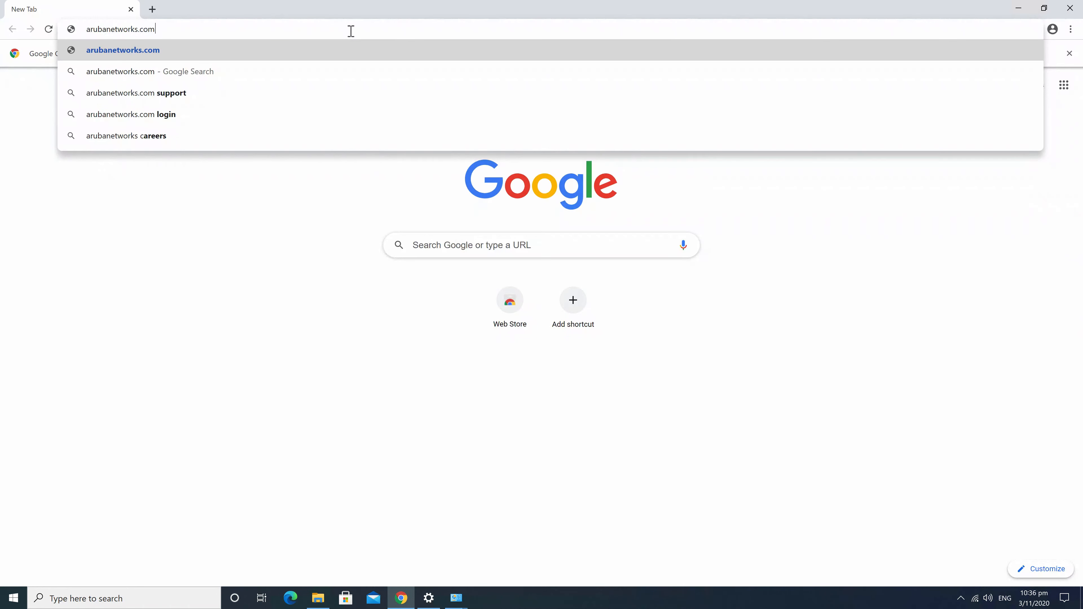
key("Return")
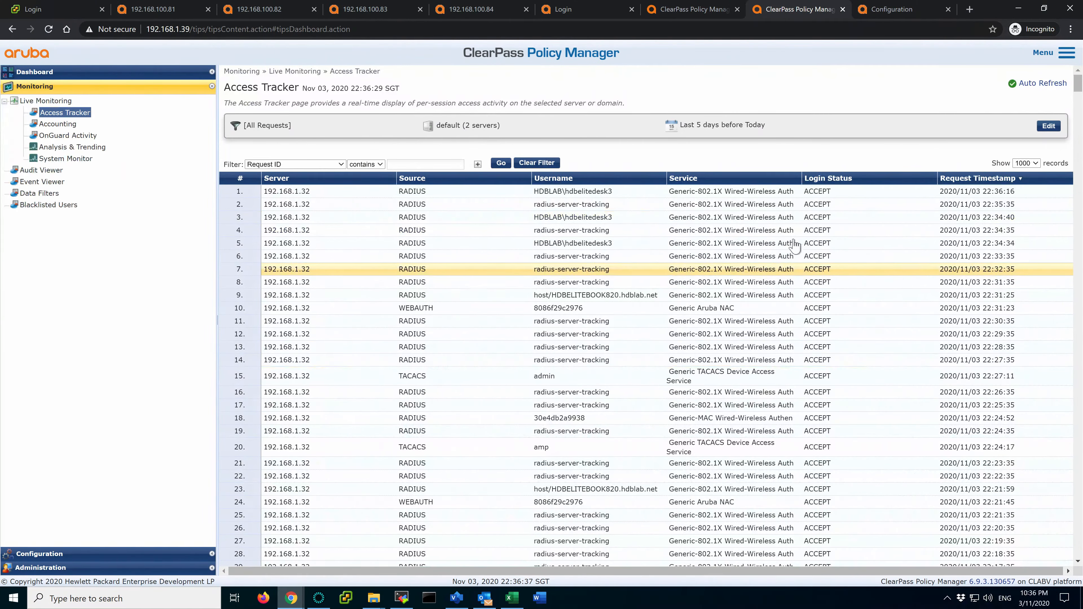
Refresh the Access Tracker and copy the end-host MAC address from the desktop's latest request
left_click(501, 164)
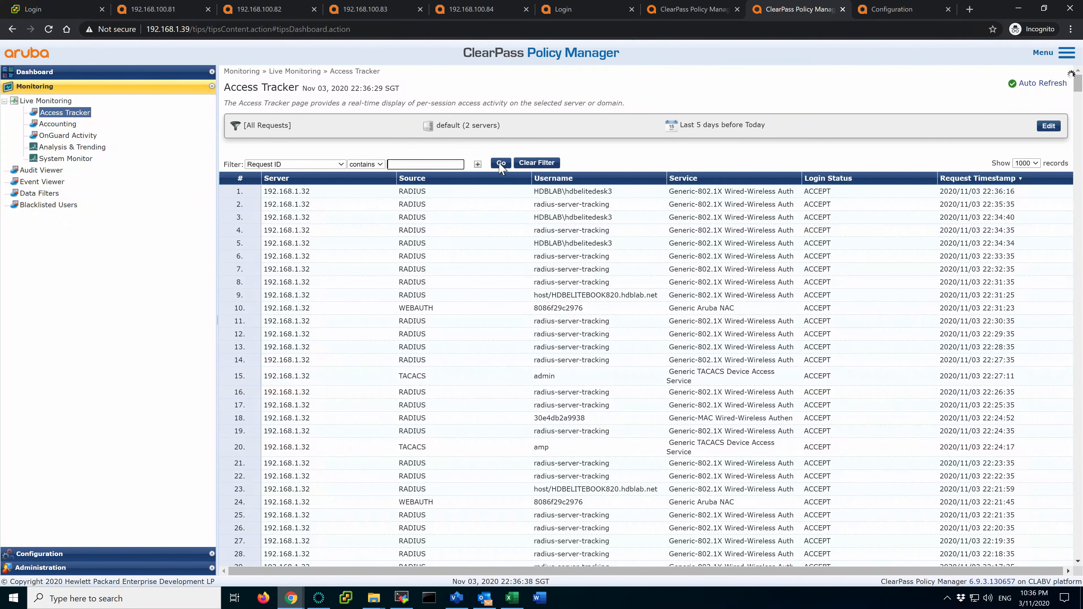
left_click(499, 208)
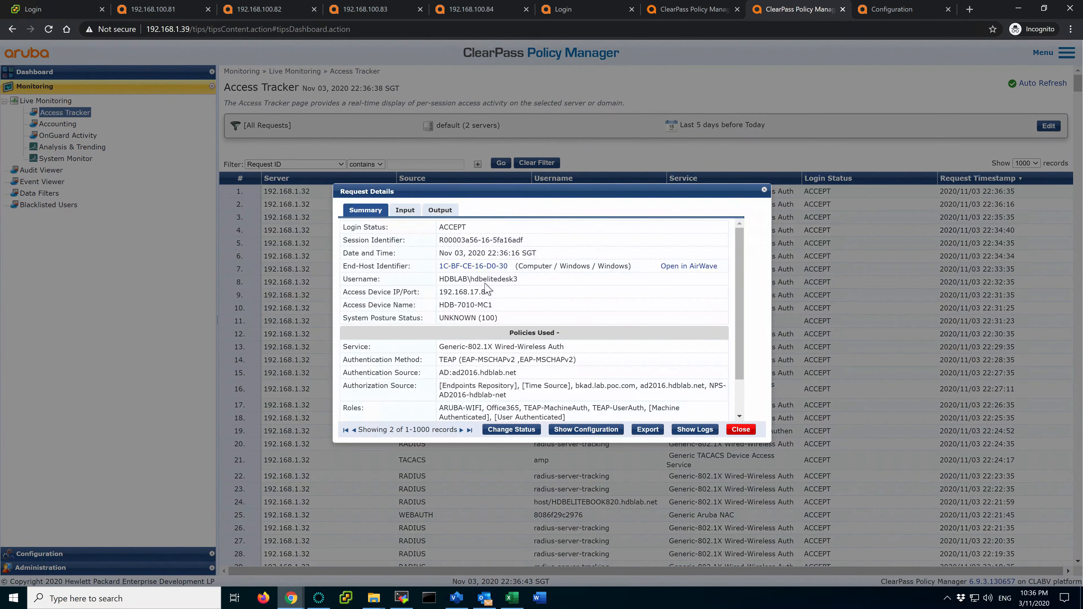
left_click_drag(509, 266, 443, 266)
key("ctrl+c")
left_click(742, 430)
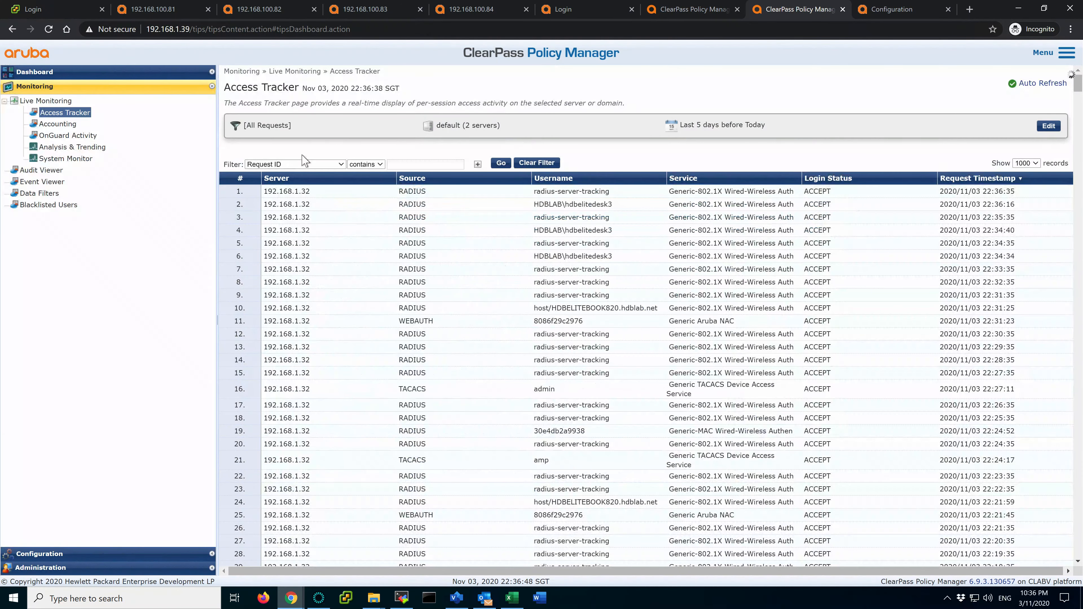
Filter the Access Tracker by Host MAC Address 1C-BF-CE-16-D0-30 and open the newest request
left_click(304, 164)
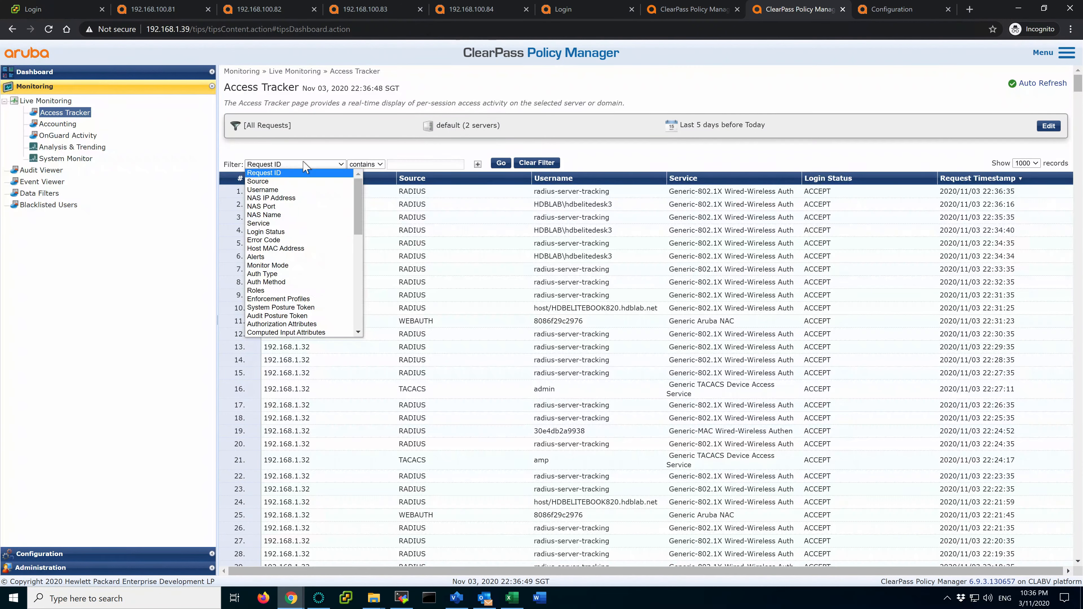
left_click(299, 249)
key("ctrl+v")
left_click(501, 162)
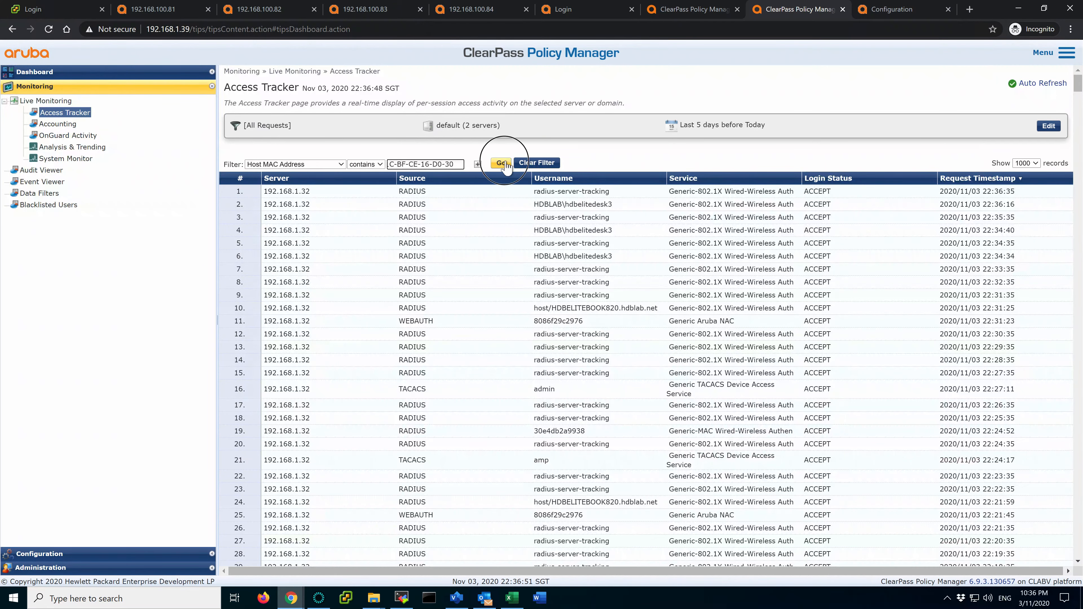
left_click(509, 192)
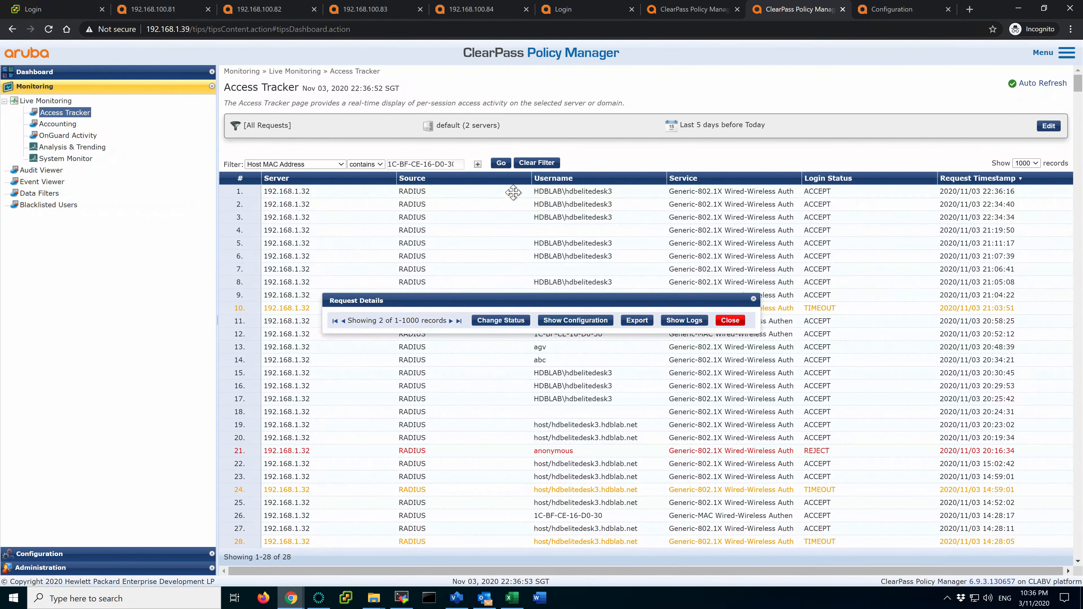
scroll(504, 371, "down", 1)
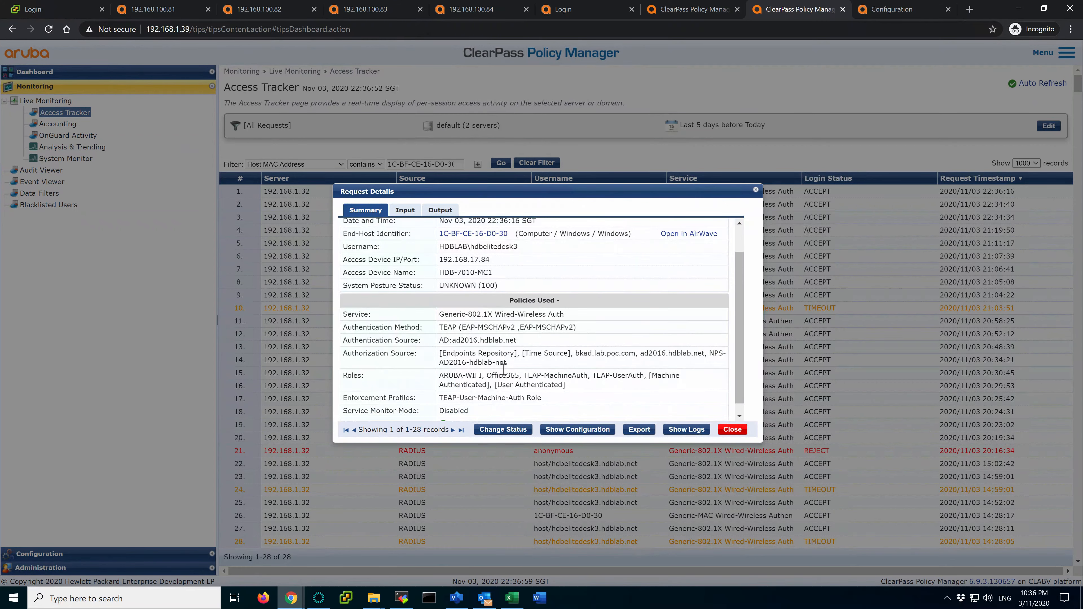
left_click_drag(524, 378, 588, 377)
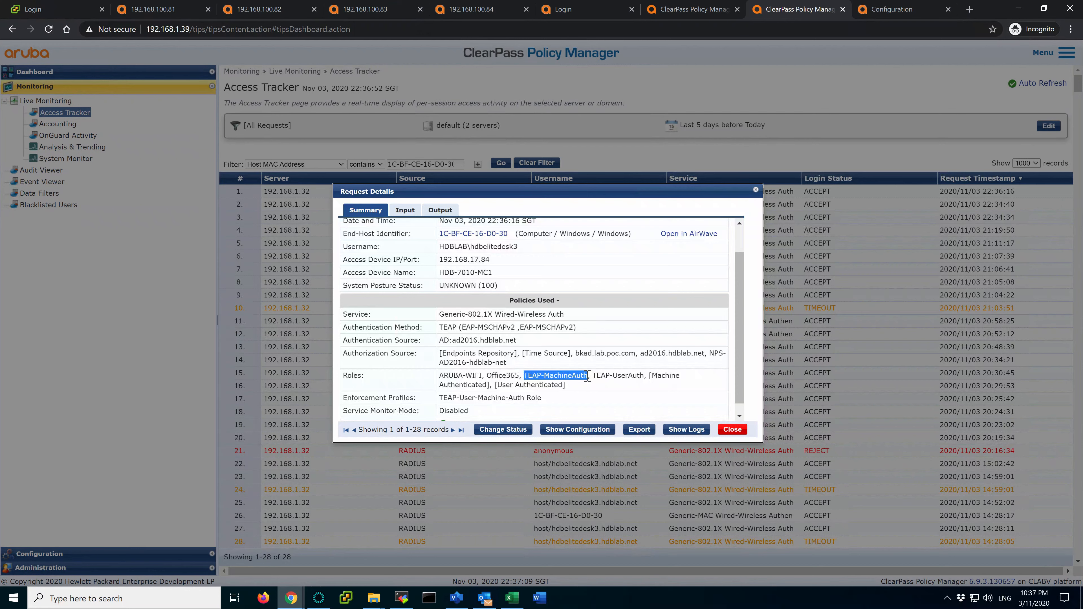
left_click(547, 377)
left_click_drag(597, 377, 642, 379)
left_click(556, 376)
left_click_drag(526, 377, 589, 379)
left_click(595, 377)
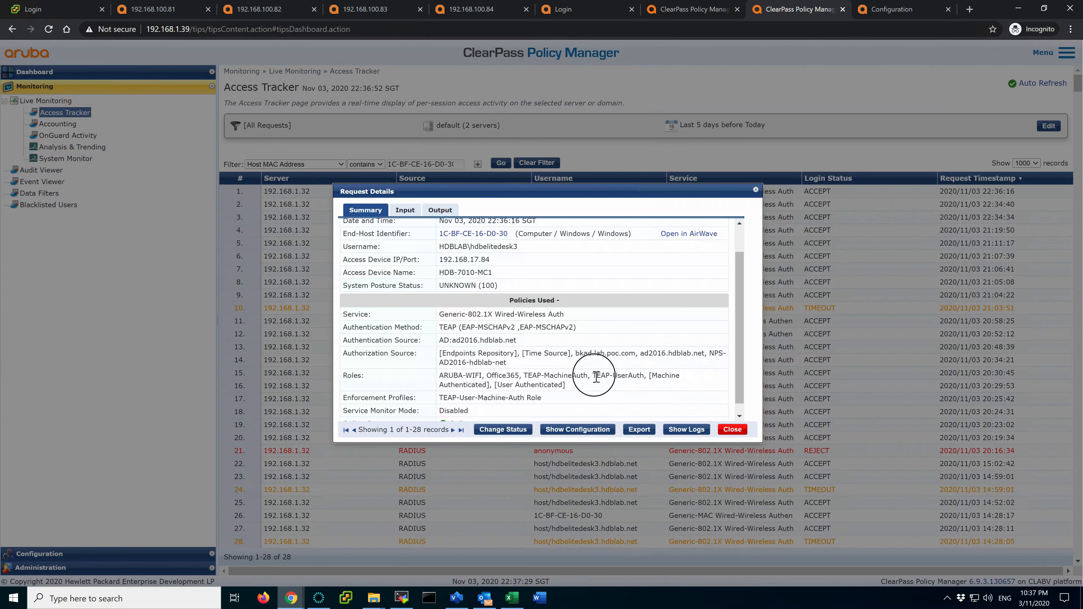
left_click_drag(596, 378, 642, 379)
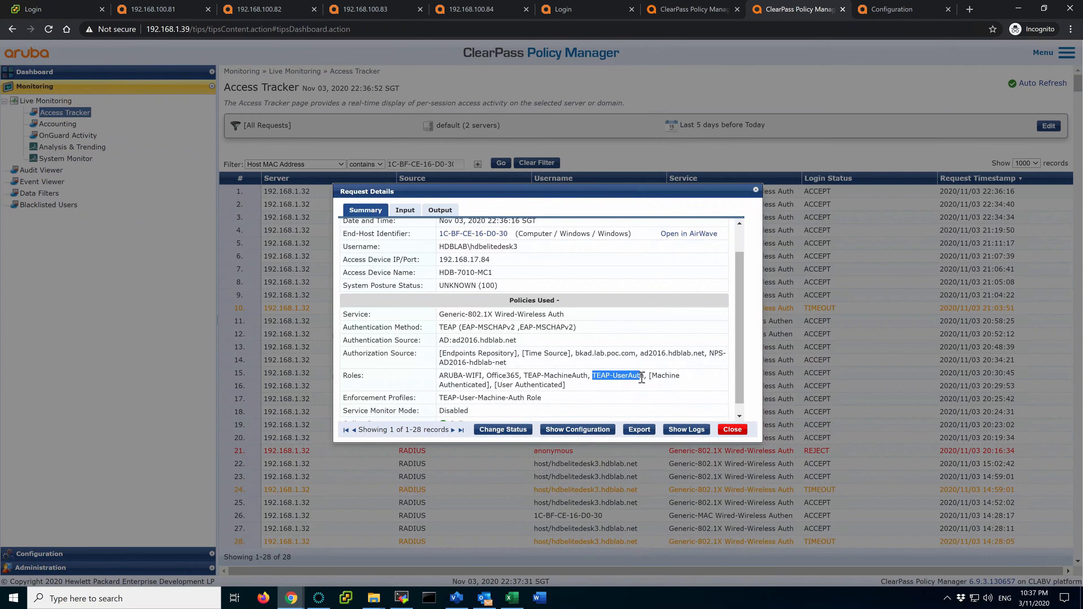
left_click(583, 375)
left_click_drag(526, 377, 643, 379)
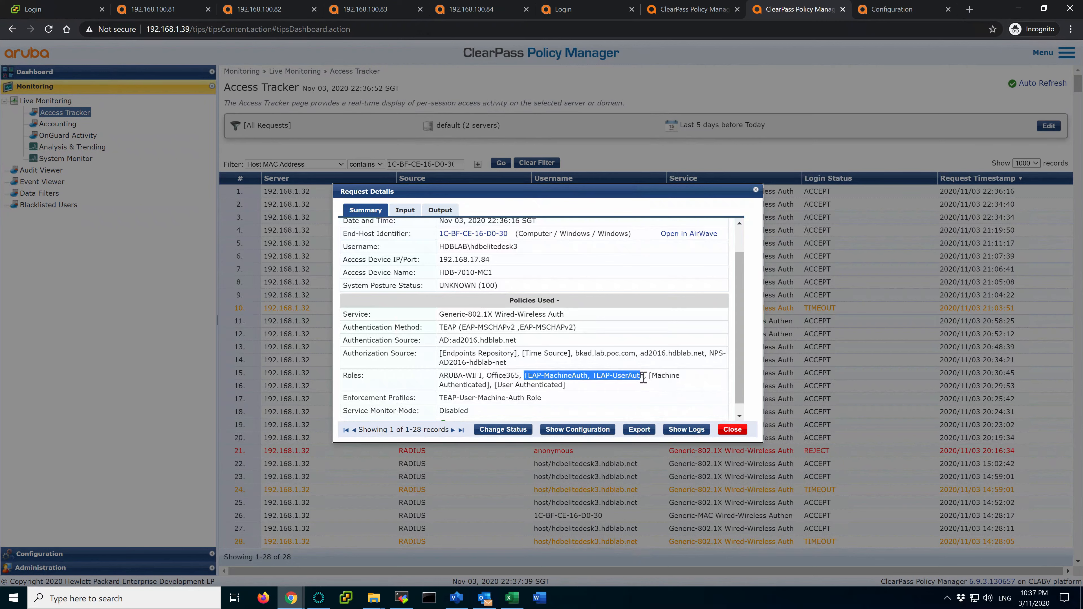
left_click(590, 375)
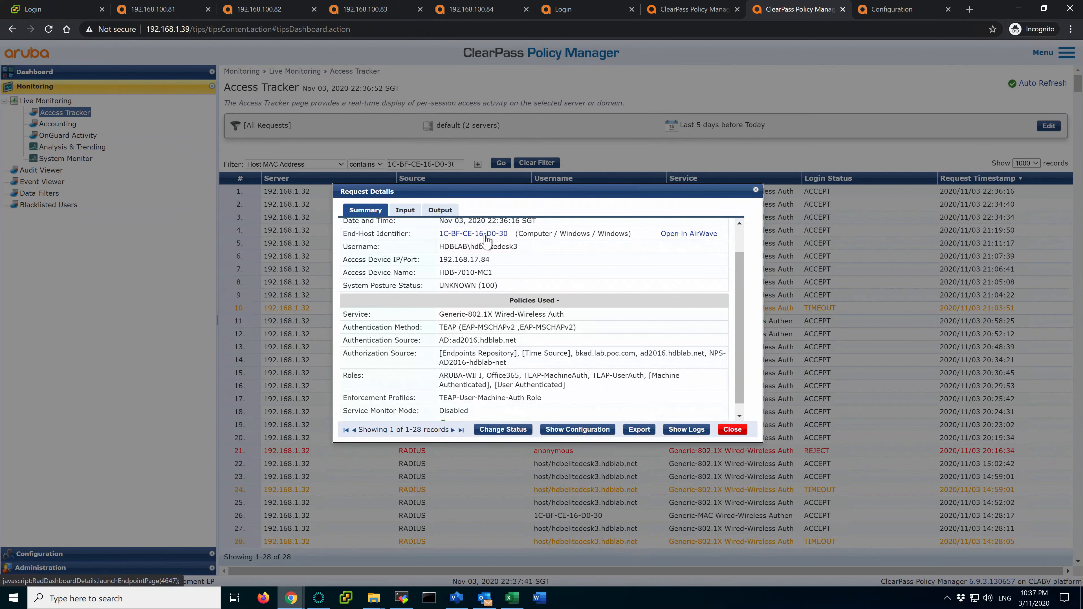
On the Output tab, inspect the TEAP-User-Machine-Auth enforcement profile, the returned role and the user name
left_click(440, 209)
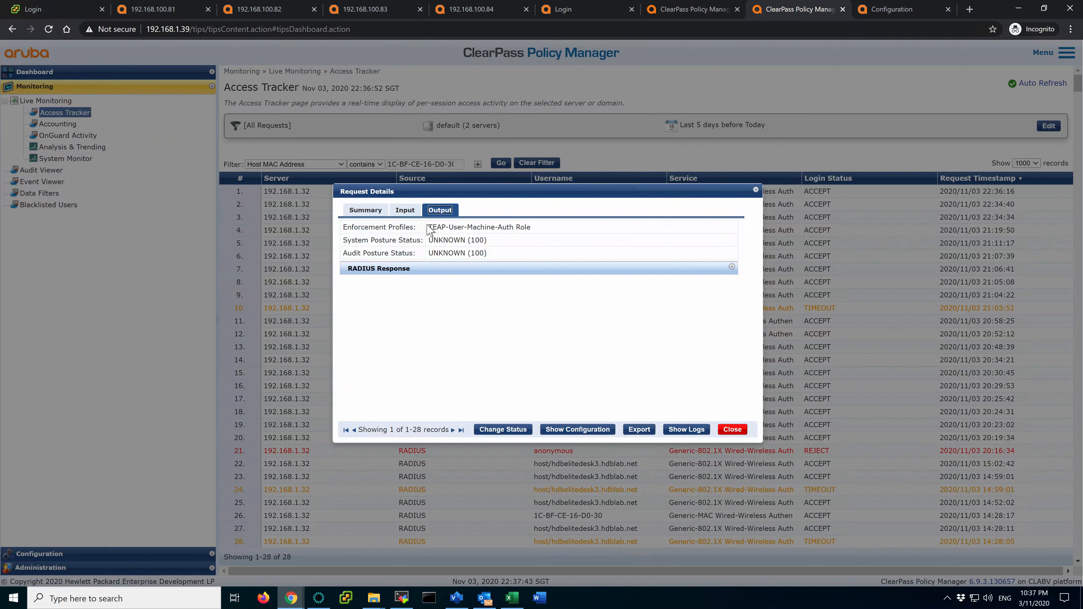
left_click_drag(431, 227, 539, 232)
left_click(464, 270)
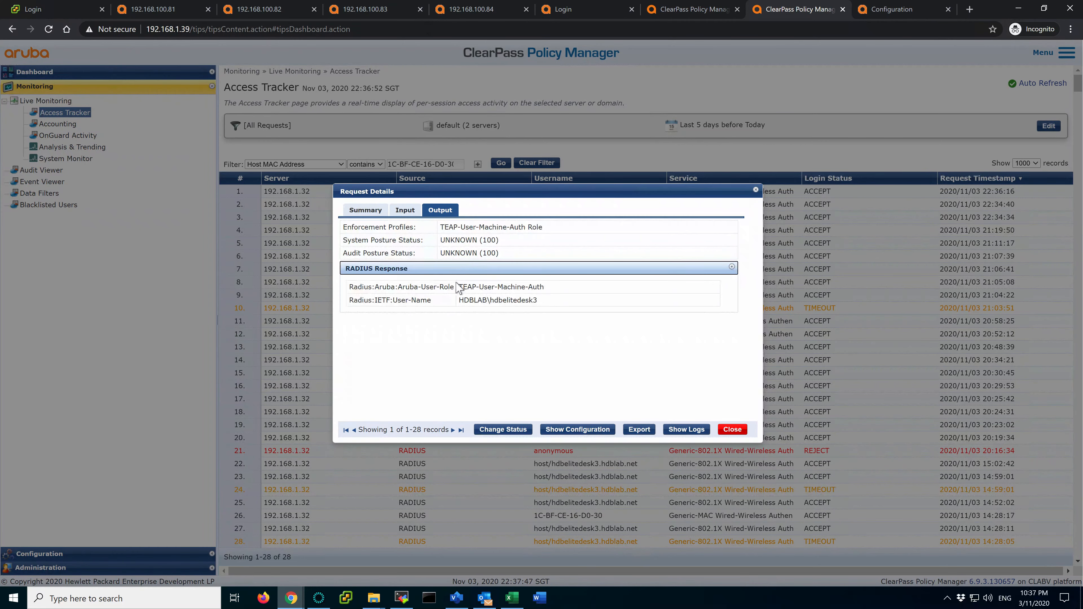
left_click_drag(462, 287, 547, 287)
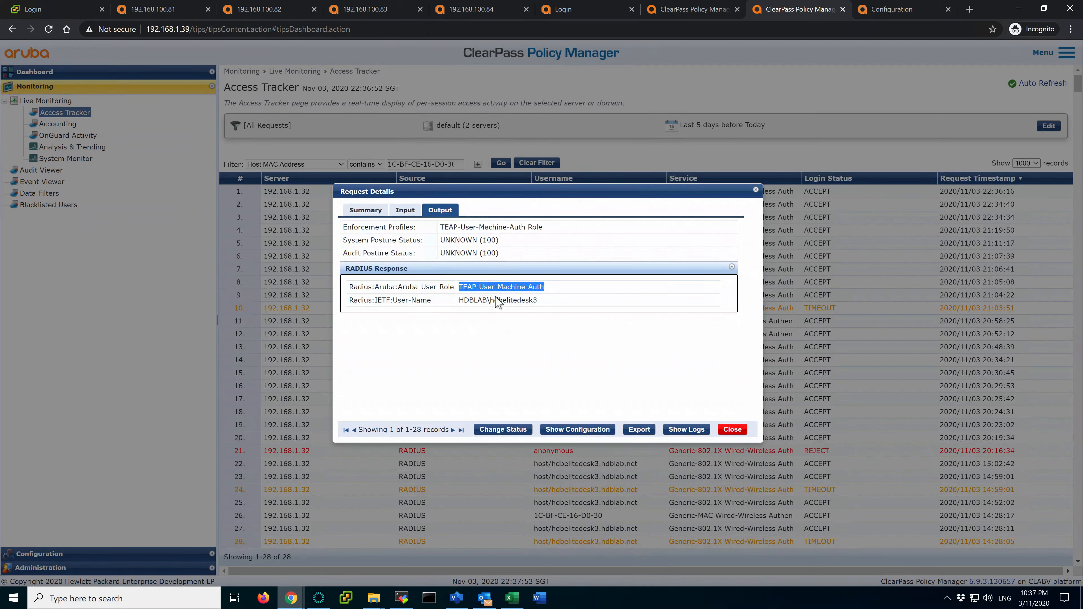
left_click(462, 302)
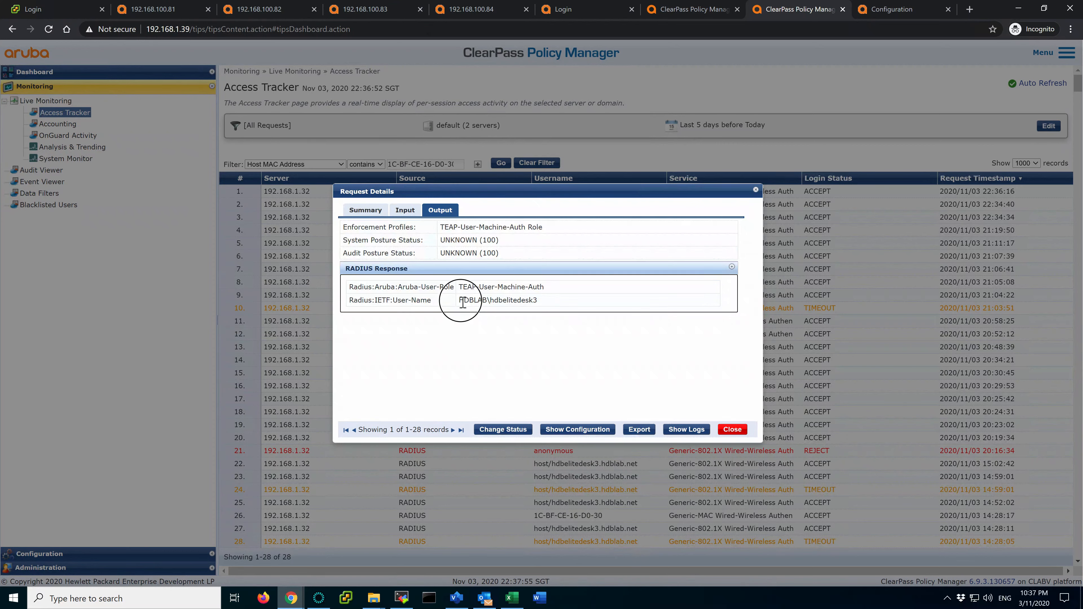
left_click_drag(462, 302, 543, 306)
left_click(543, 306)
left_click(411, 213)
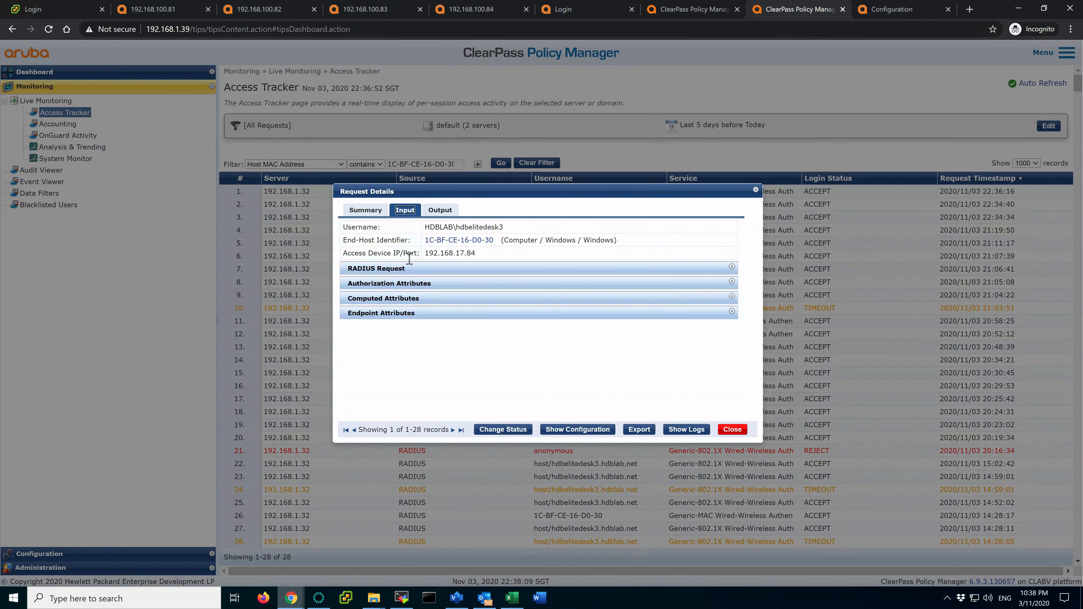
left_click(427, 306)
scroll(528, 363, "down", 3)
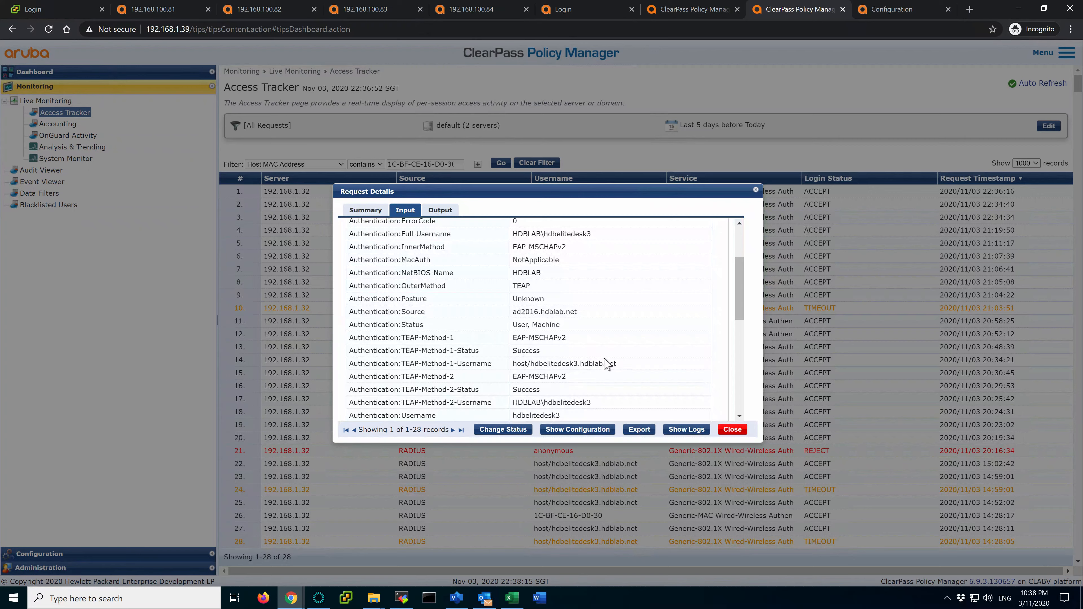
scroll(608, 364, "down", 1)
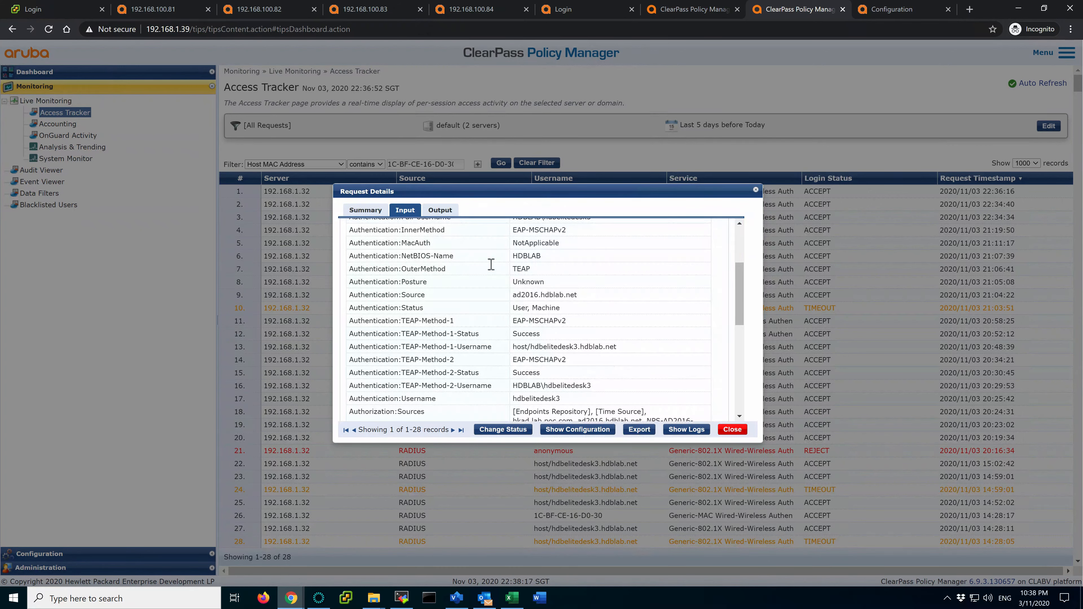
left_click(366, 210)
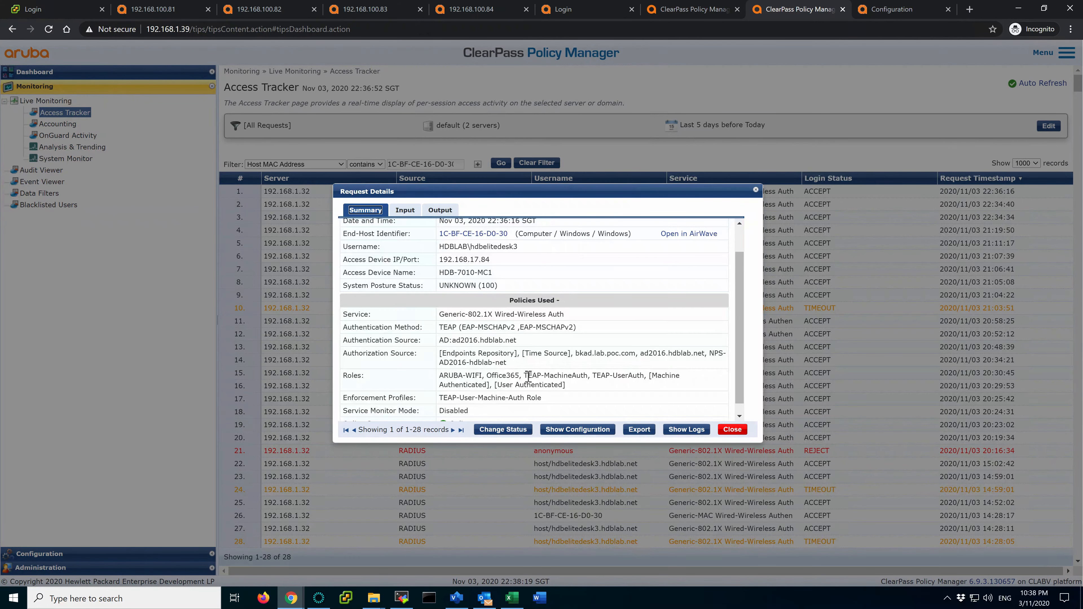
left_click_drag(525, 377, 632, 376)
left_click(406, 211)
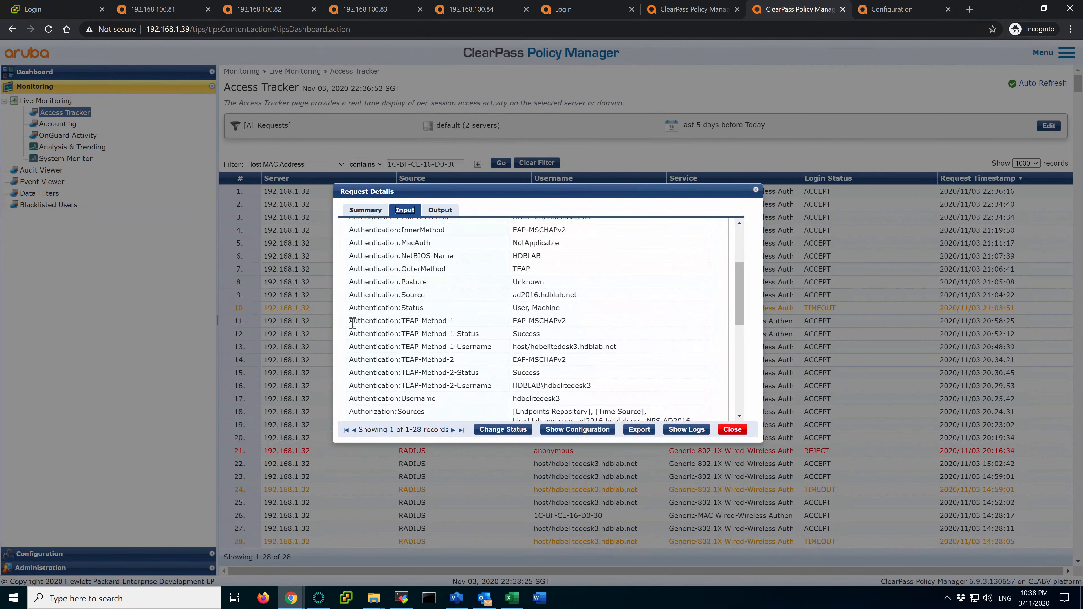
left_click_drag(353, 334, 498, 340)
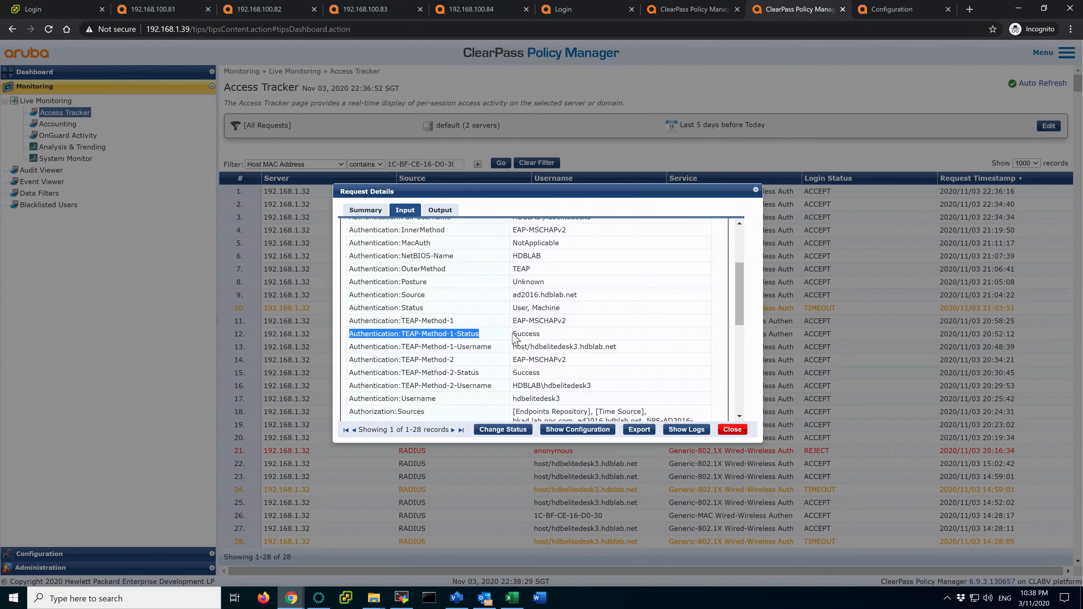
left_click_drag(354, 374, 477, 377)
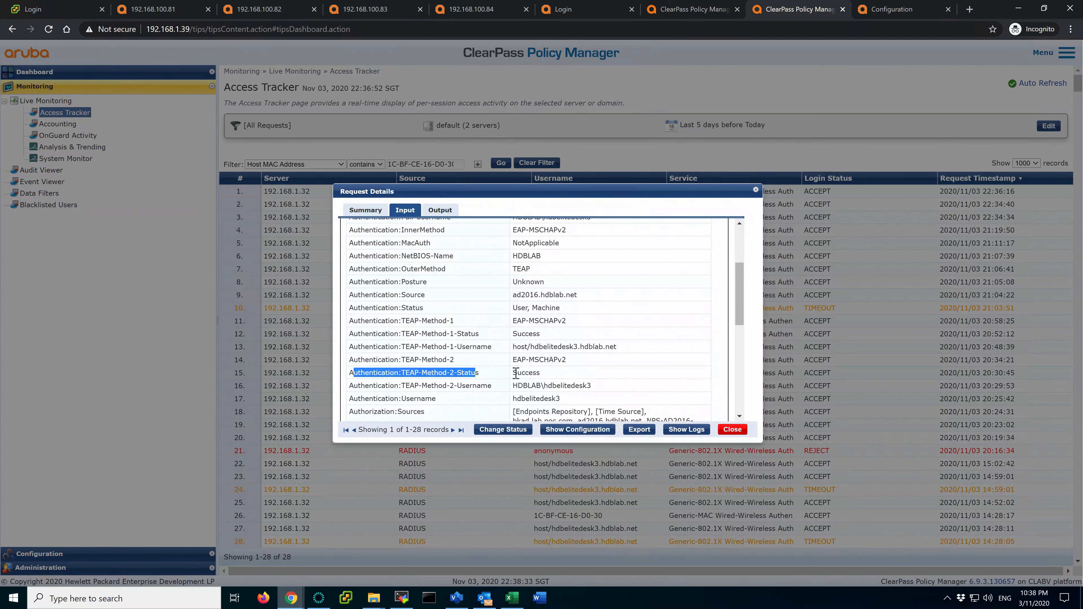
left_click_drag(513, 372, 534, 372)
left_click(371, 211)
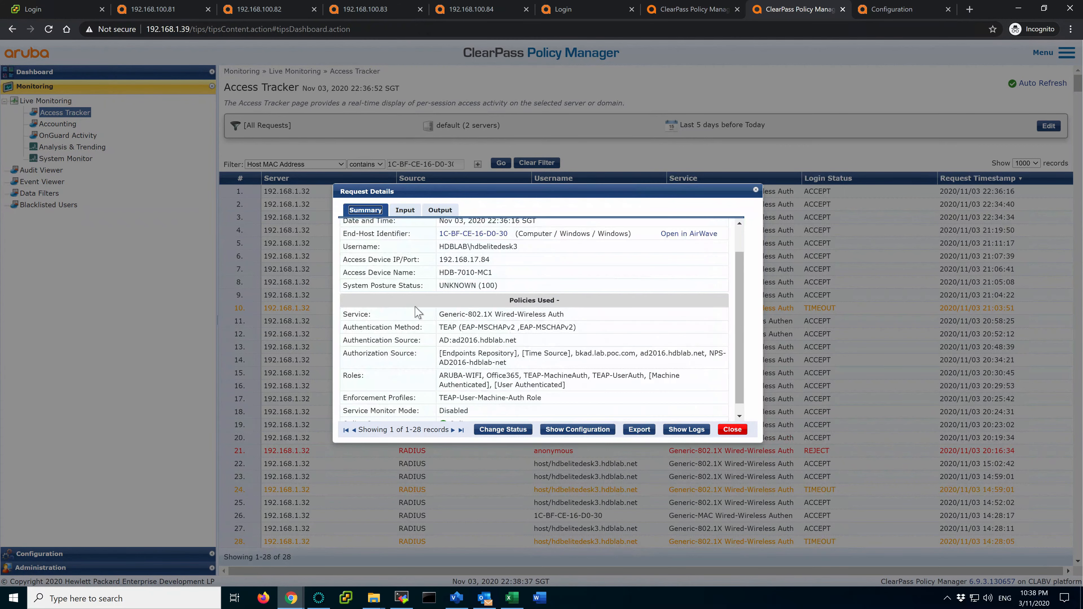
left_click_drag(527, 375, 637, 375)
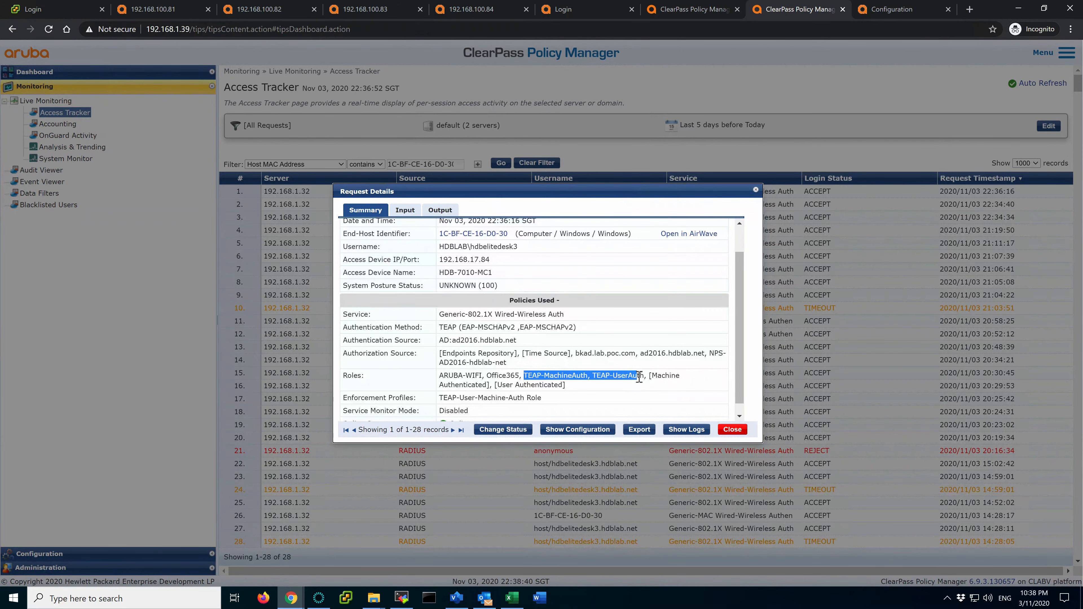
left_click(441, 211)
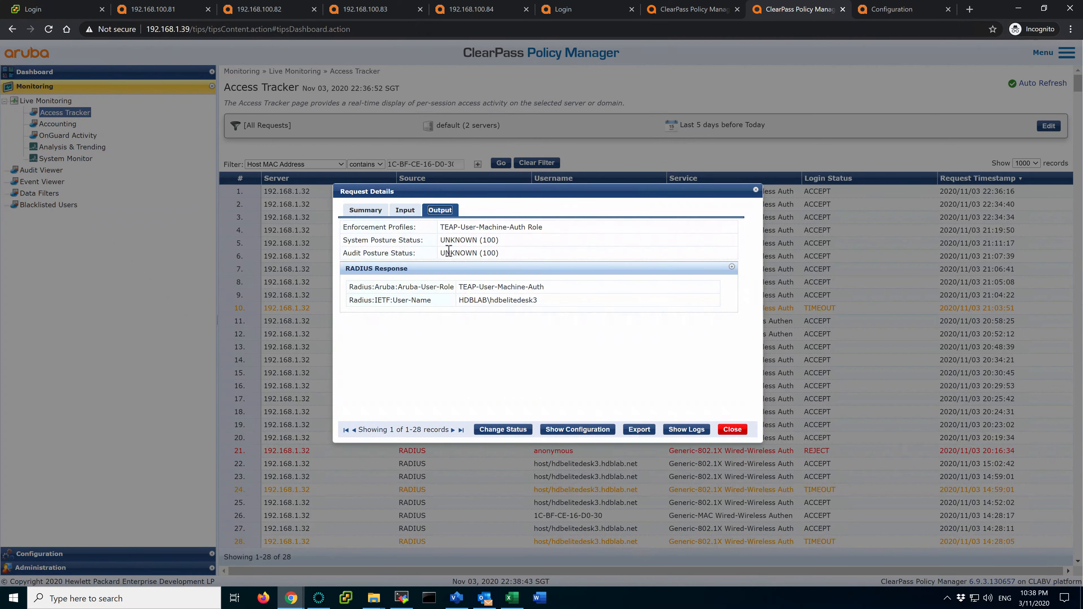
left_click_drag(442, 230, 544, 230)
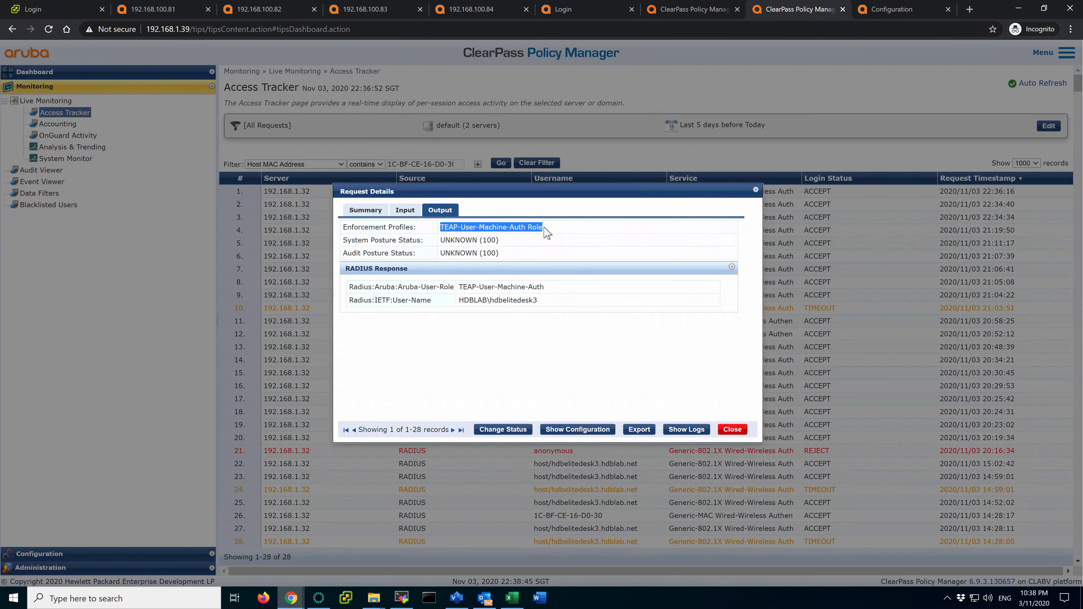
left_click_drag(460, 286, 564, 289)
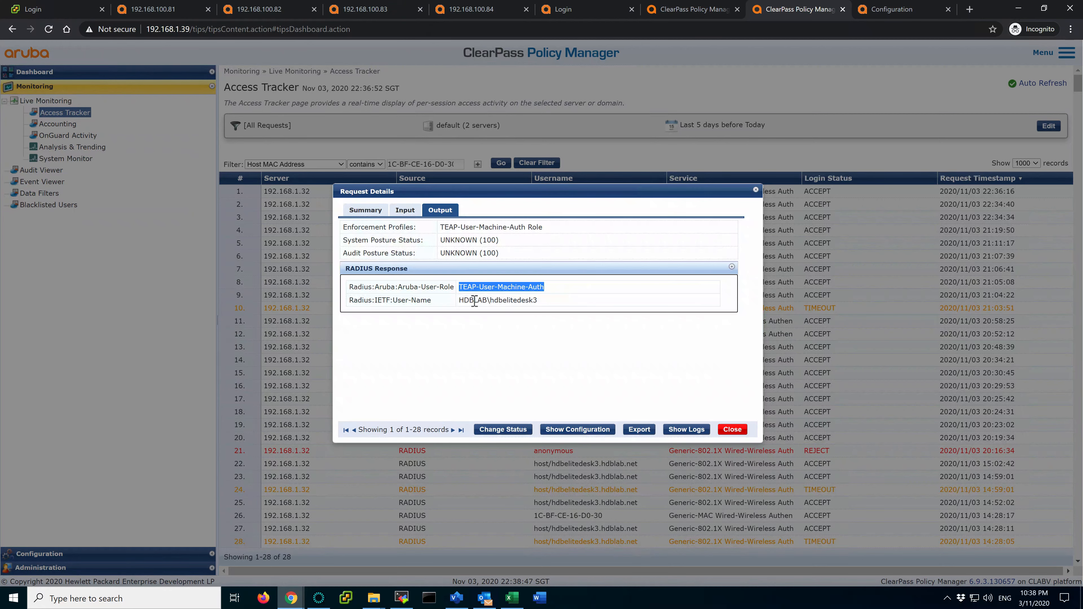
Expand the first wireless client in Mobility Master's Clients list and point out its MAC address
left_click(497, 300)
left_click_drag(470, 301, 511, 301)
left_click(536, 300)
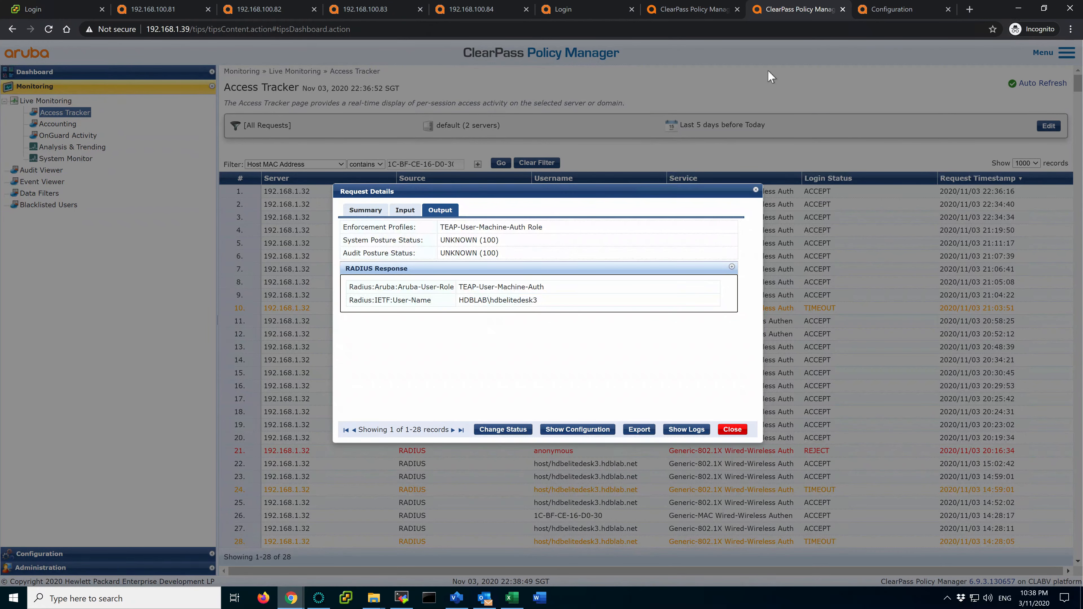
left_click(891, 15)
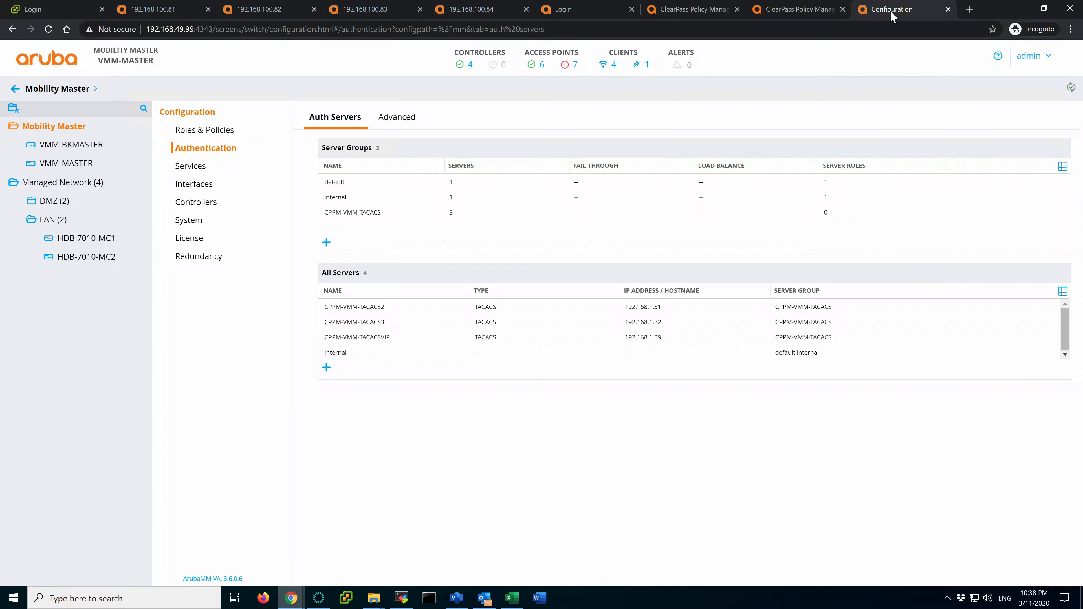
left_click(615, 67)
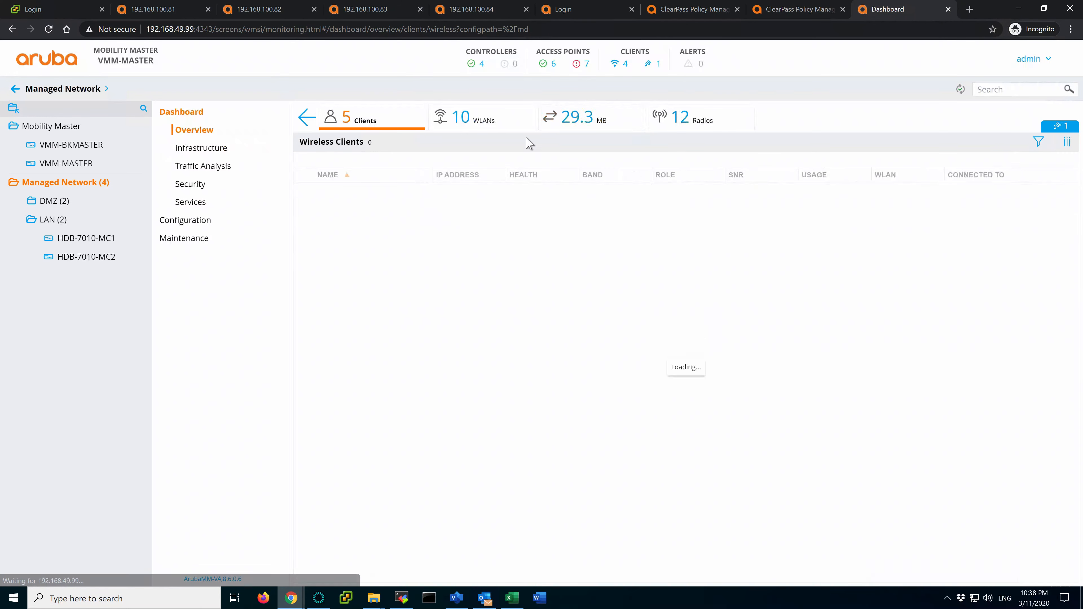
left_click(302, 190)
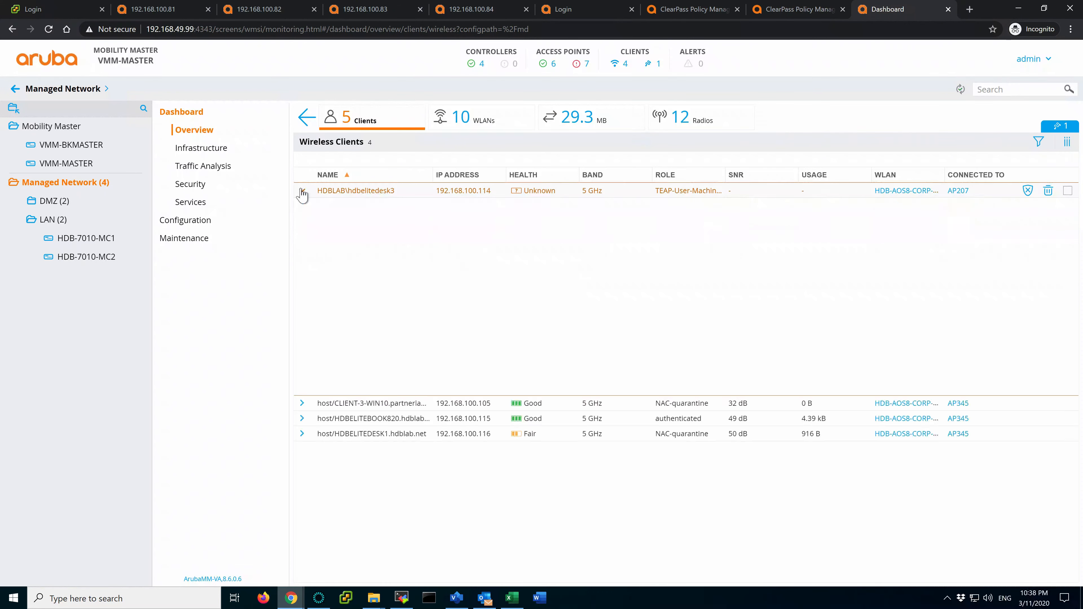
left_click_drag(362, 282, 303, 283)
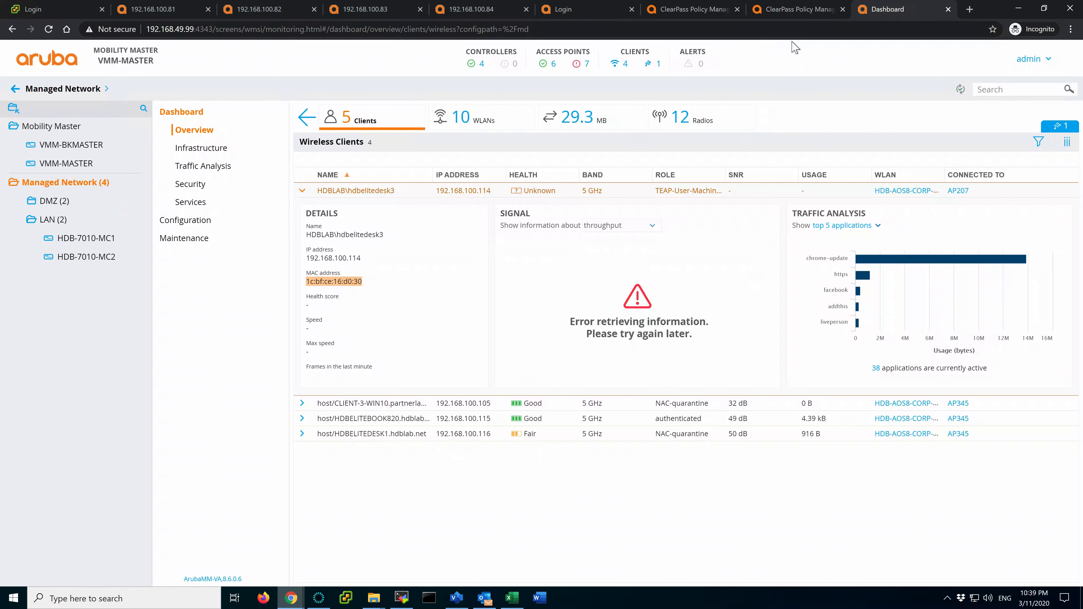
Compare the end-host MAC in ClearPass's summary with Mobility Master, then close the request details
left_click(797, 9)
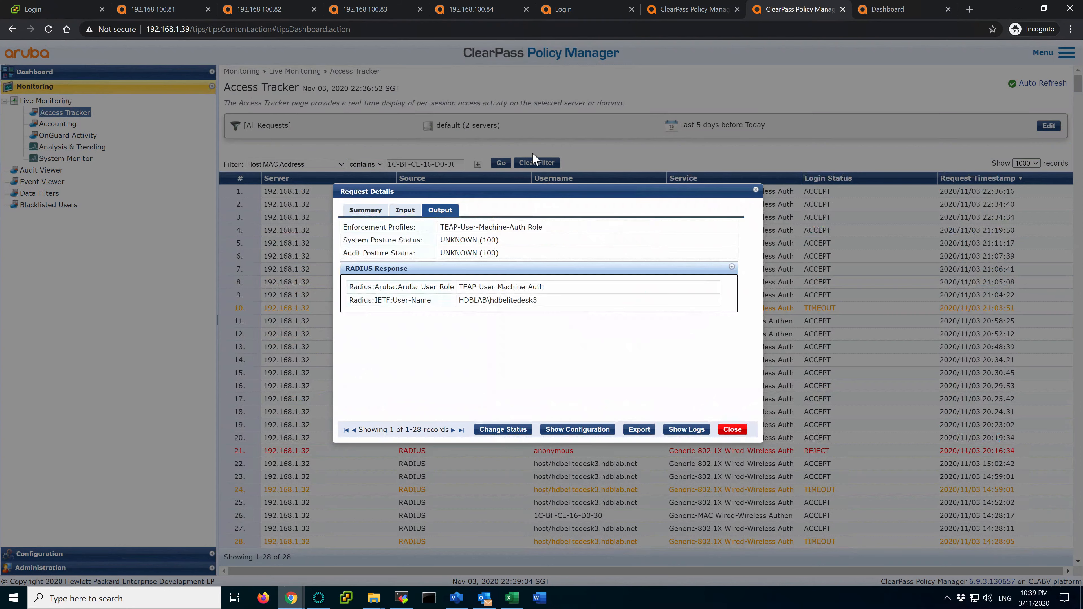
left_click(369, 212)
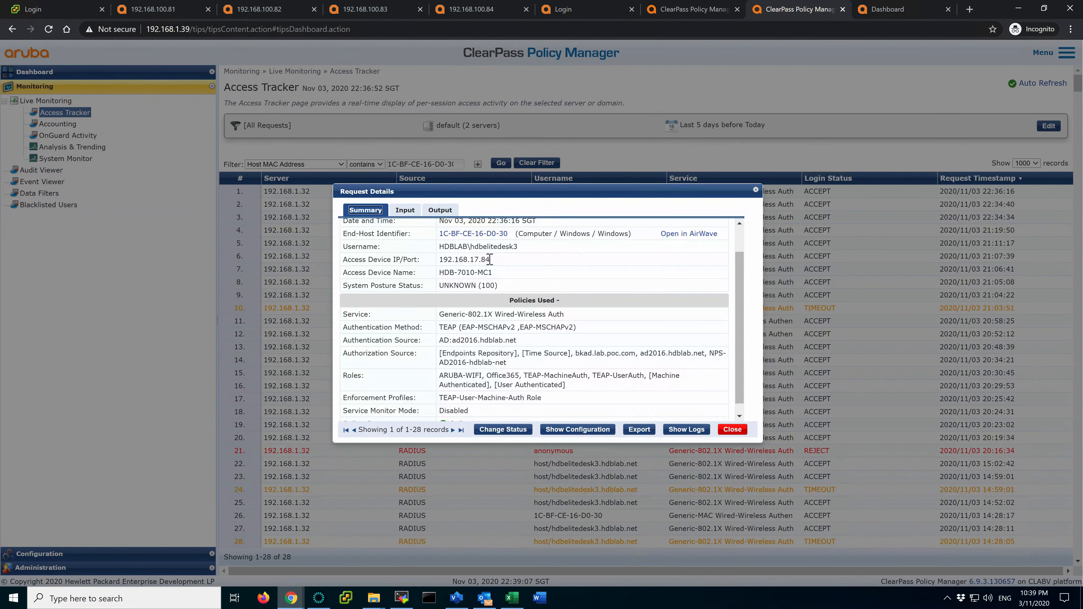
left_click_drag(508, 235, 470, 237)
left_click(566, 271)
left_click(913, 12)
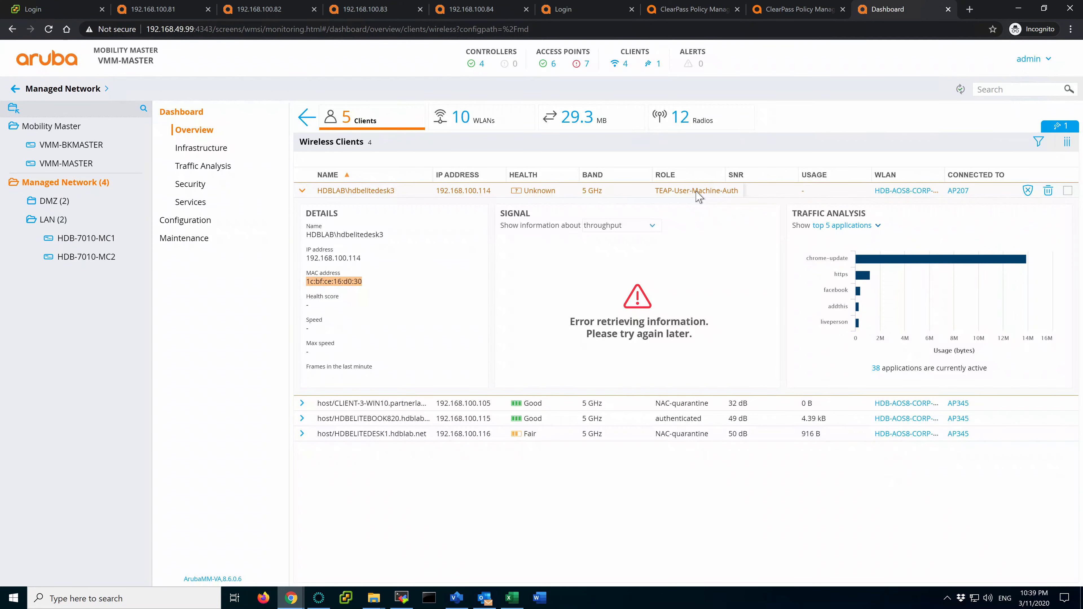
left_click(805, 13)
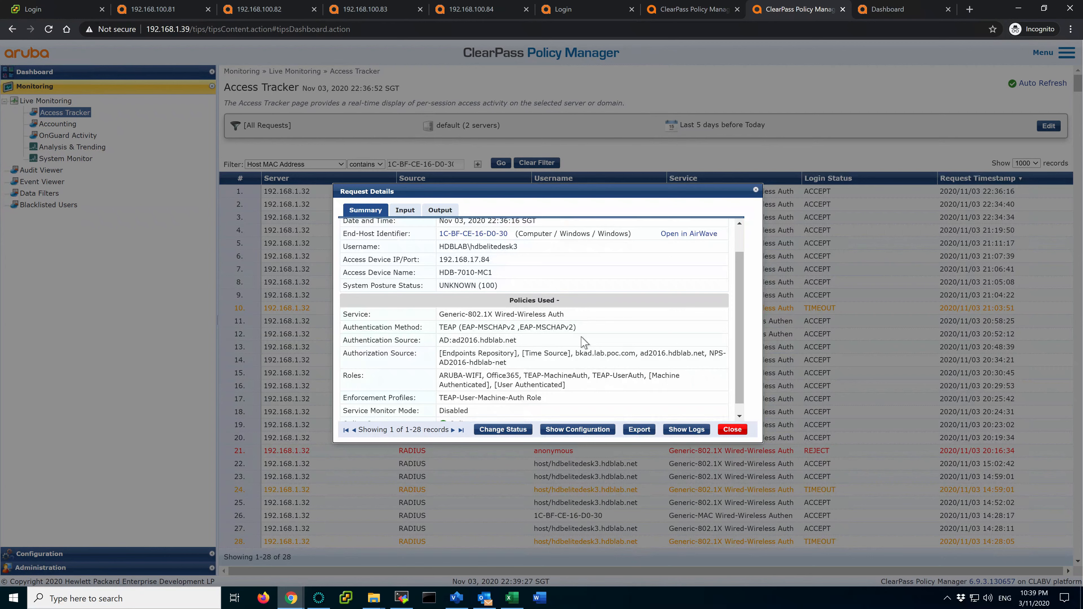
left_click(732, 430)
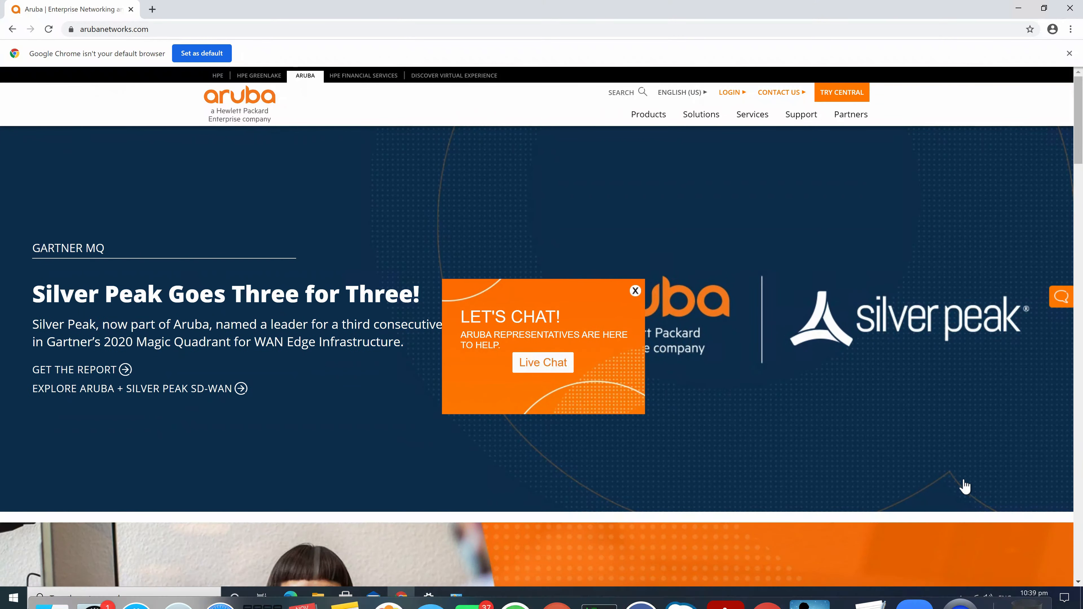
Reopen the Wi-Fi 3 wireless properties and view its EAP-TEAP security settings
mouse_move(456, 597)
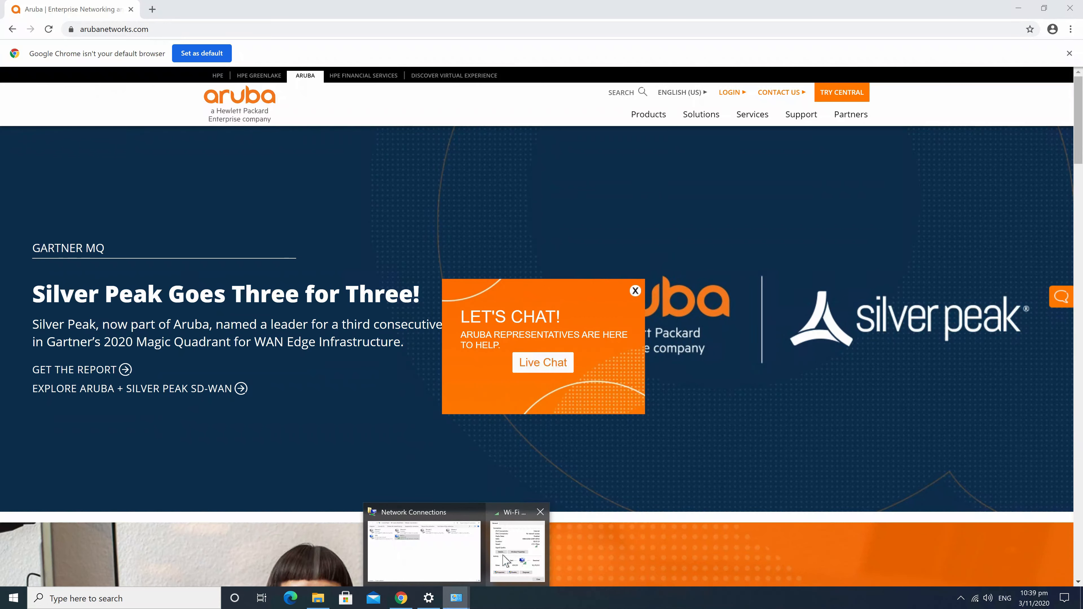
left_click(514, 542)
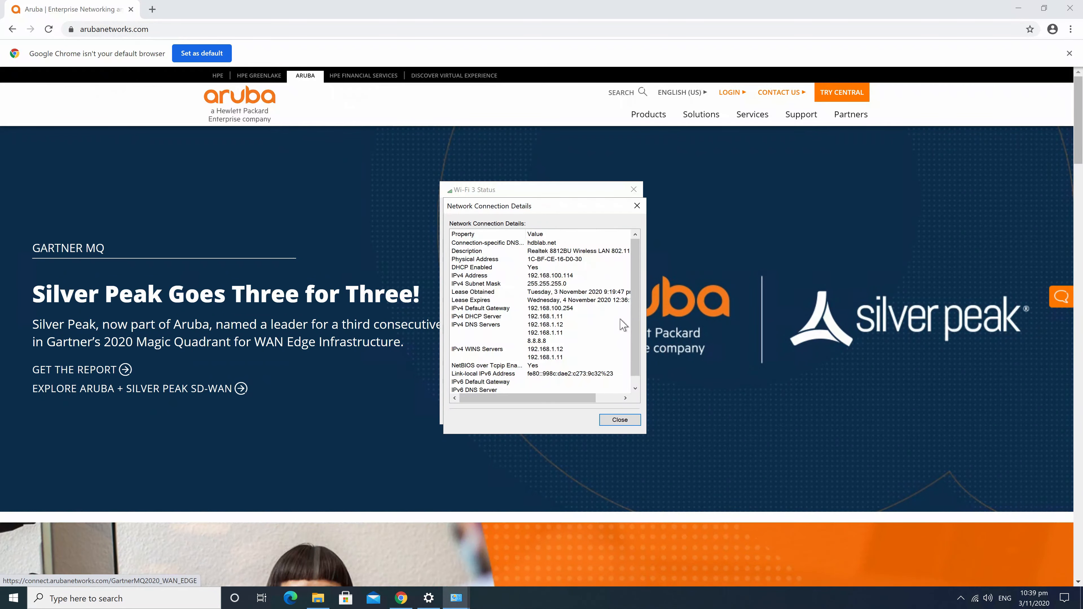
left_click(636, 205)
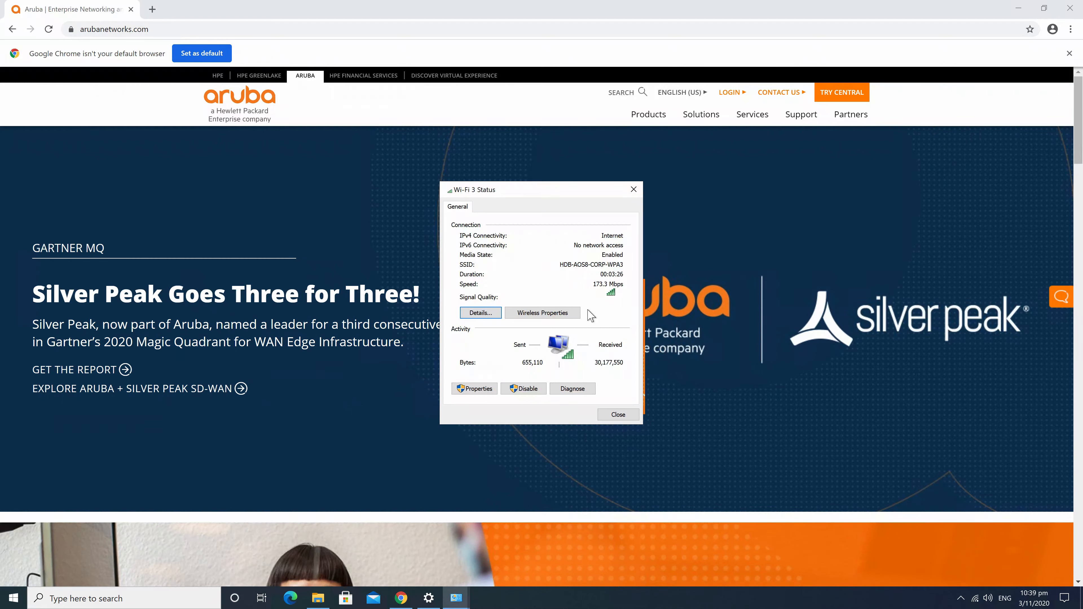
left_click(561, 315)
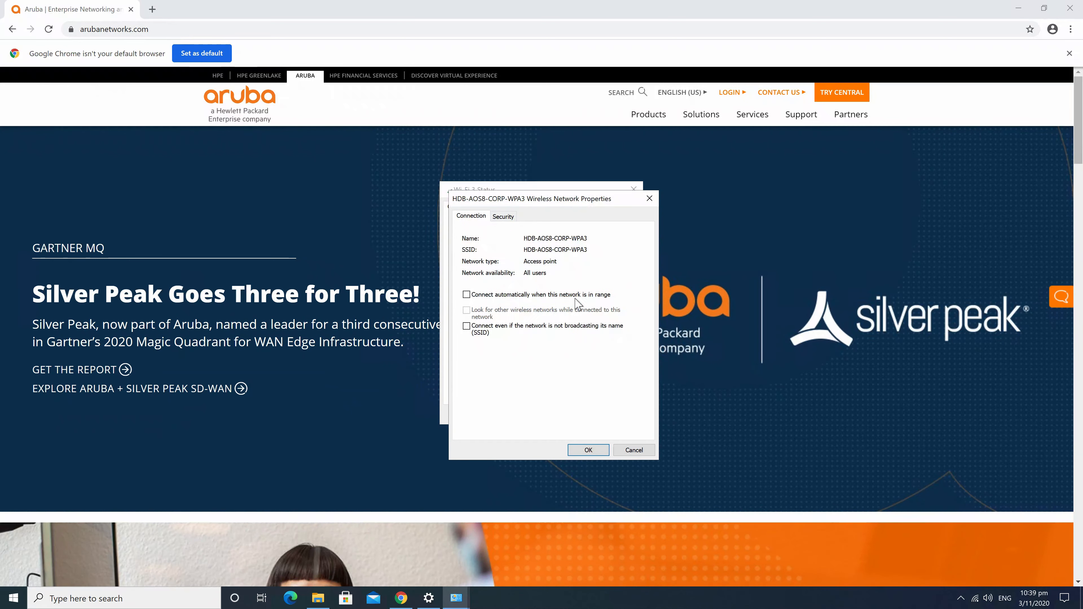
left_click(500, 219)
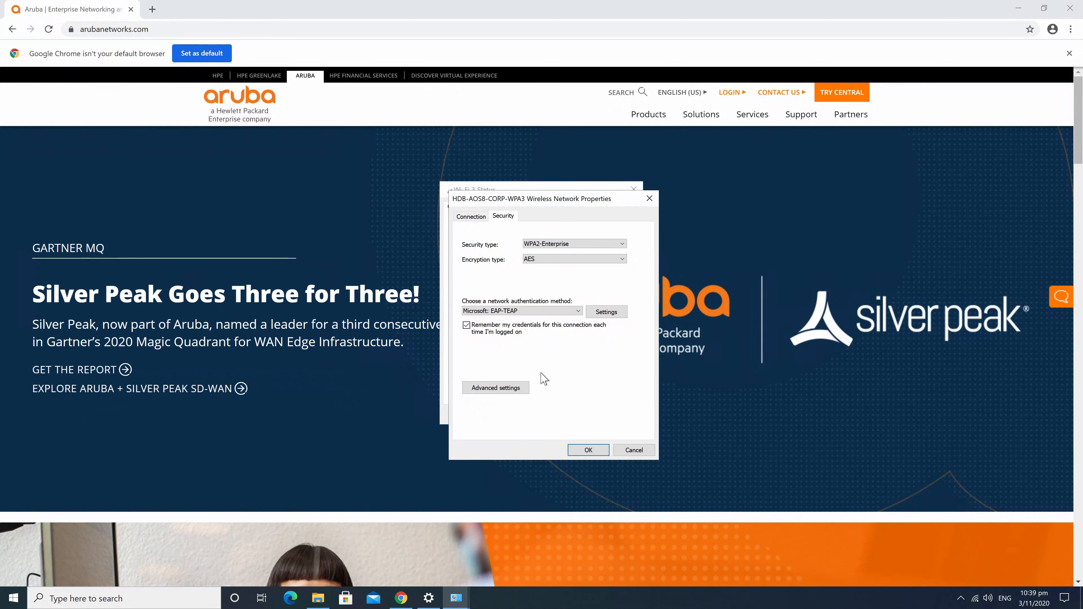
left_click(610, 312)
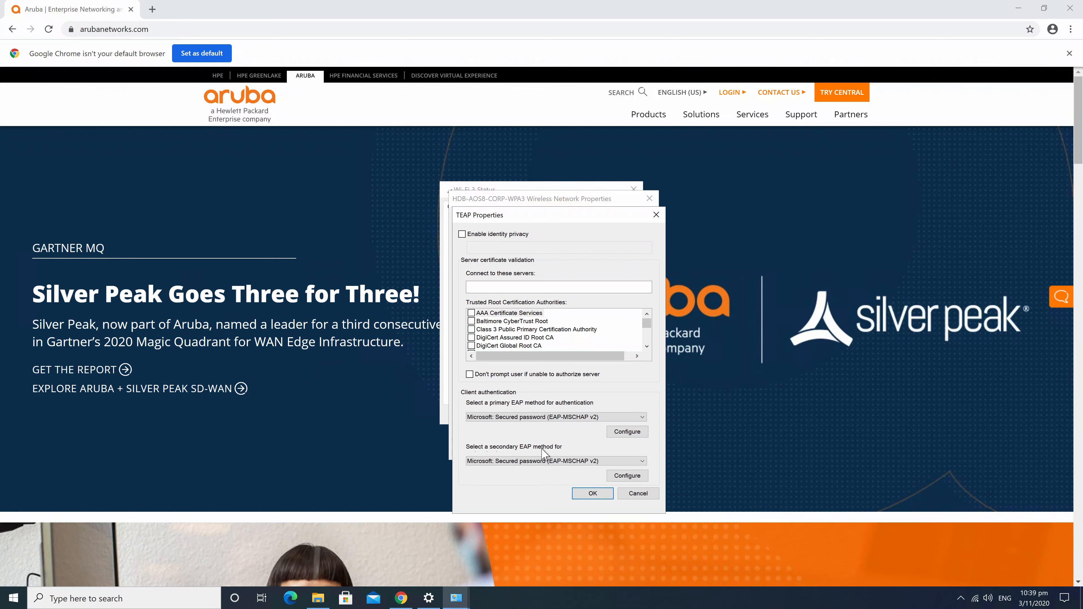
Check the secondary MSCHAPv2 method options, then accept and close all Wi-Fi 3 windows
left_click(628, 476)
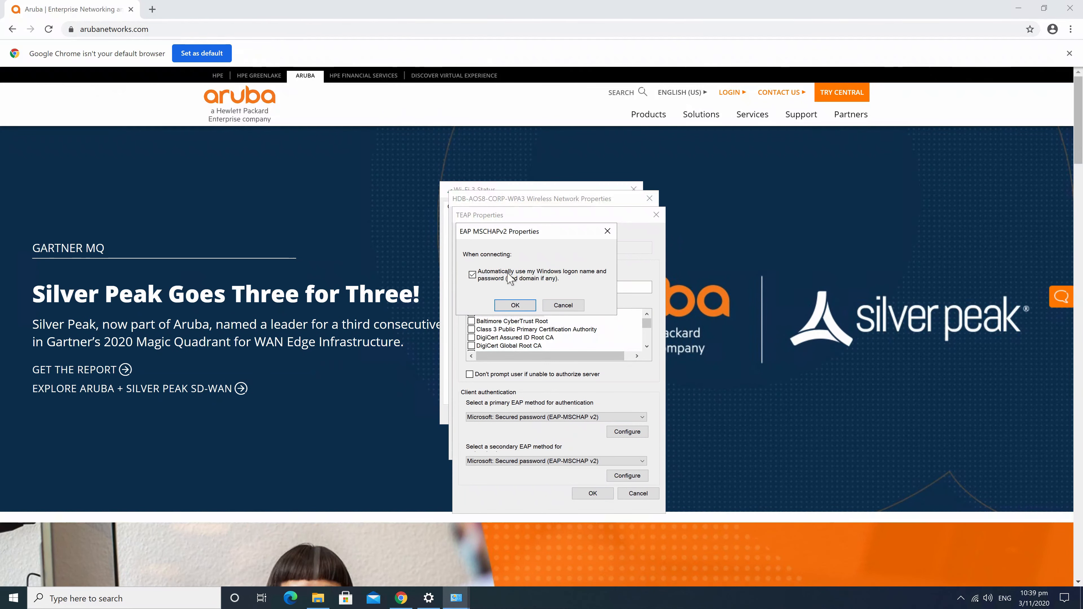
left_click(510, 278)
left_click(515, 306)
left_click(593, 493)
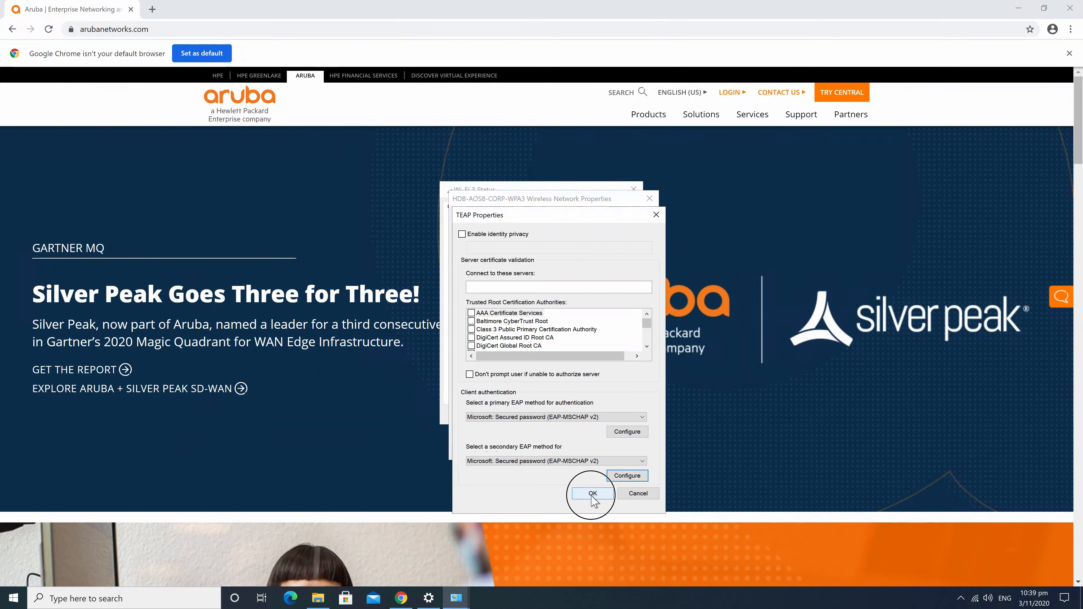
left_click(585, 452)
left_click(619, 414)
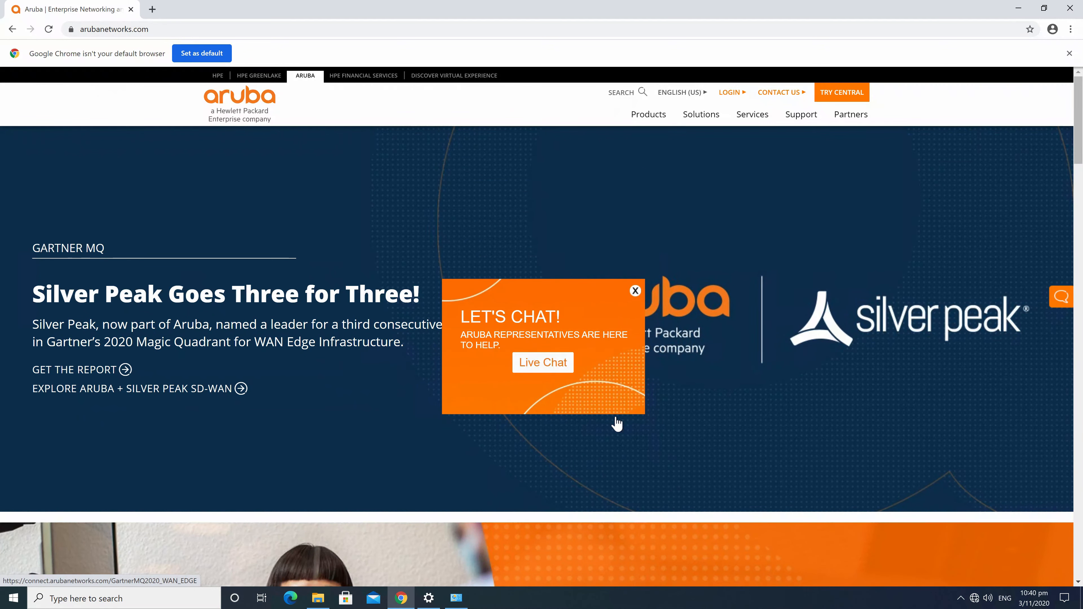
Connect to HDB-AOS8-CORP-WPA3, signing in with the test account's user name and password
left_click(976, 598)
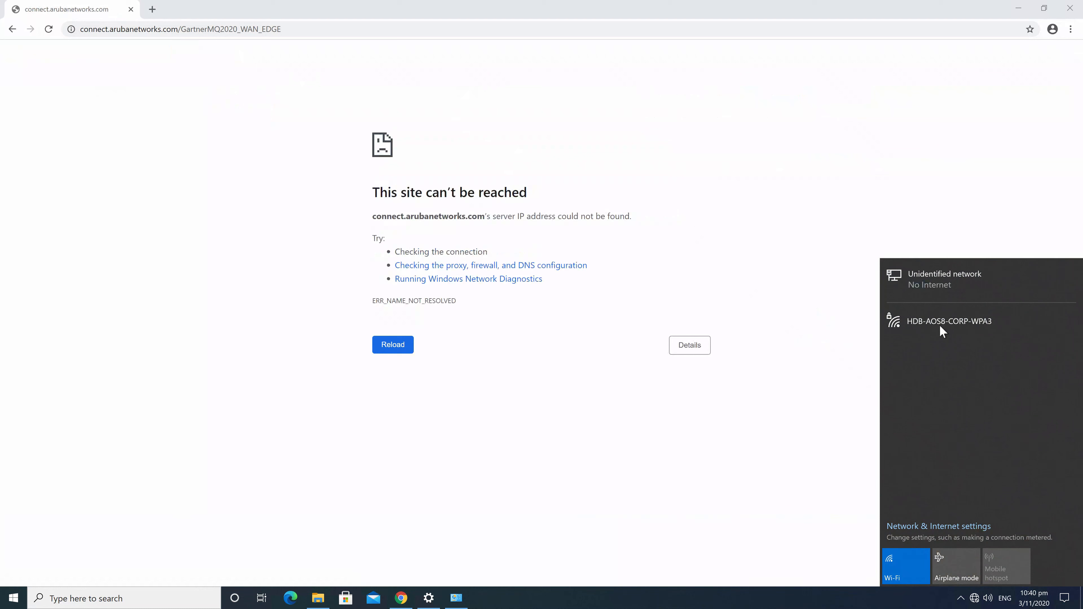
left_click(938, 326)
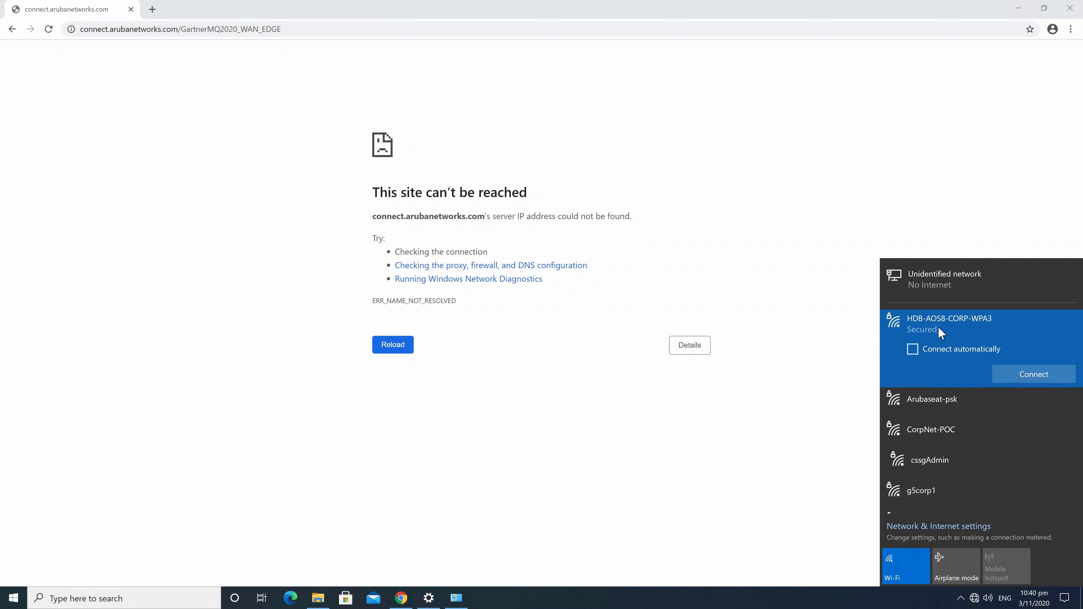
left_click(1033, 370)
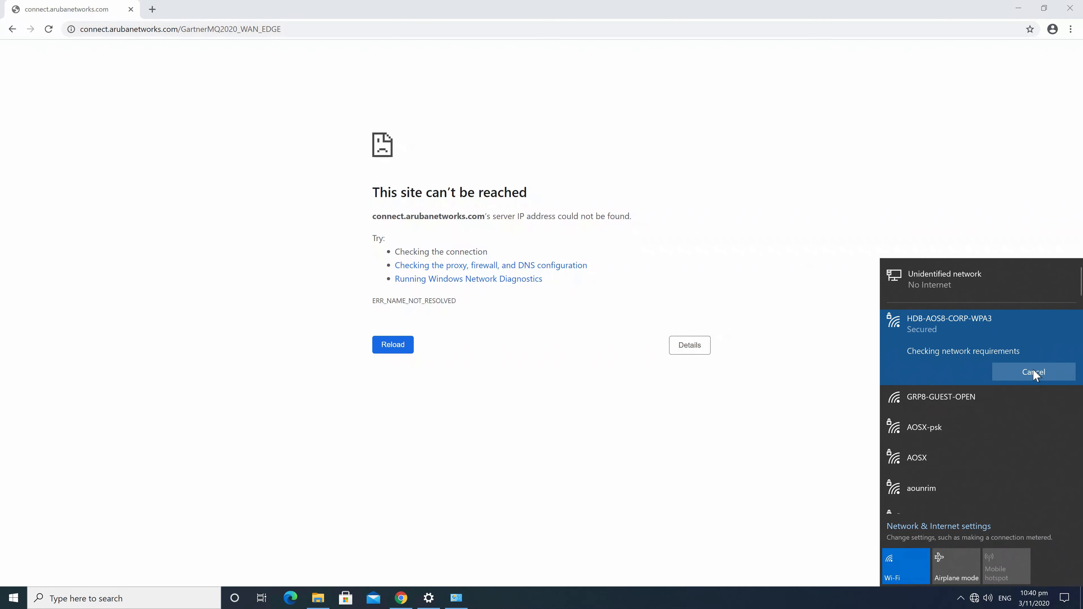
left_click(963, 405)
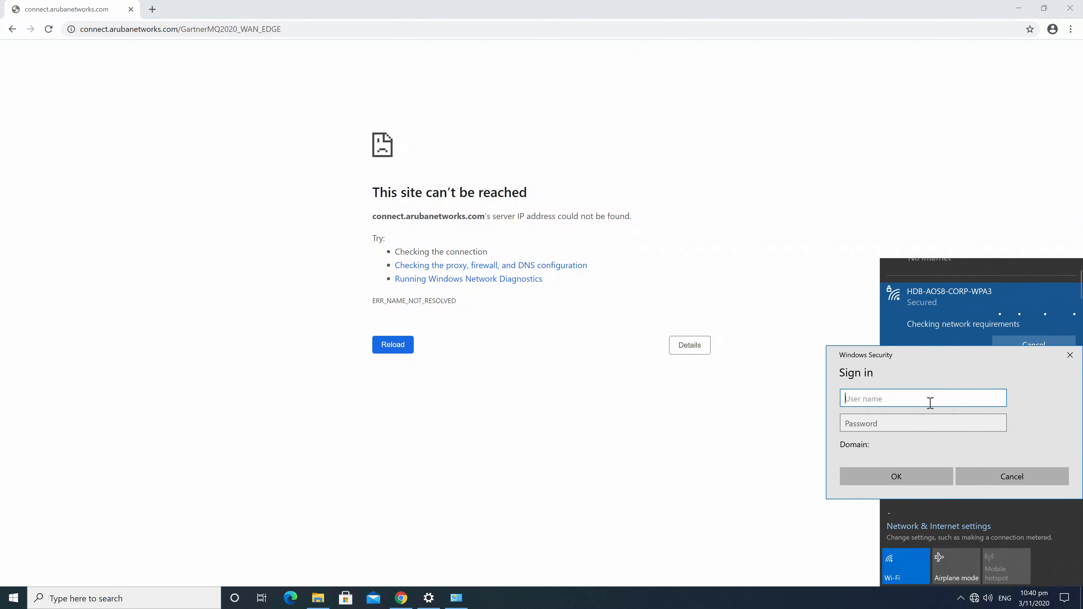
type("test123")
key("Tab")
type("test")
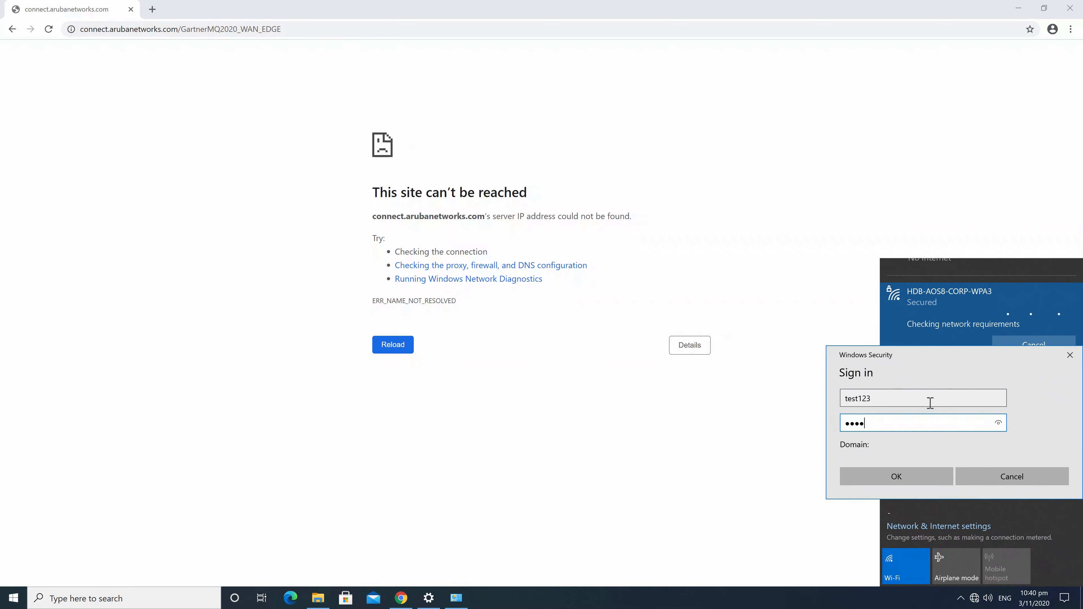
left_click(894, 477)
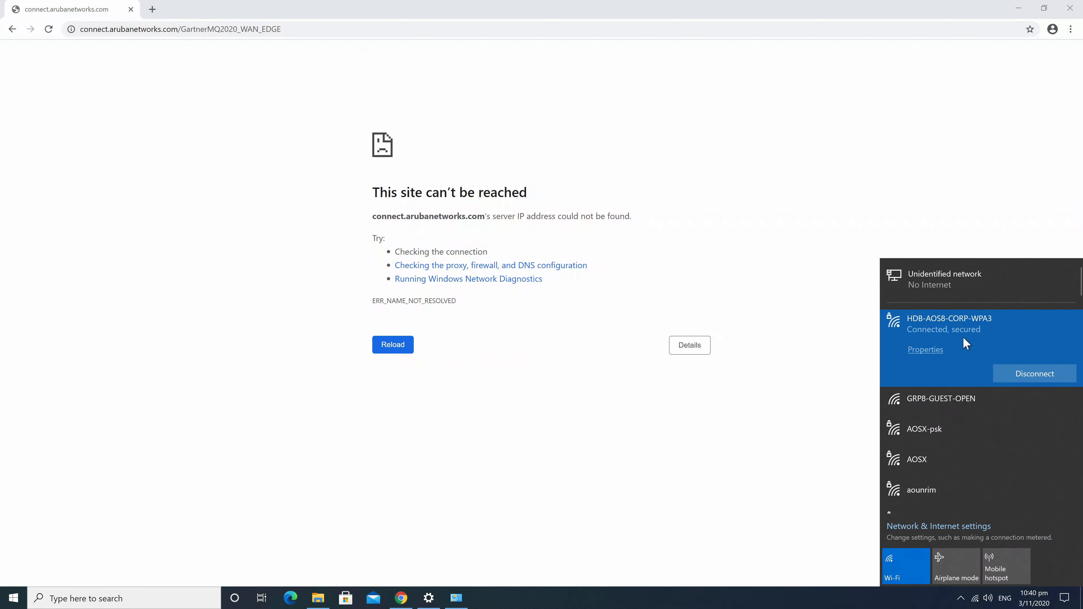
left_click(454, 604)
left_click(454, 604)
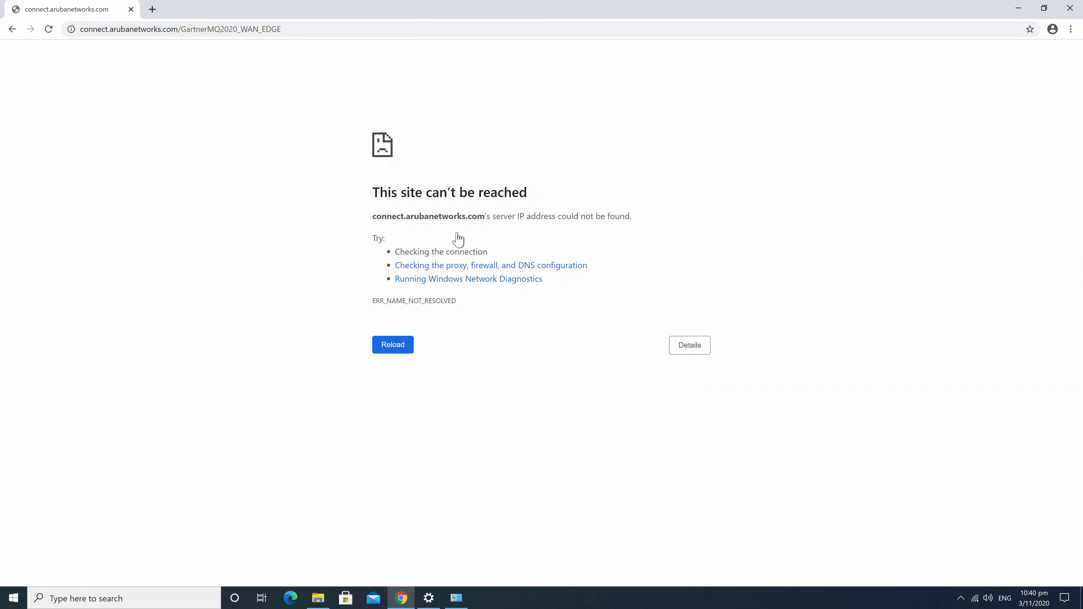
Reapply the MAC address filter and open the newest authentication request
left_click(399, 349)
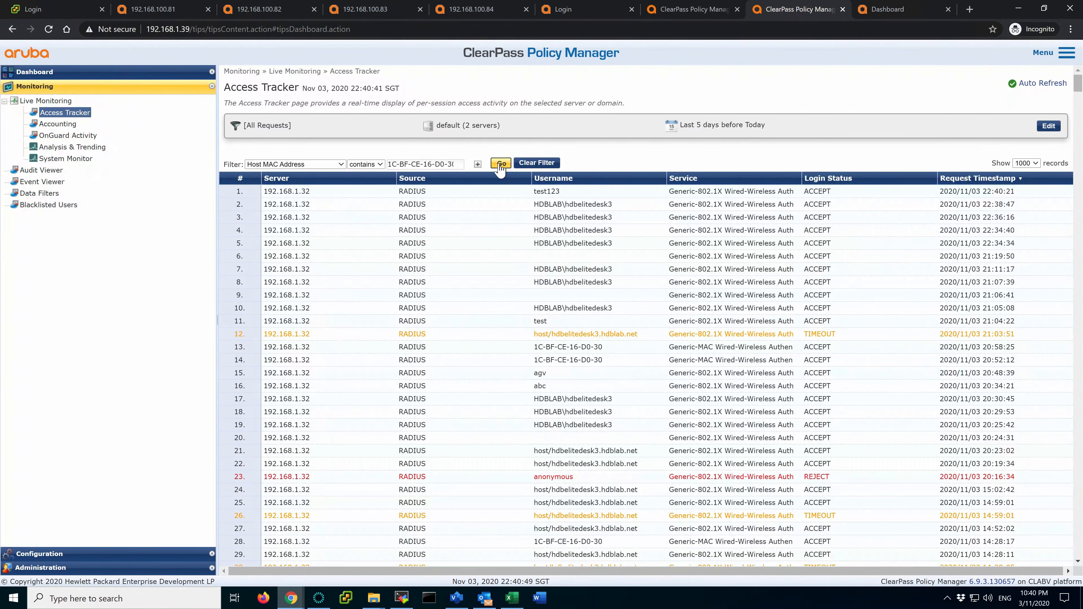
left_click(499, 165)
left_click(486, 194)
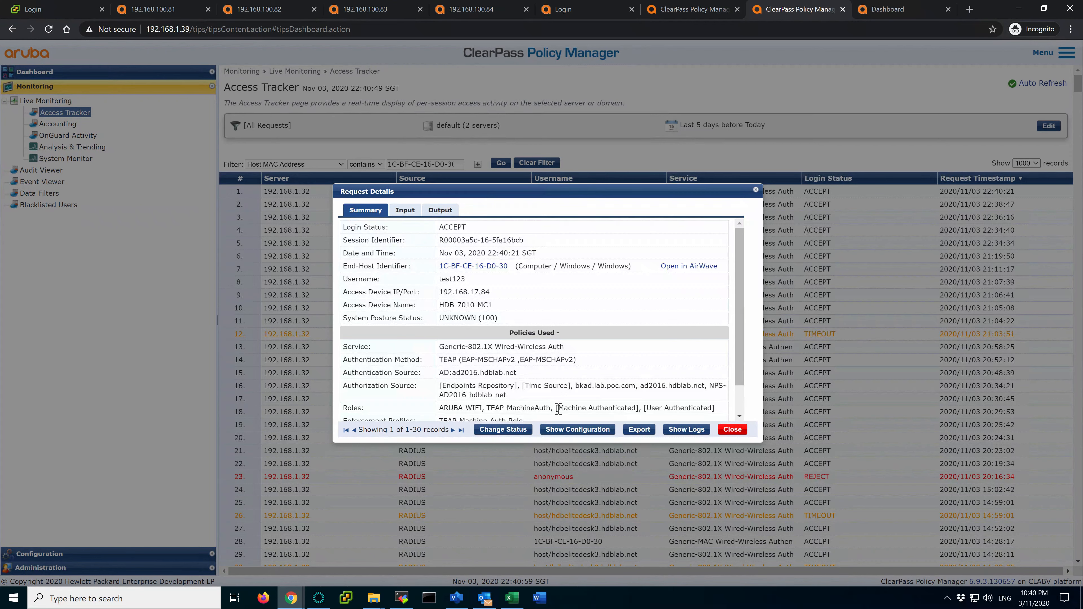
Review the request's Roles, highlighting TEAP-MachineAuth and the Machine and User Authenticated roles
left_click_drag(557, 408, 584, 409)
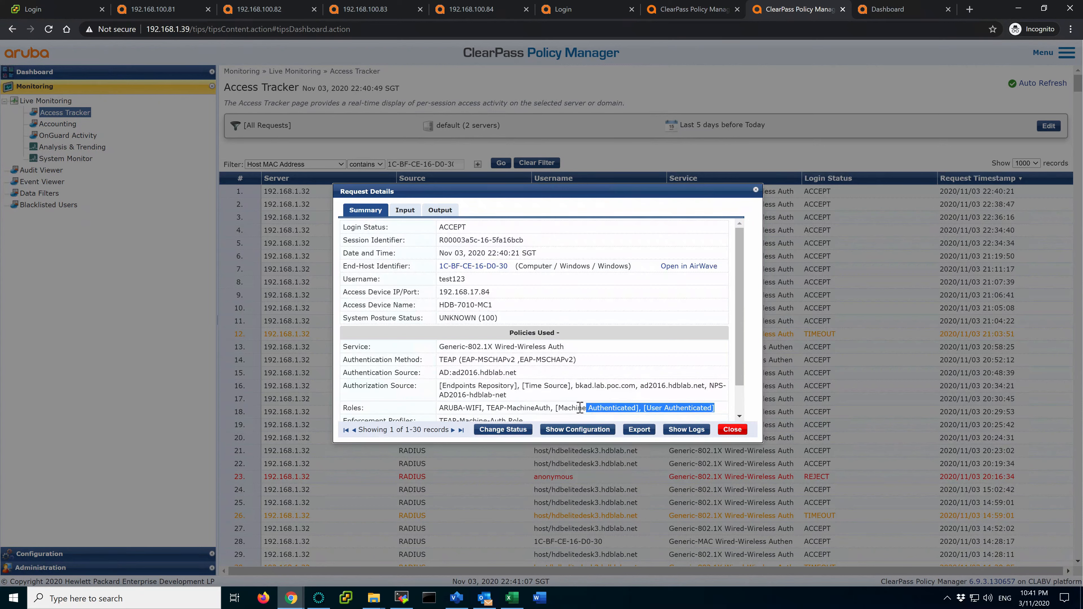
left_click(581, 408)
left_click_drag(489, 409, 552, 411)
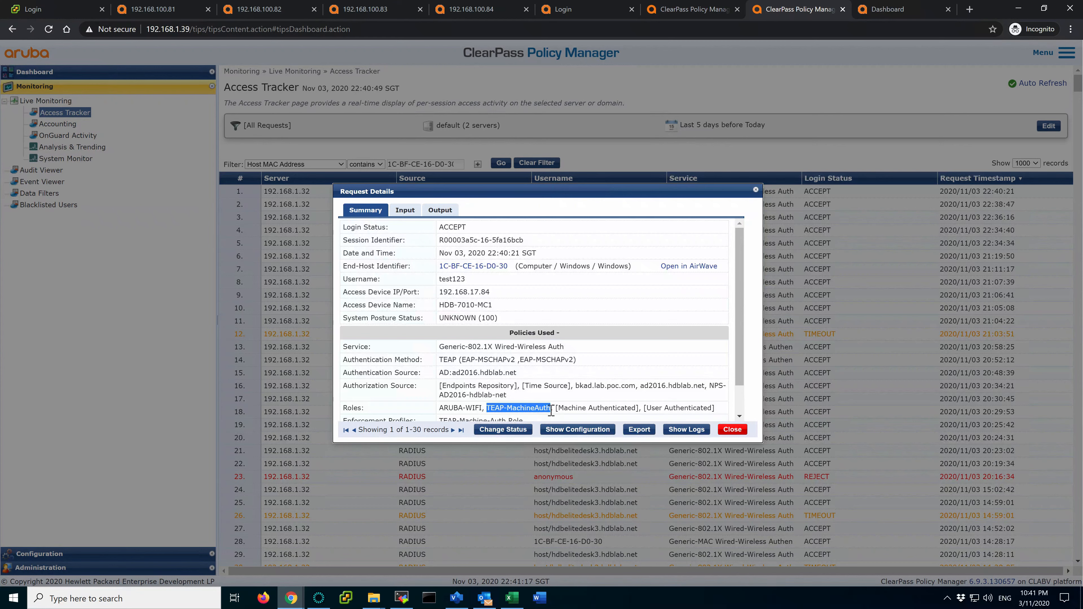
left_click(516, 408)
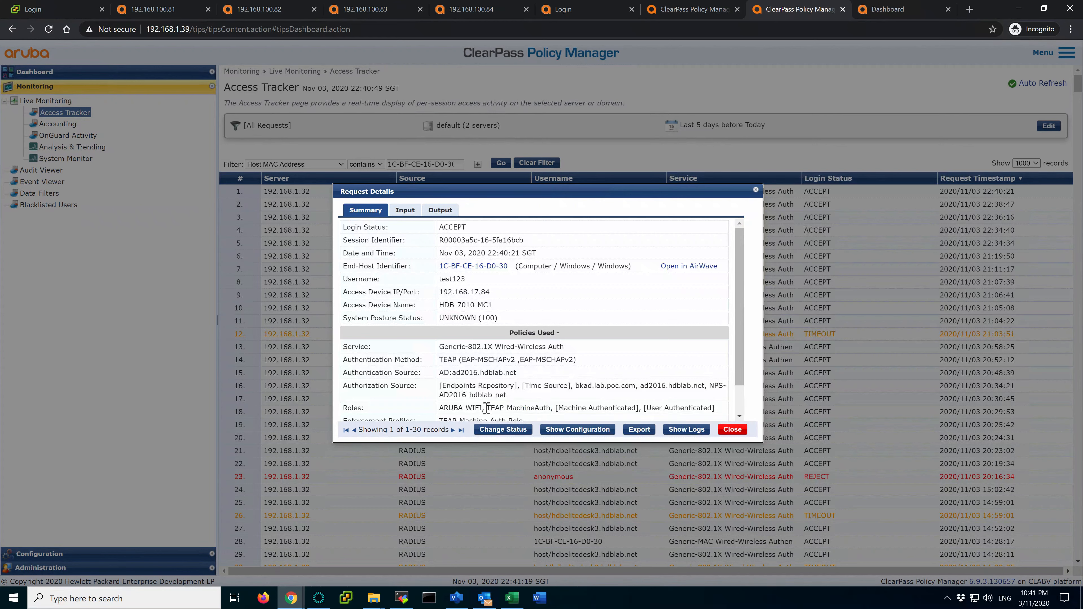
left_click_drag(490, 409, 531, 409)
Check the RADIUS response's TEAP-Machine-Auth role and user name, then view the request's Input details
left_click(440, 210)
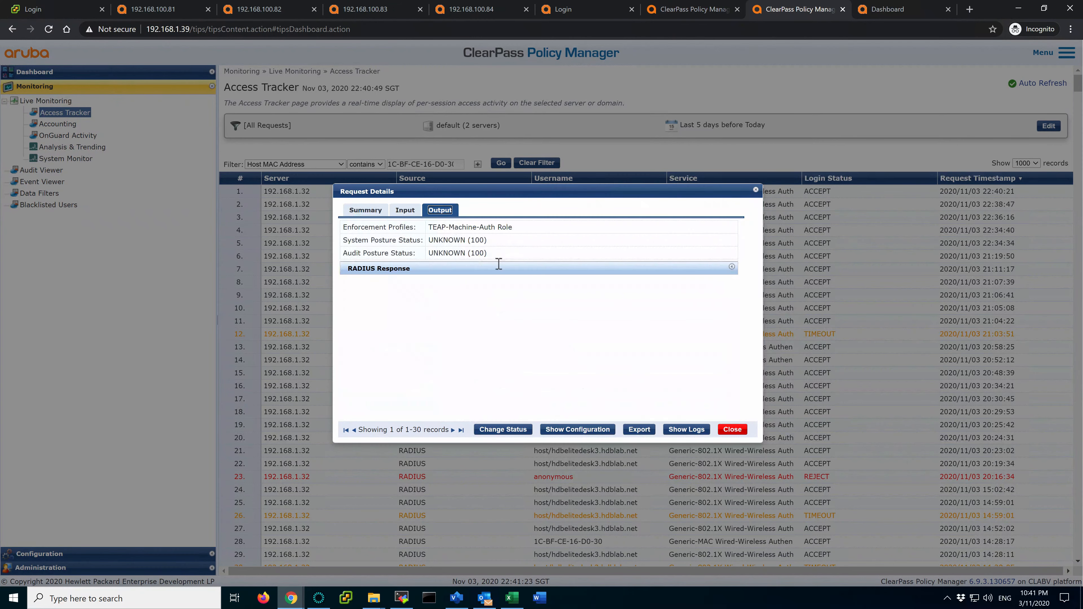
left_click(513, 272)
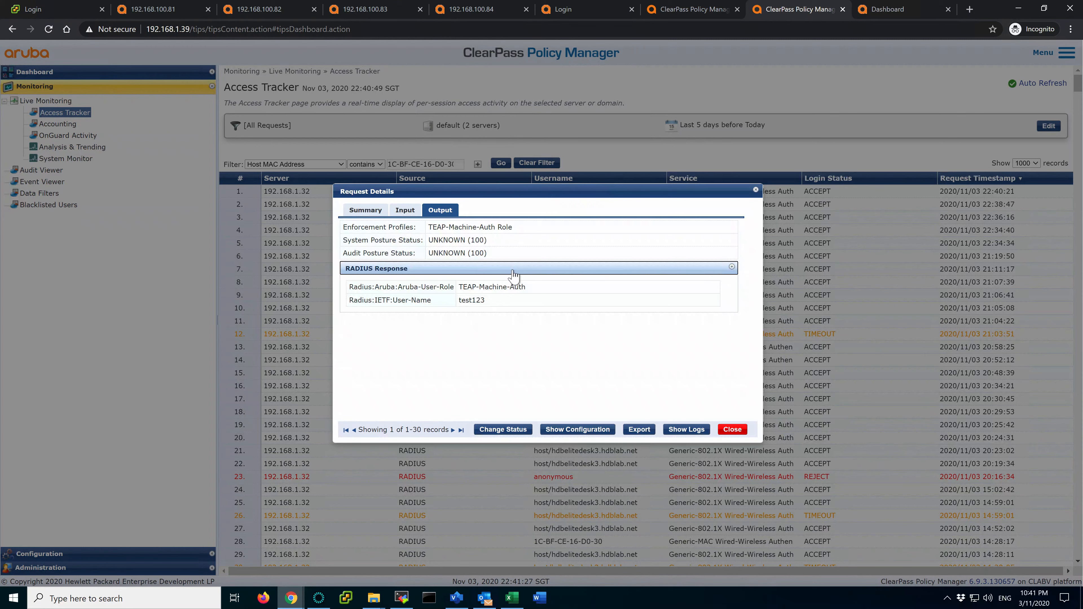
left_click_drag(459, 286, 541, 293)
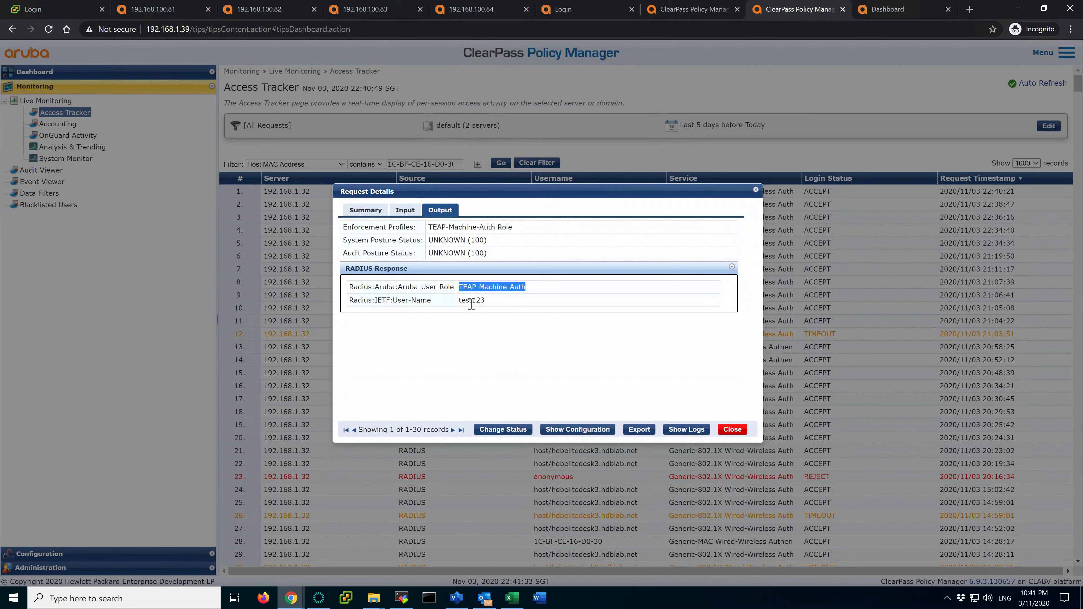
left_click_drag(464, 300, 487, 300)
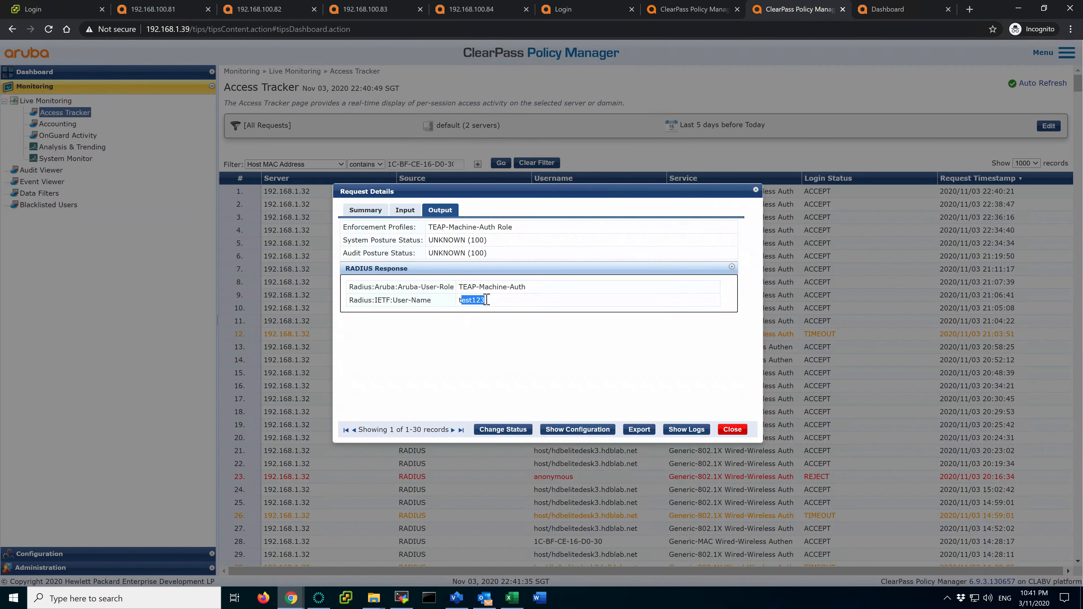
left_click(492, 303)
left_click(405, 210)
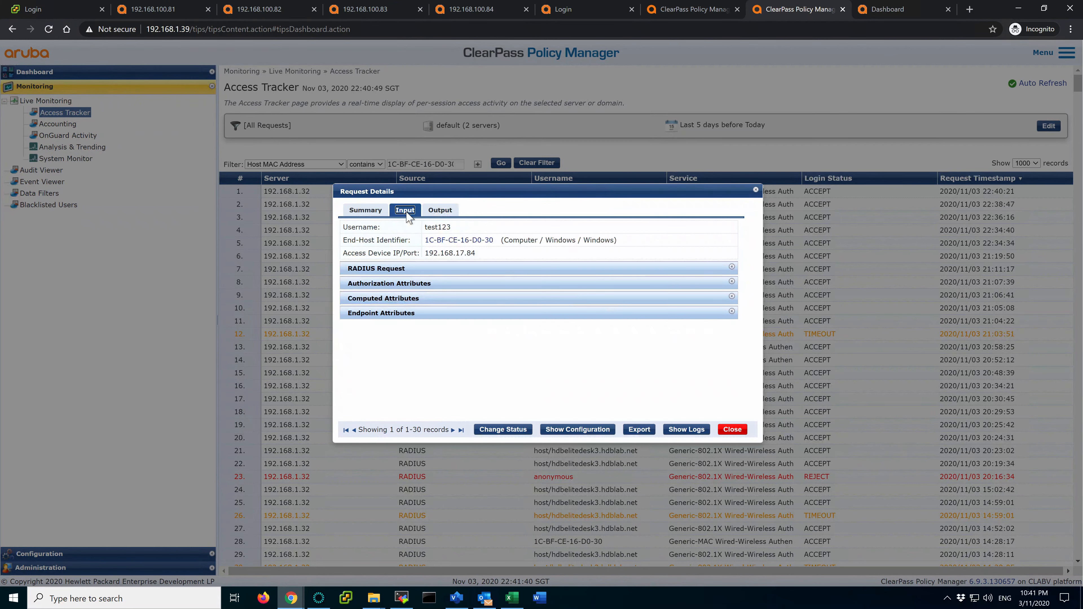
Check the computed TEAP-Method-1 Success and TEAP-Method-2 Failure statuses, then close the request details
left_click(447, 298)
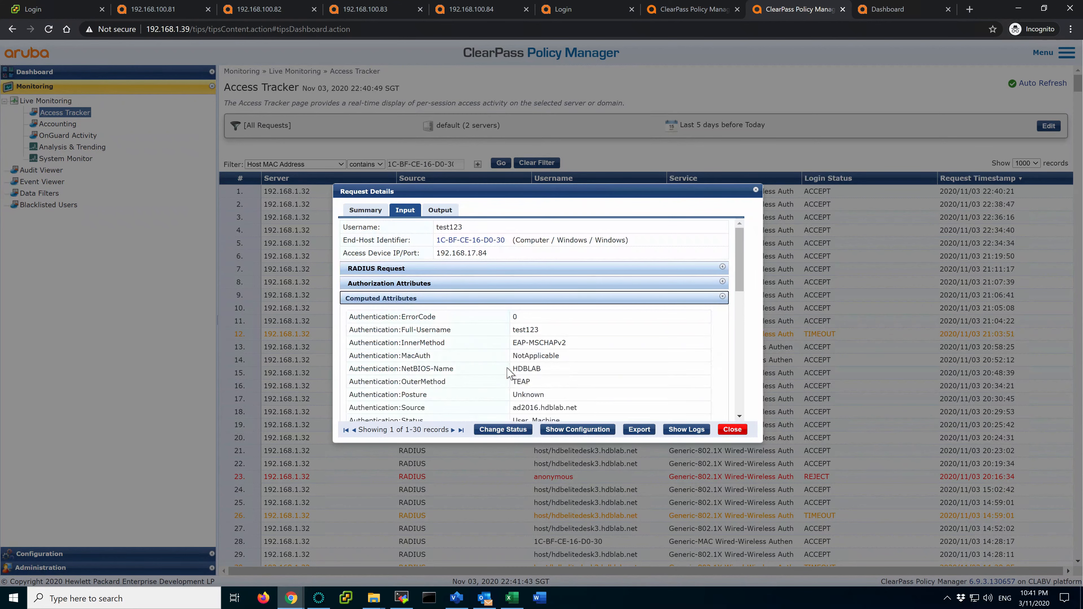
scroll(509, 372, "down", 3)
scroll(509, 372, "down", 1)
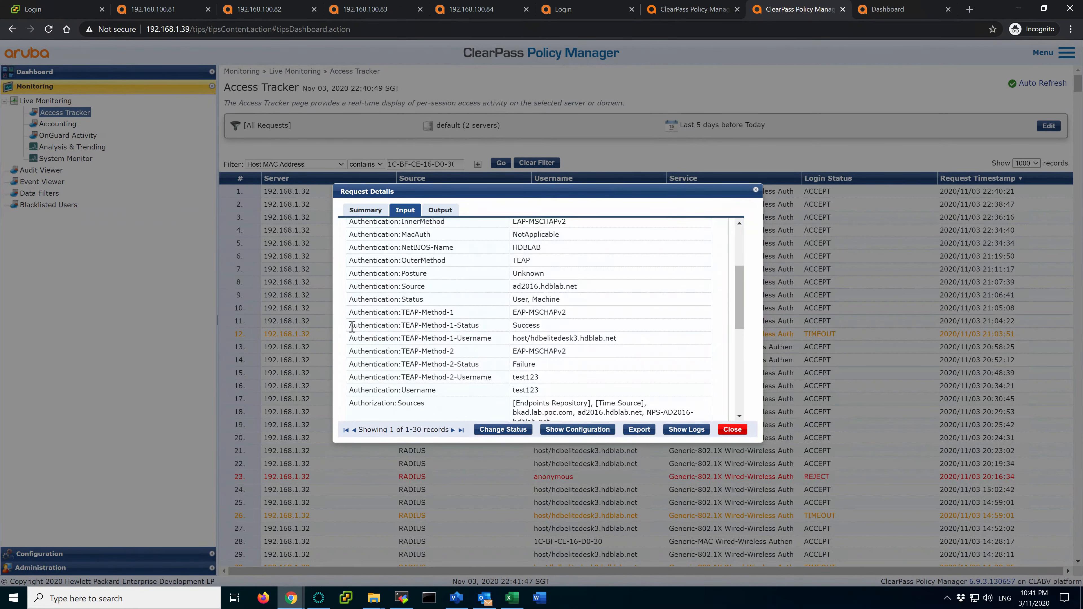
left_click_drag(352, 327, 630, 345)
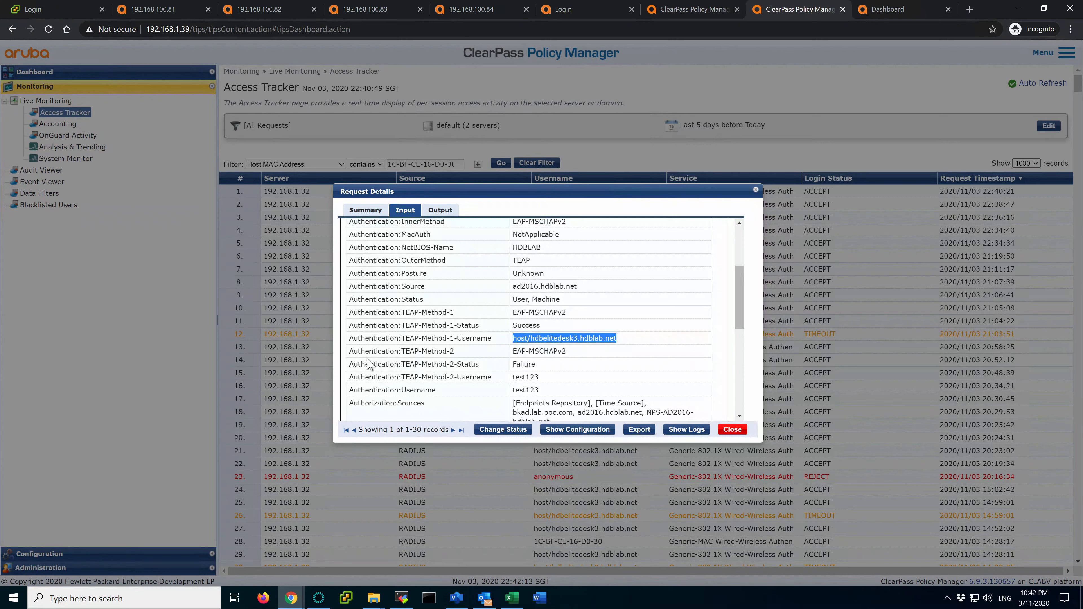
left_click_drag(349, 352, 541, 367)
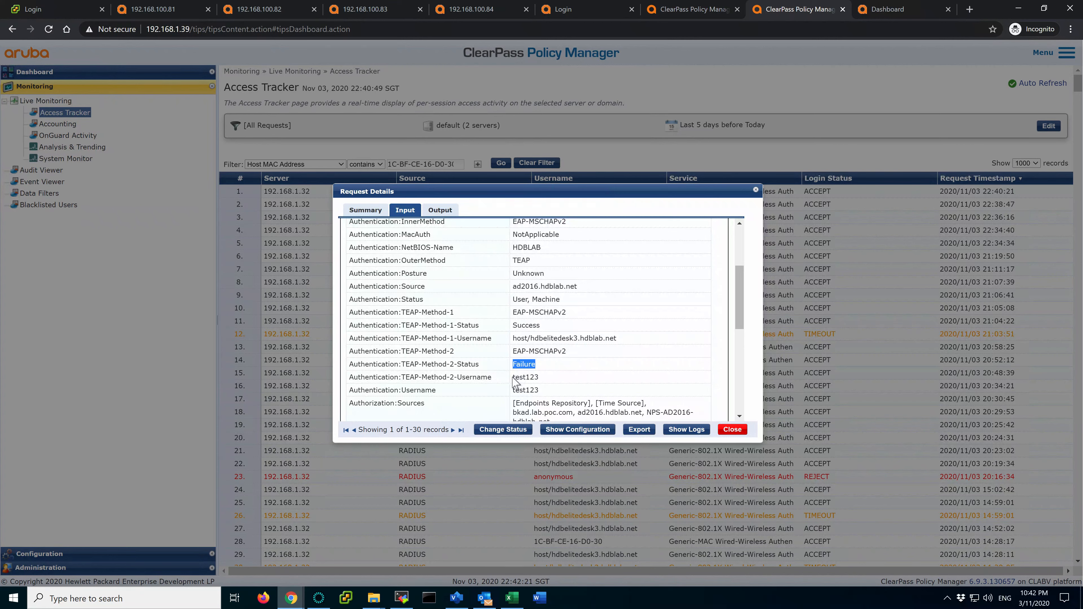
left_click_drag(514, 377, 539, 377)
left_click(540, 377)
left_click(745, 435)
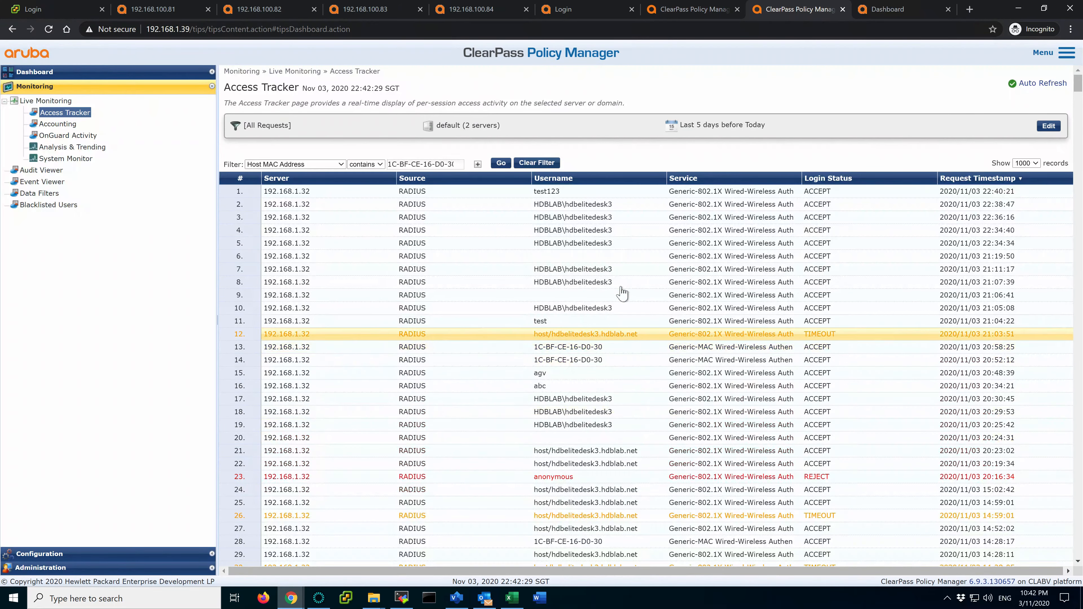
Reload Mobility Master's wireless clients and expand the new TEAP-Machine-Auth client (Good health, 69 dB SNR)
left_click(894, 13)
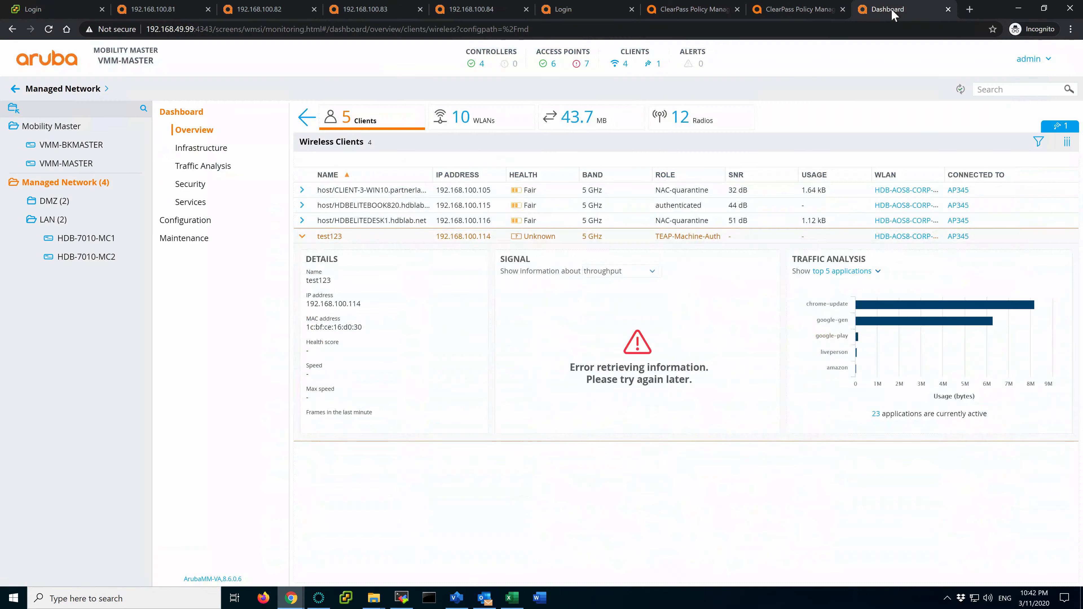
left_click(626, 65)
left_click(626, 62)
left_click(48, 29)
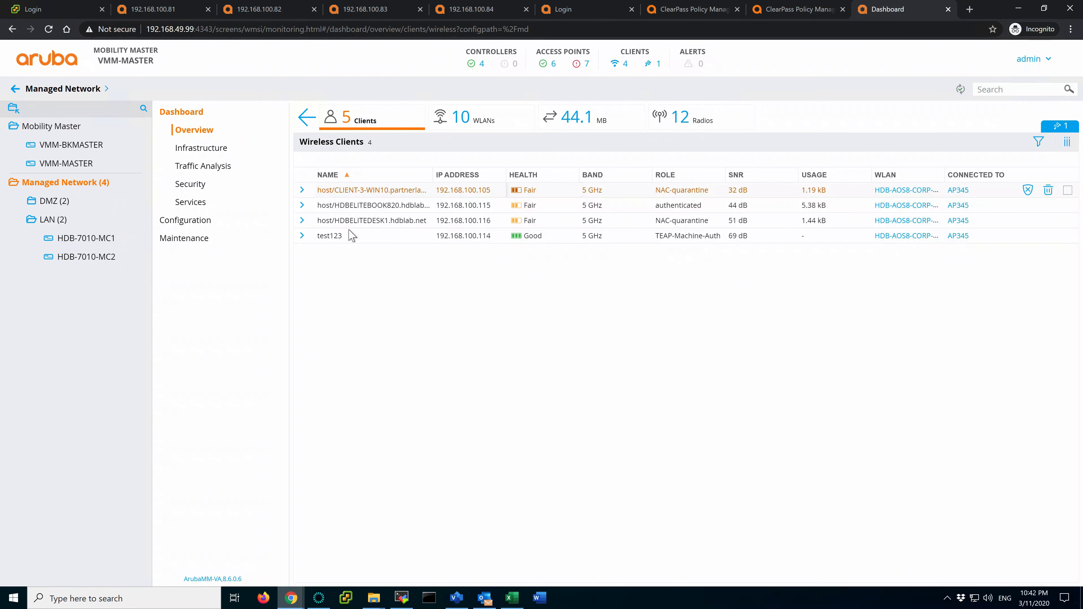
left_click(303, 238)
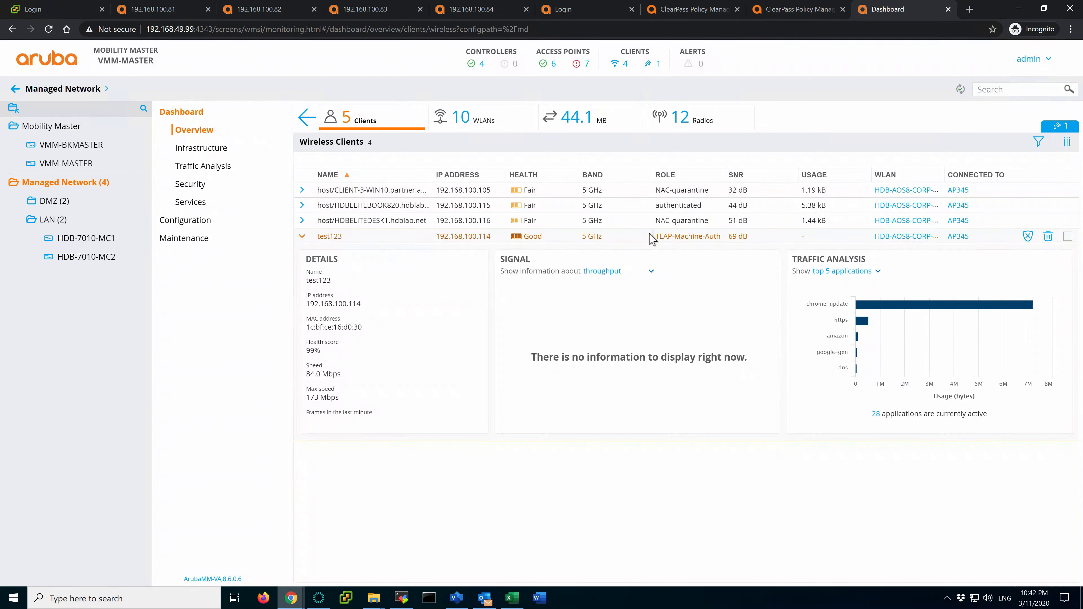
left_click_drag(659, 237, 724, 244)
left_click(724, 244)
Go to ClearPass Configuration > Services and open Generic-802.1X Wired-Wireless Auth
left_click(797, 11)
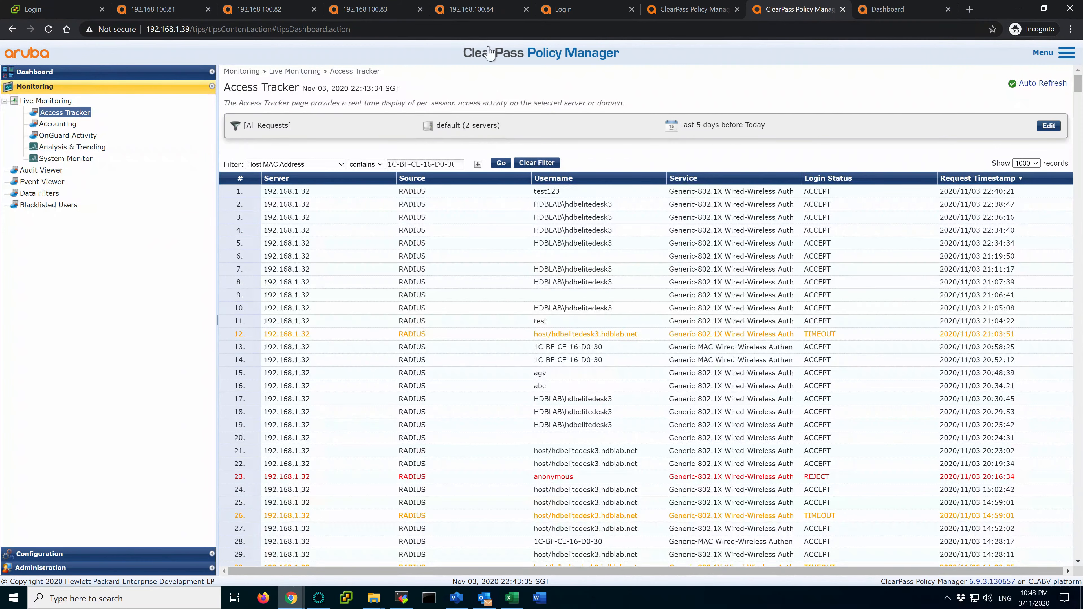
left_click(697, 13)
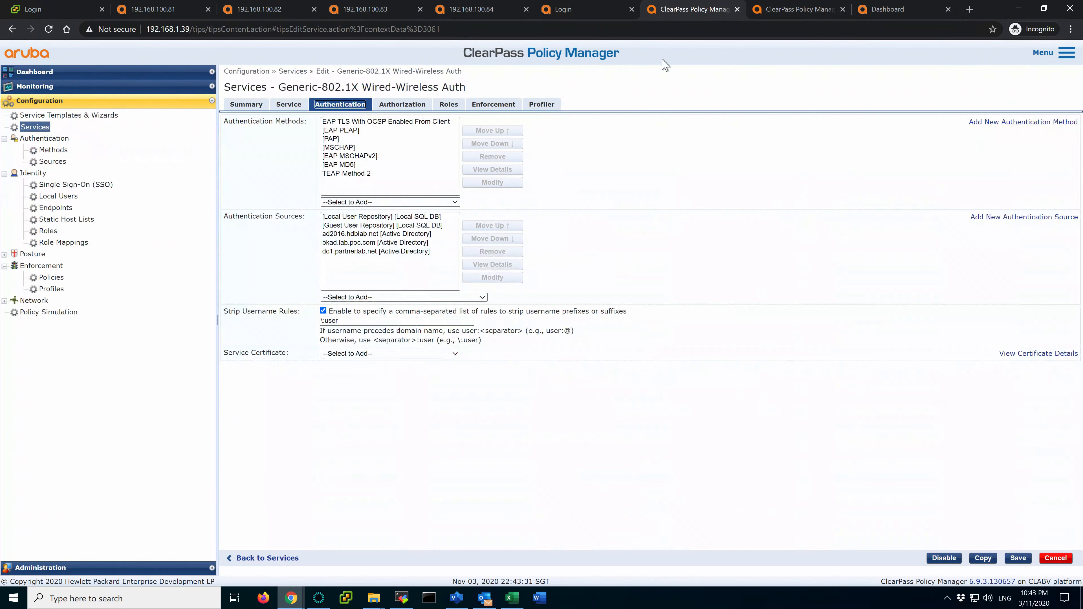
left_click(34, 127)
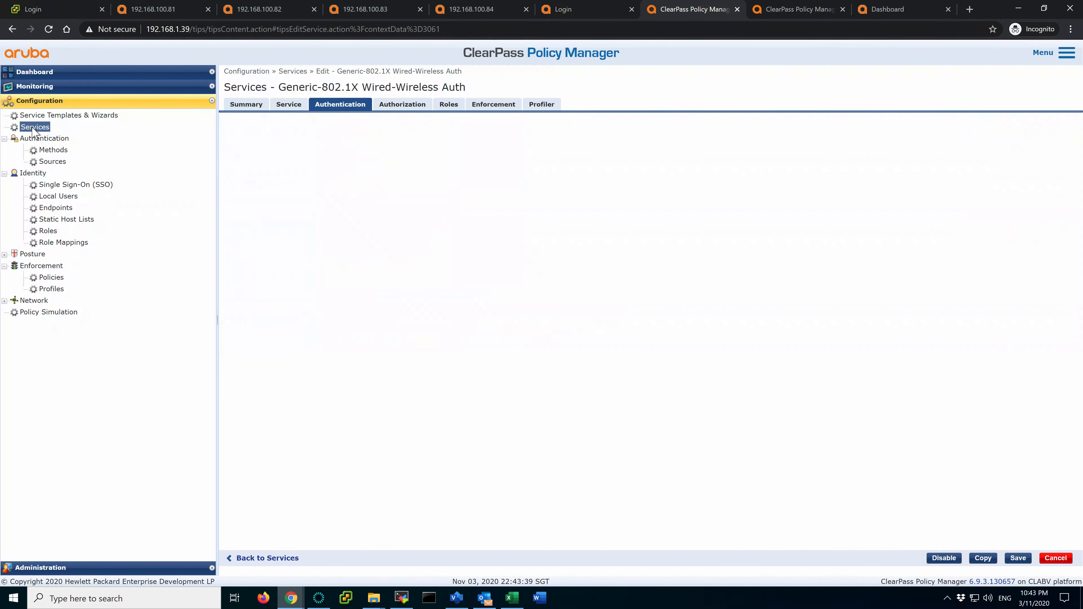
left_click(797, 11)
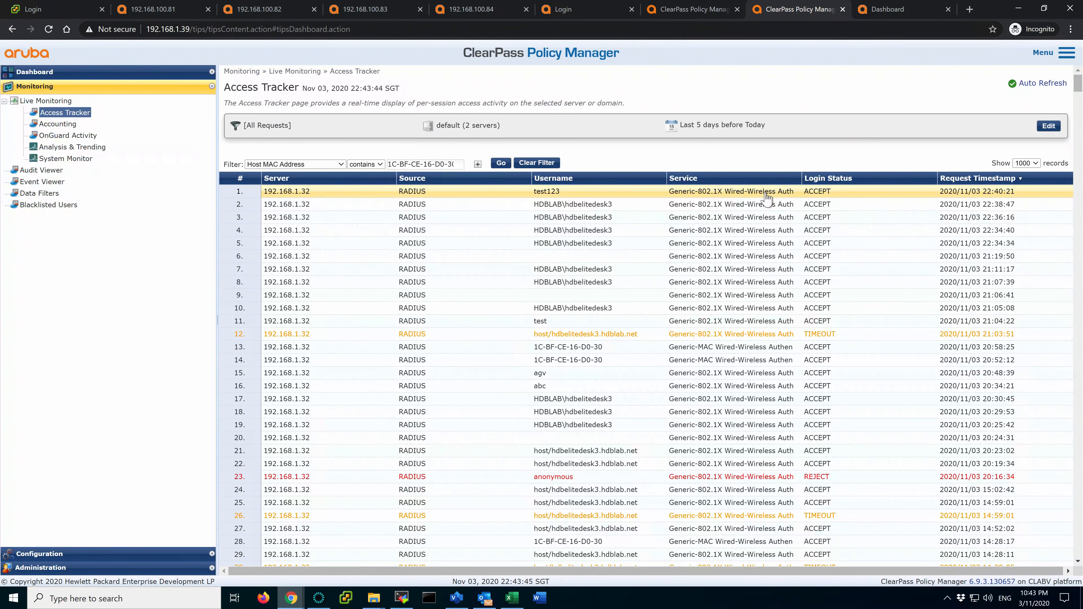
left_click(683, 11)
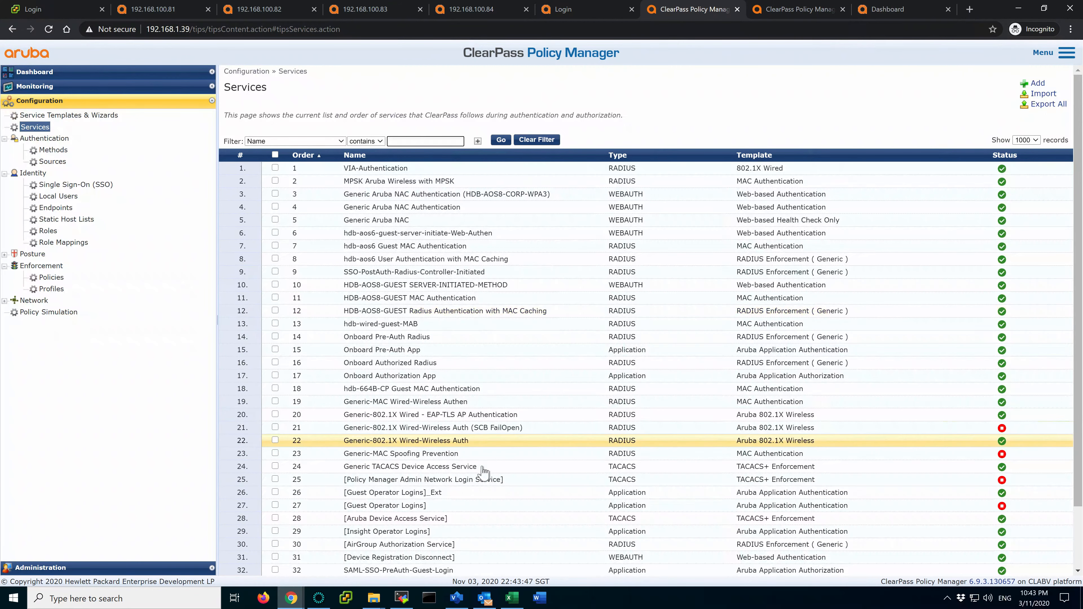
left_click(464, 444)
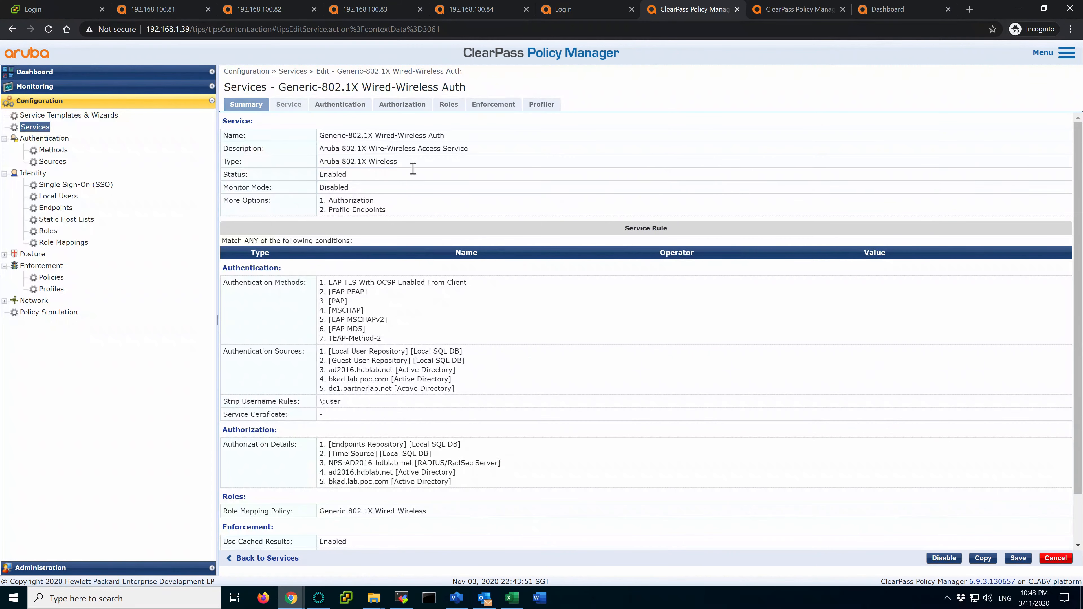
Check the service's general settings, noting its Aruba 802.1X Wireless service type
left_click(287, 105)
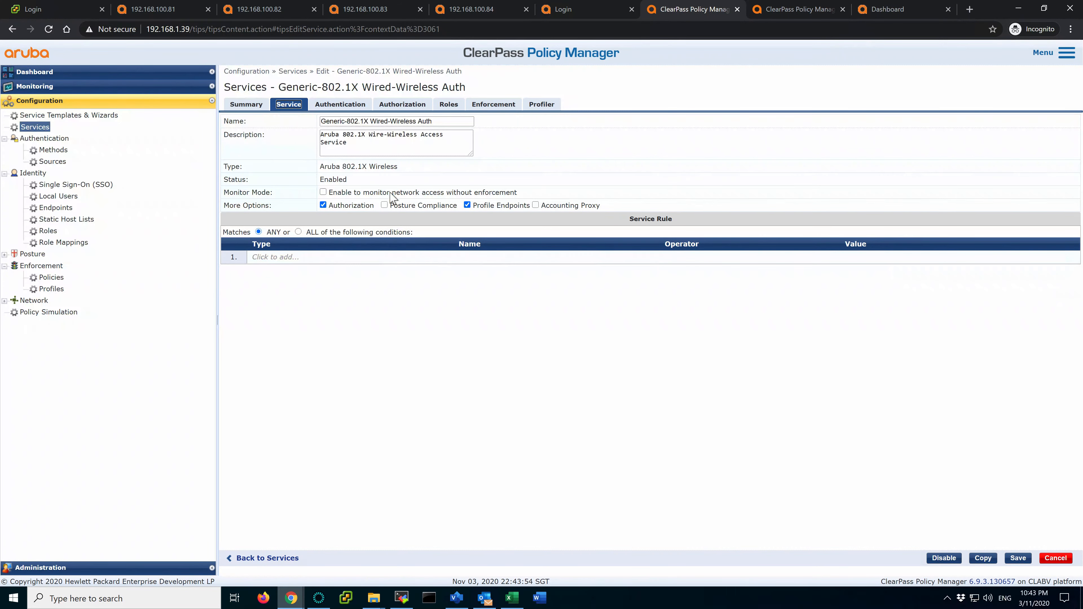
left_click_drag(320, 167, 411, 172)
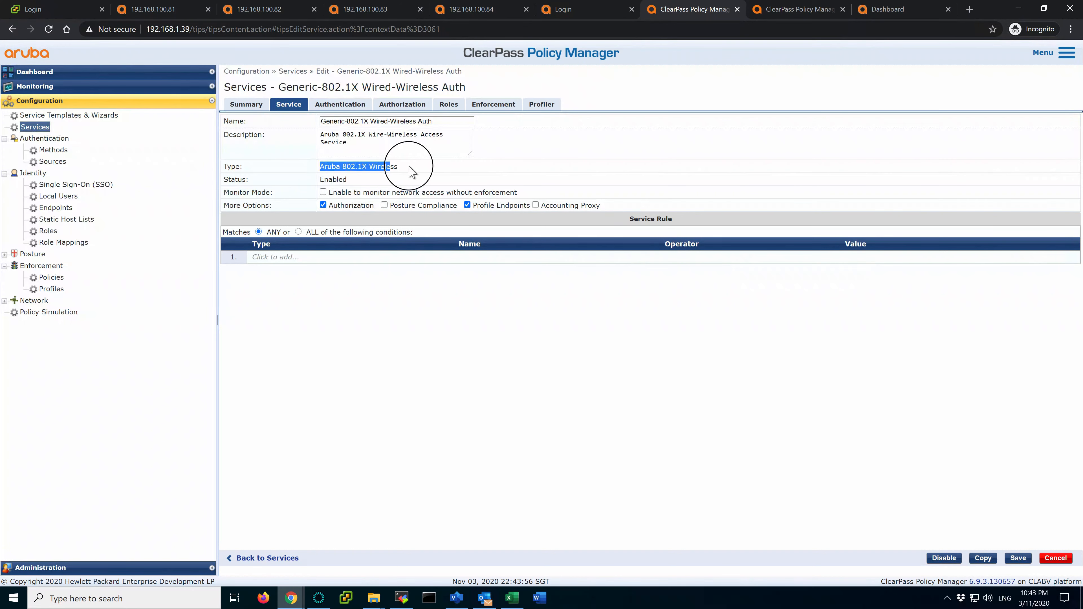
left_click(327, 154)
left_click_drag(321, 166, 327, 163)
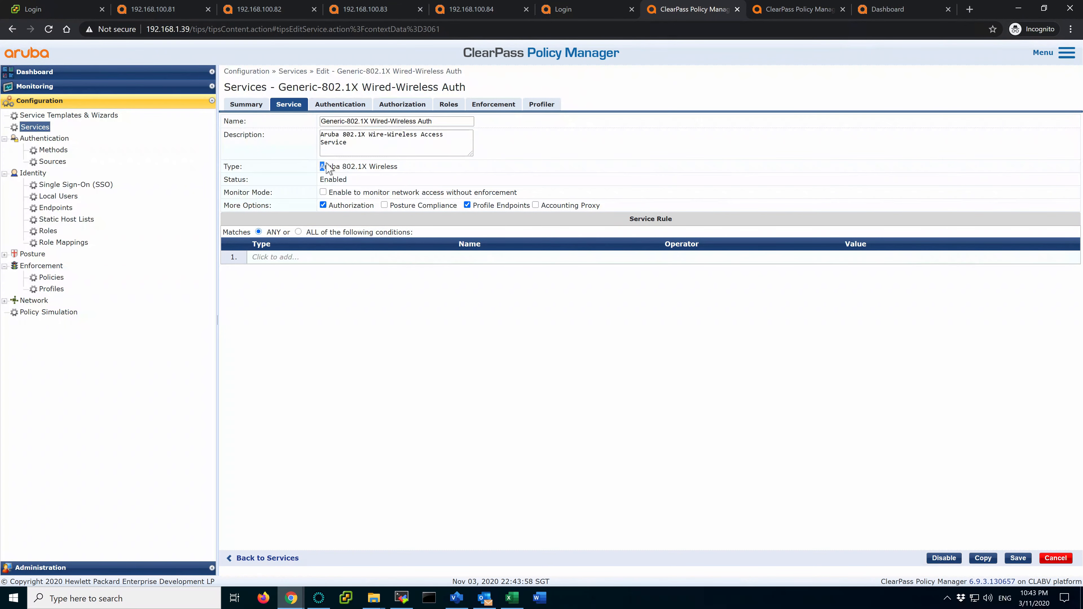
Select TEAP-Method-2 on the Authentication tab, then show the Authentication > Methods list
left_click(332, 109)
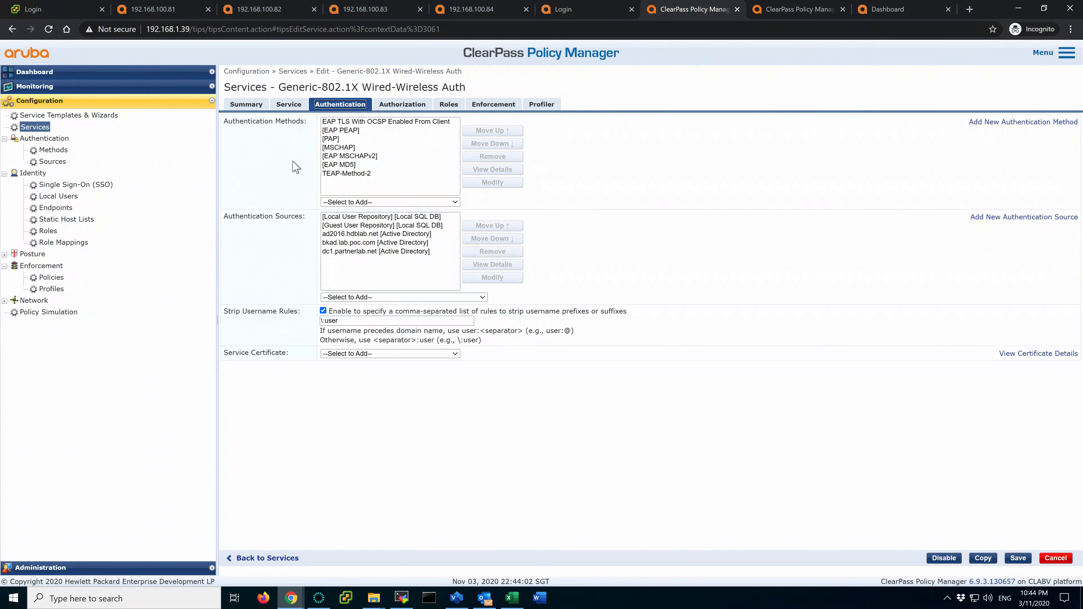
left_click(367, 174)
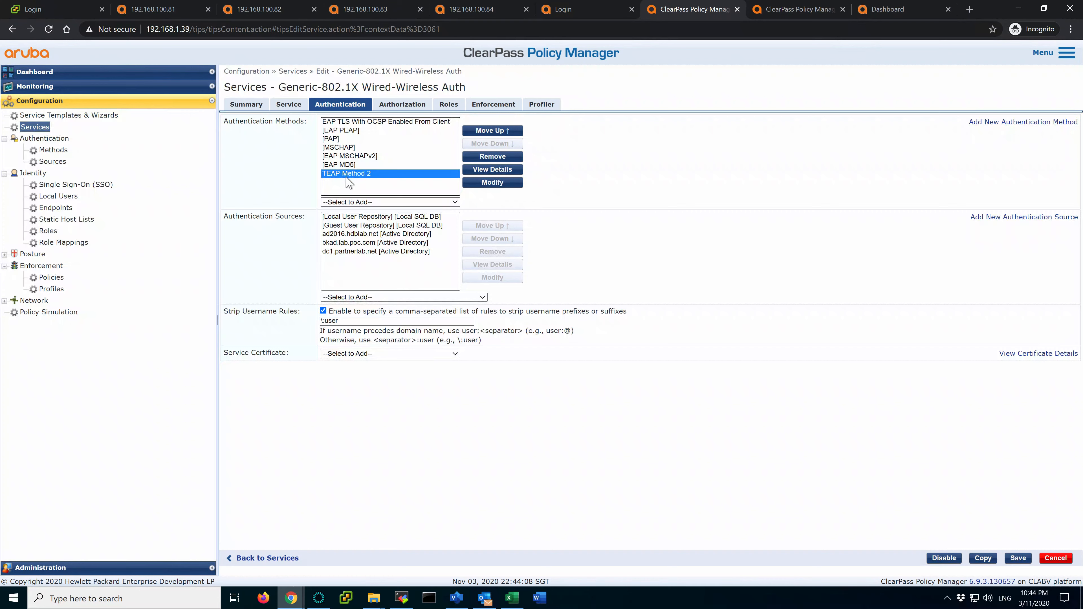
left_click(42, 139)
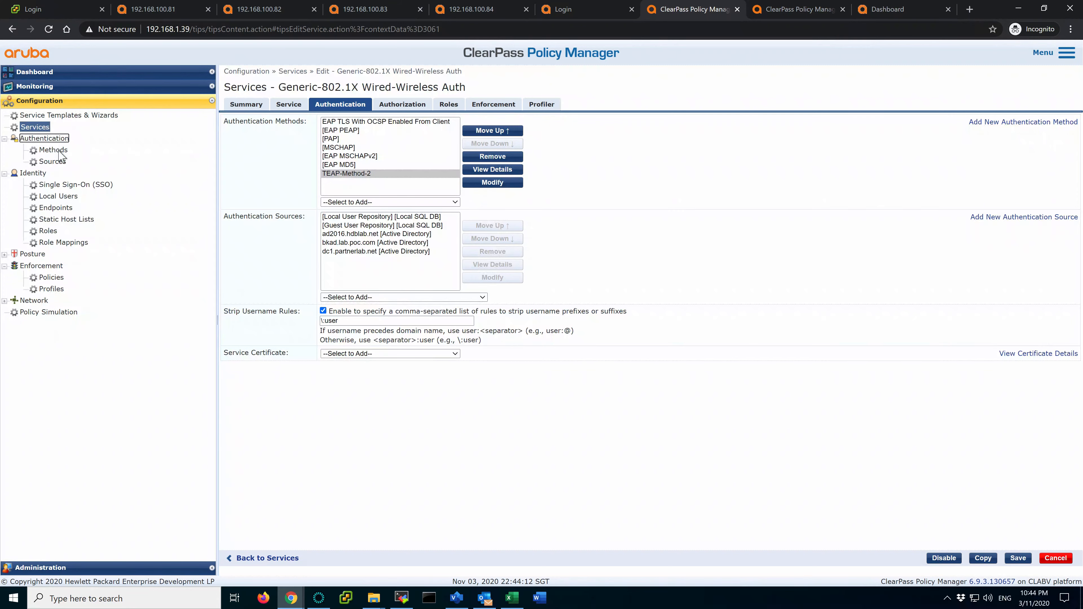
left_click(53, 150)
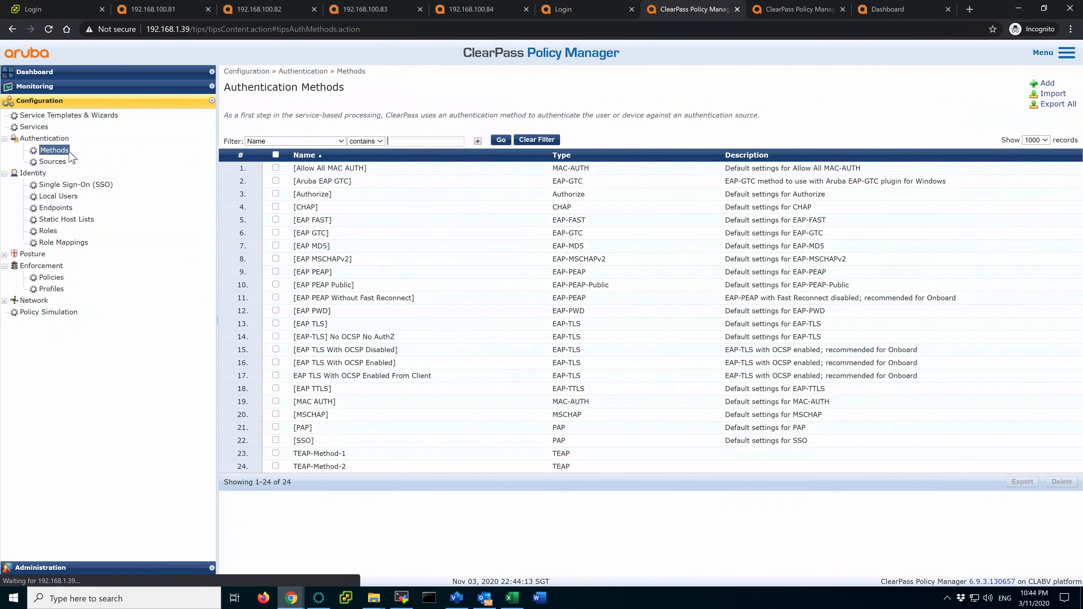
left_click(1046, 83)
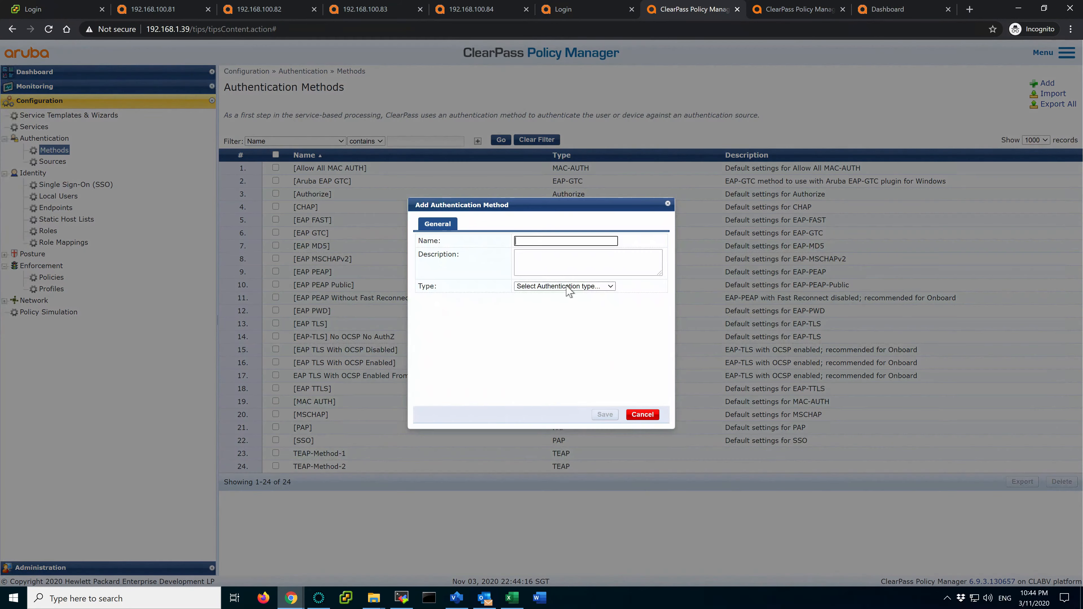
left_click(564, 286)
left_click(539, 420)
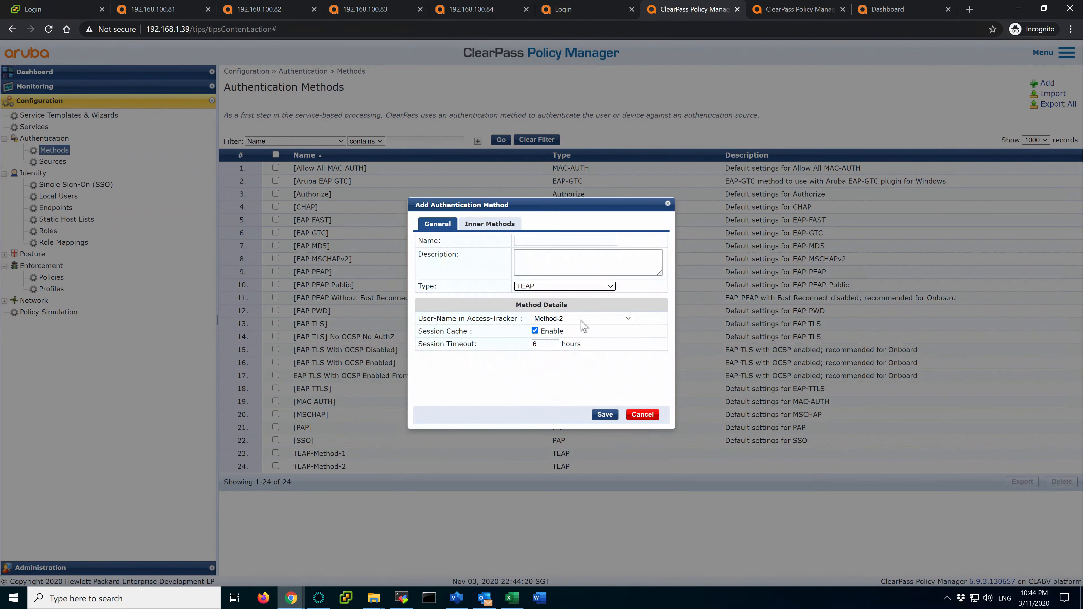
left_click(421, 319)
left_click_drag(421, 319, 517, 320)
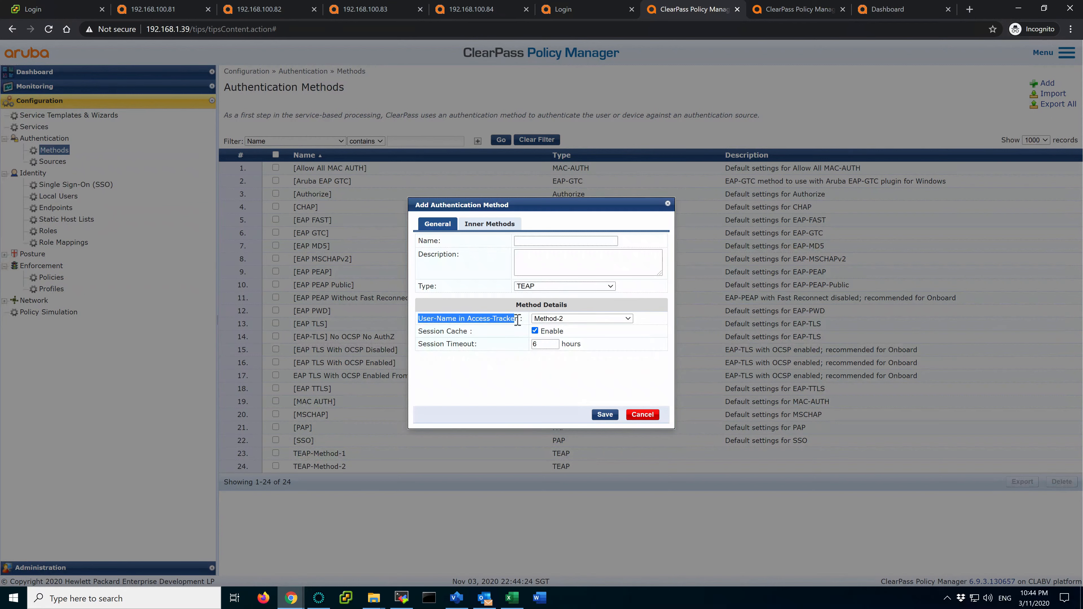
left_click(608, 321)
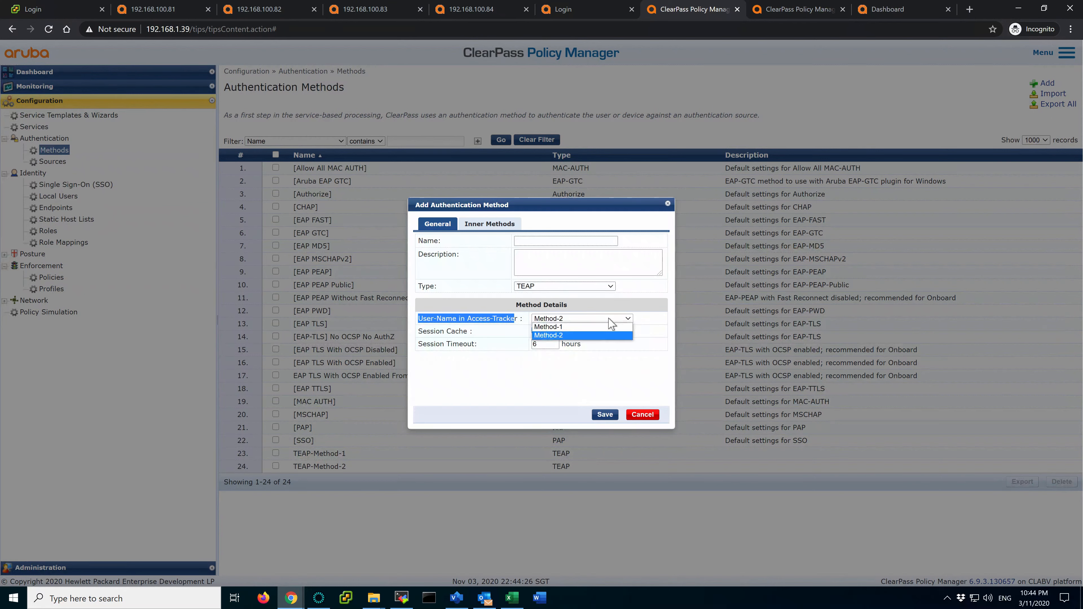
left_click(580, 335)
left_click(528, 407)
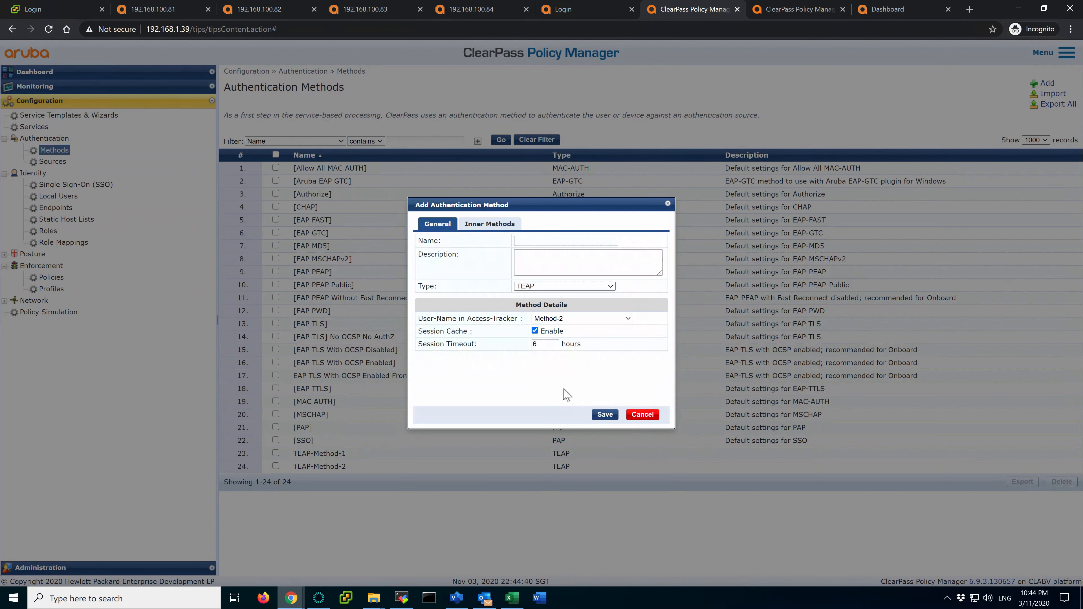
left_click(645, 416)
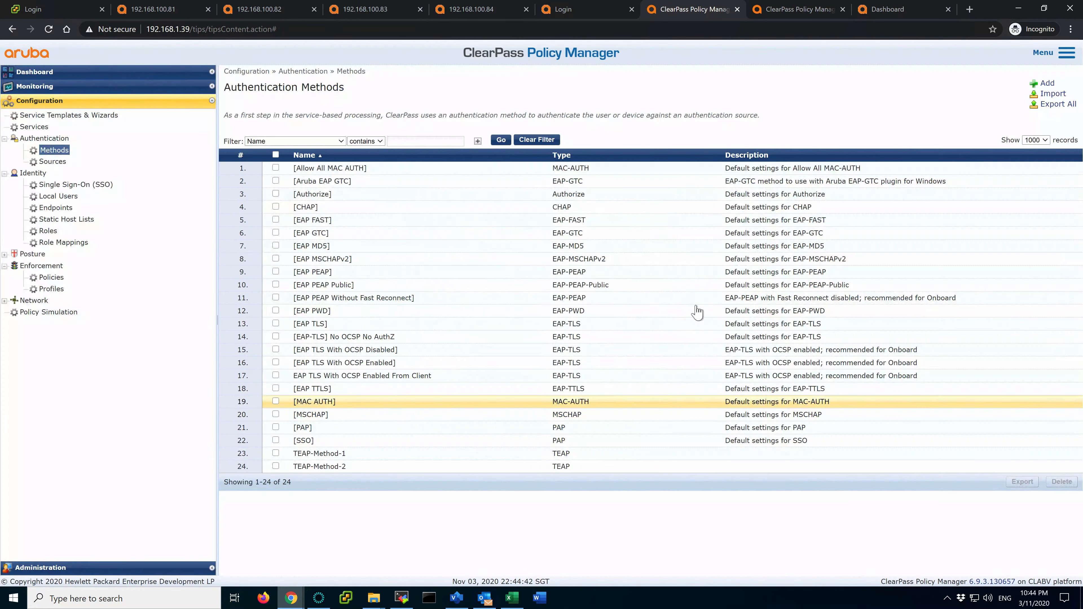
left_click(336, 469)
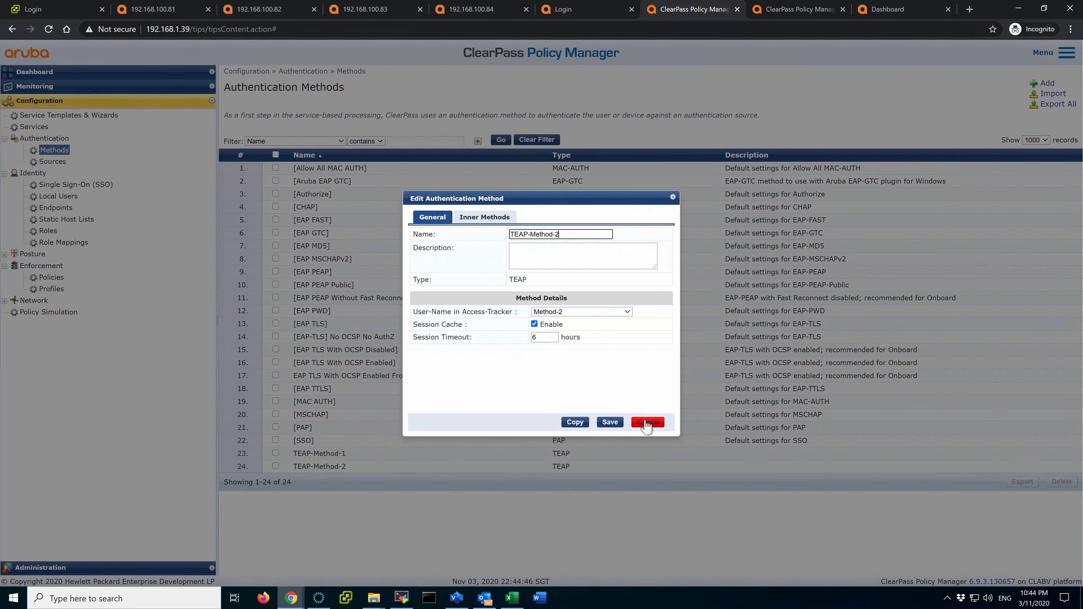
left_click(646, 417)
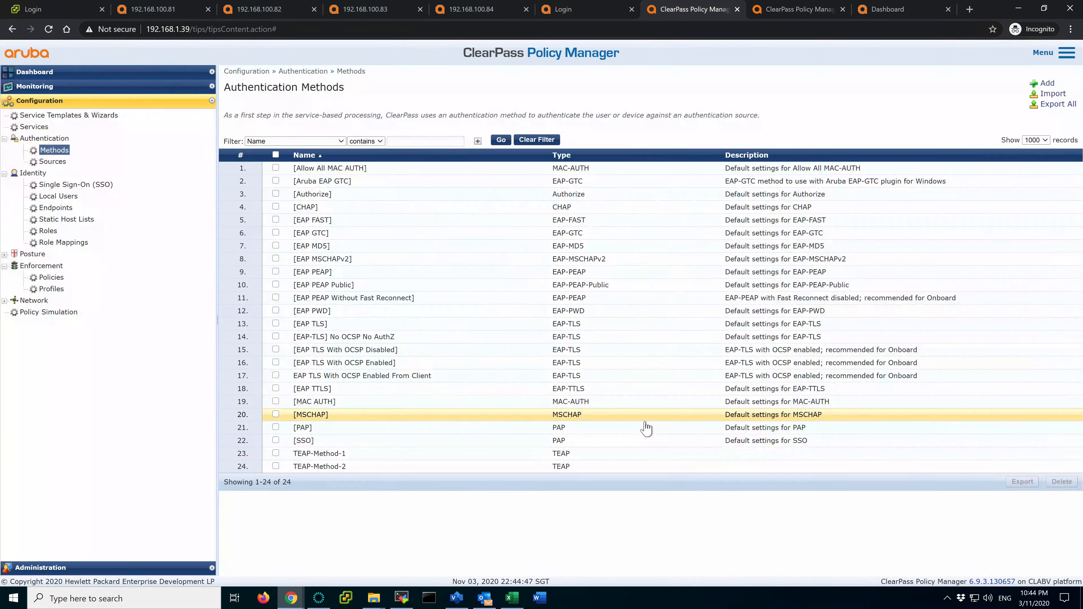
Reopen Generic-802.1X Wired-Wireless Auth and select TEAP-Method-2 on its Authentication tab
left_click(31, 127)
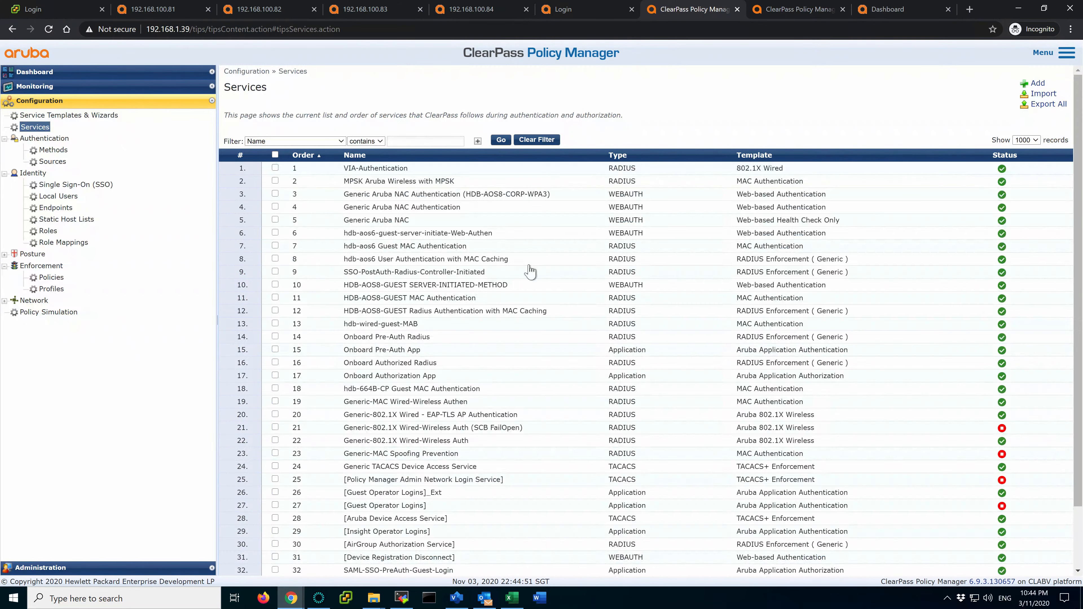
left_click(442, 442)
left_click(330, 106)
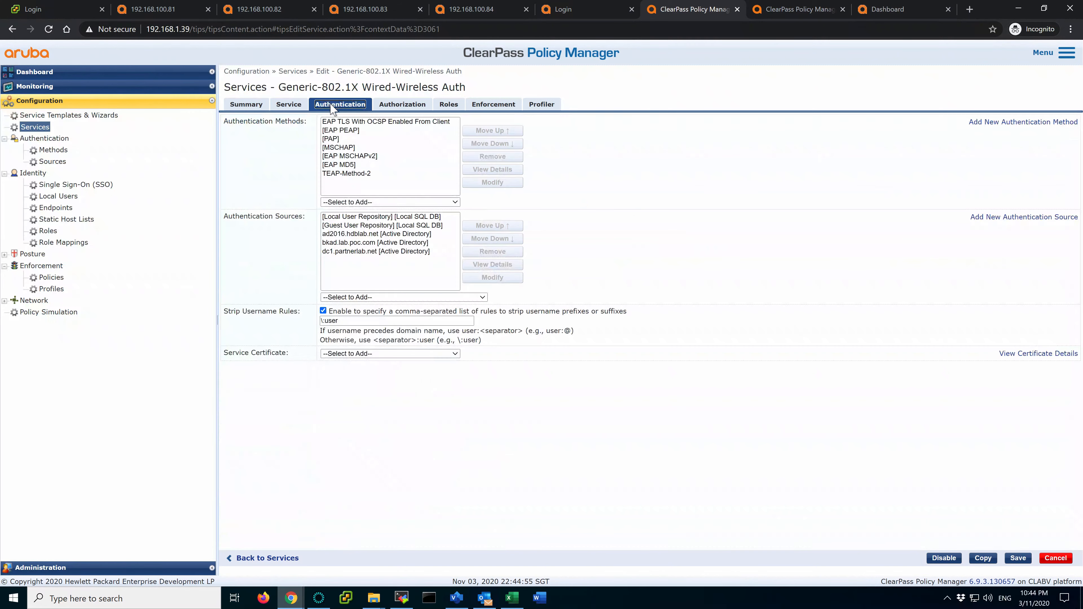
left_click(336, 174)
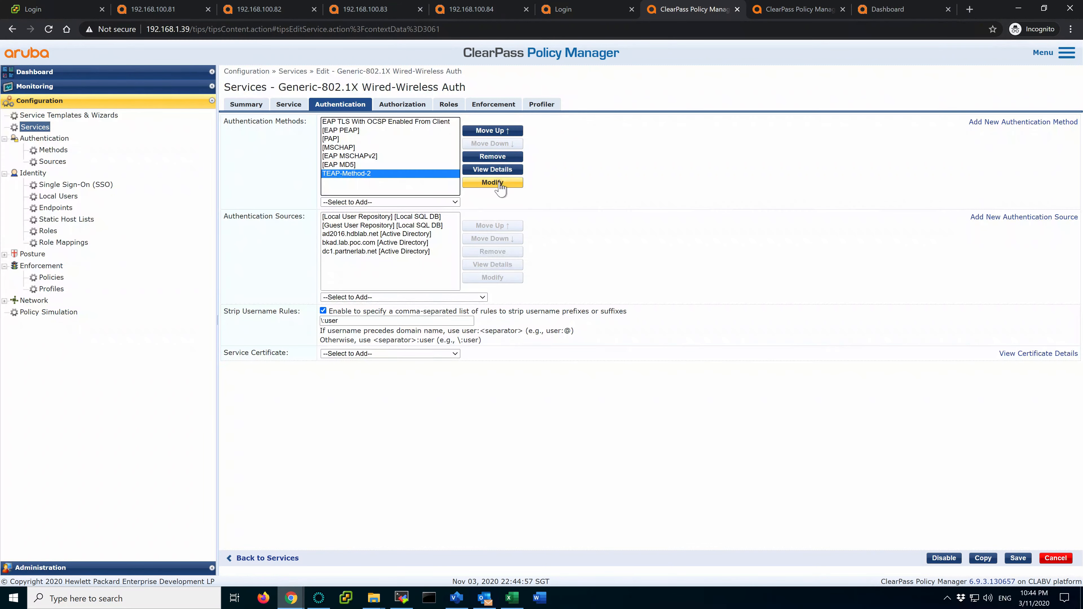
Inspect TEAP-Method-2's inner methods, including [EAP MSCHAPv2], and cancel without changes
left_click(493, 182)
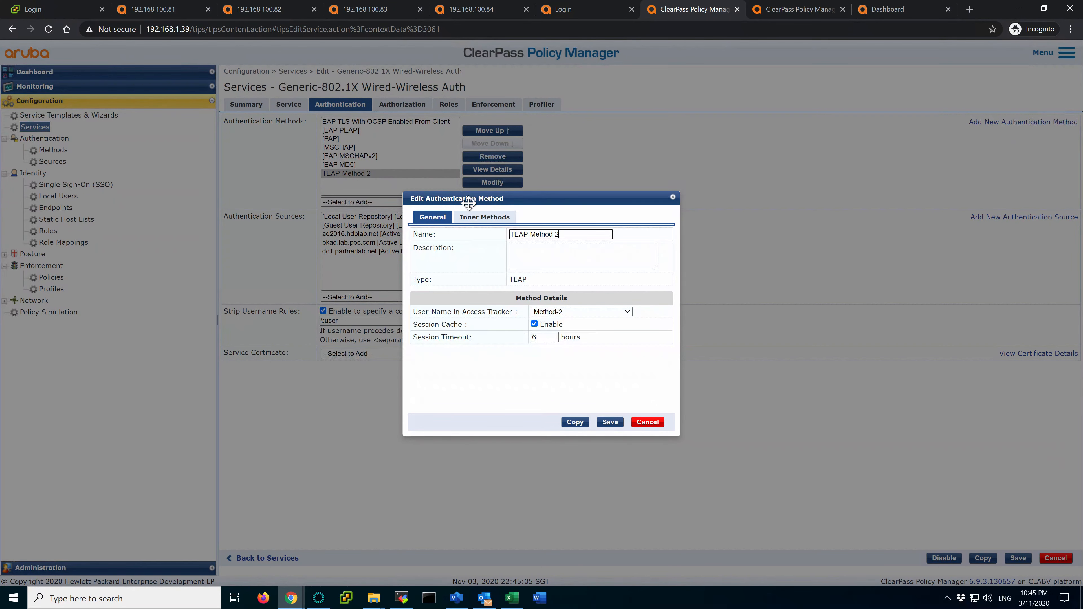
left_click(471, 220)
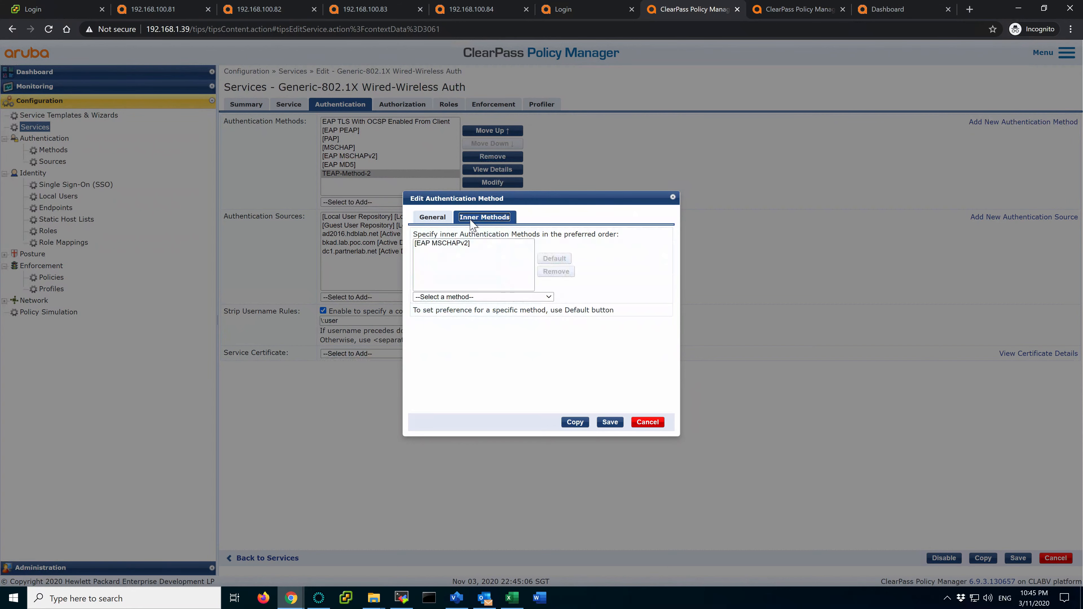
left_click(444, 246)
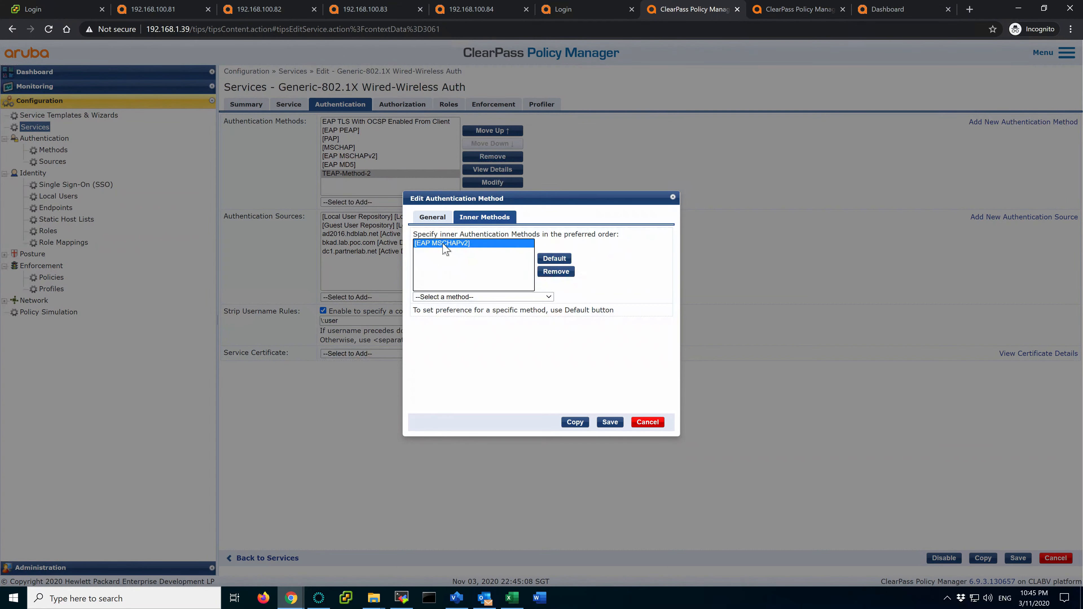
left_click(503, 297)
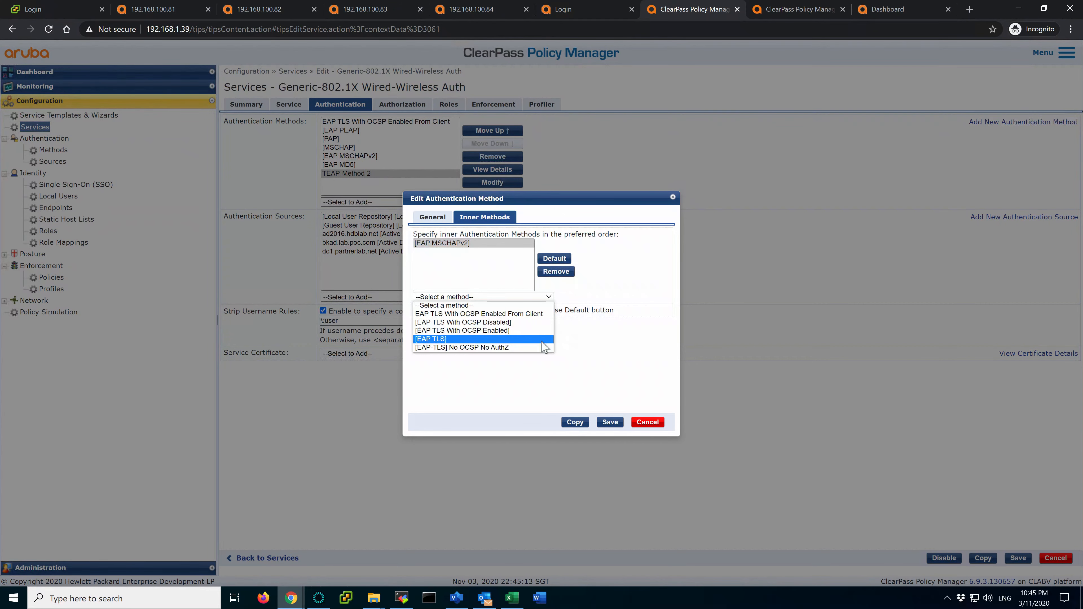
left_click(621, 359)
left_click(648, 422)
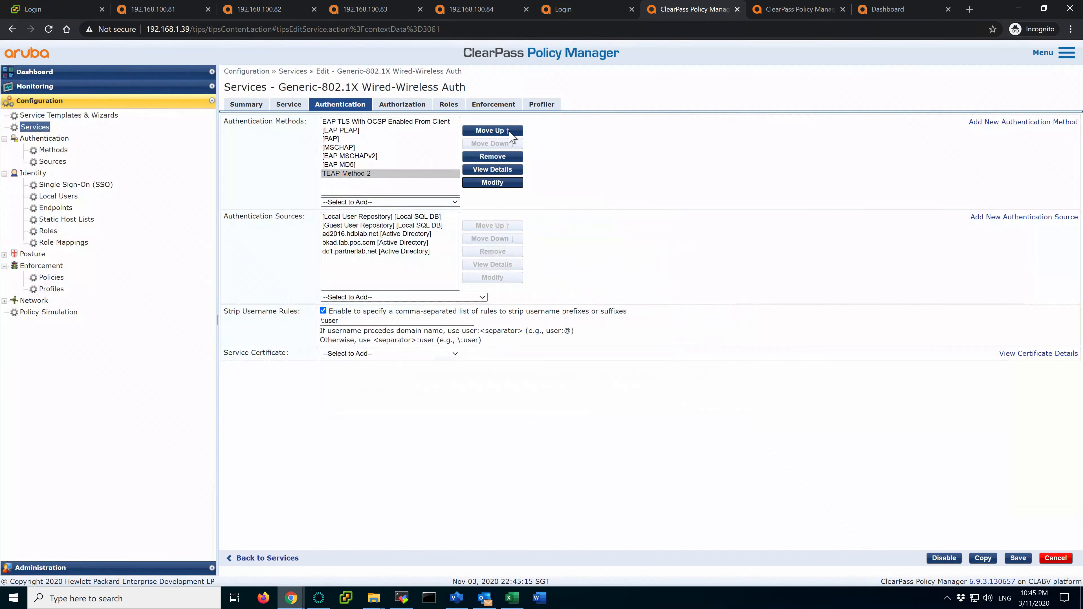
Review the Authorization sources, then show the Roles tab mapping TEAP statuses to TEAP-MachineAuth and TEAP-UserAuth
left_click(403, 104)
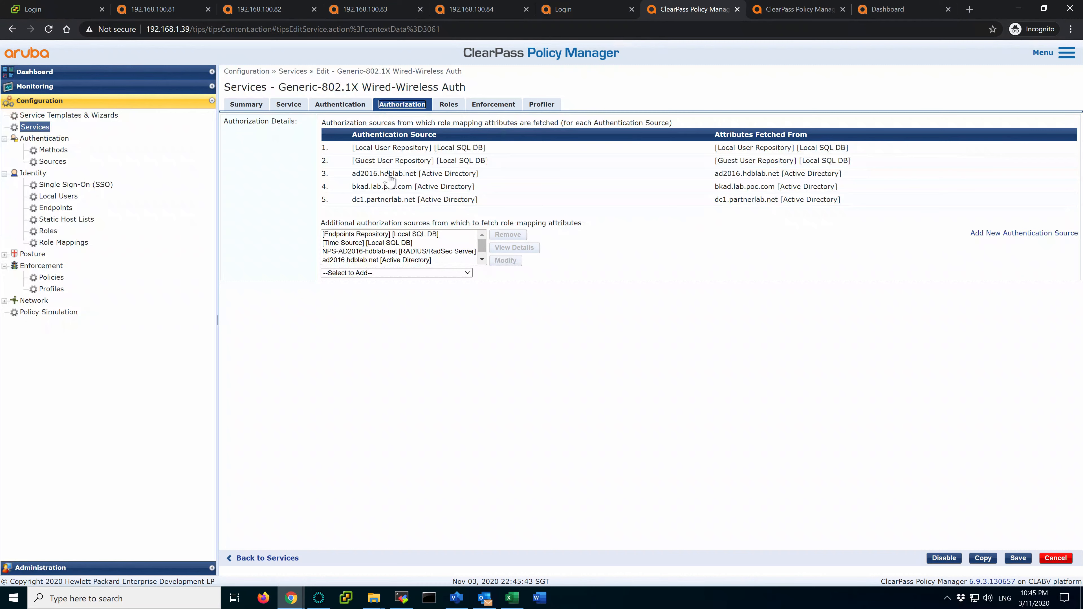
left_click(455, 107)
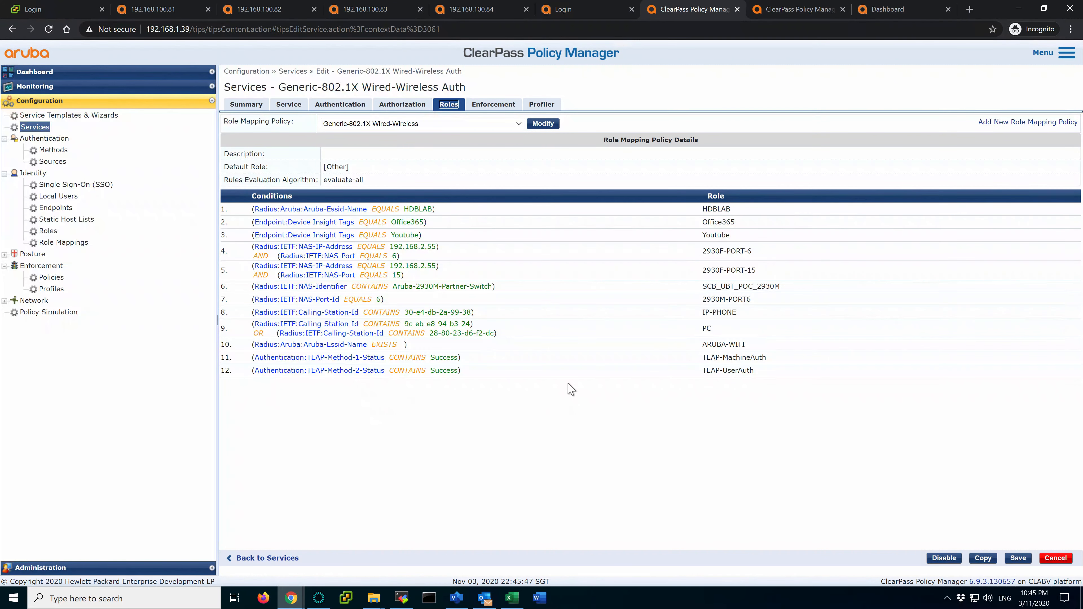
left_click_drag(756, 370, 248, 360)
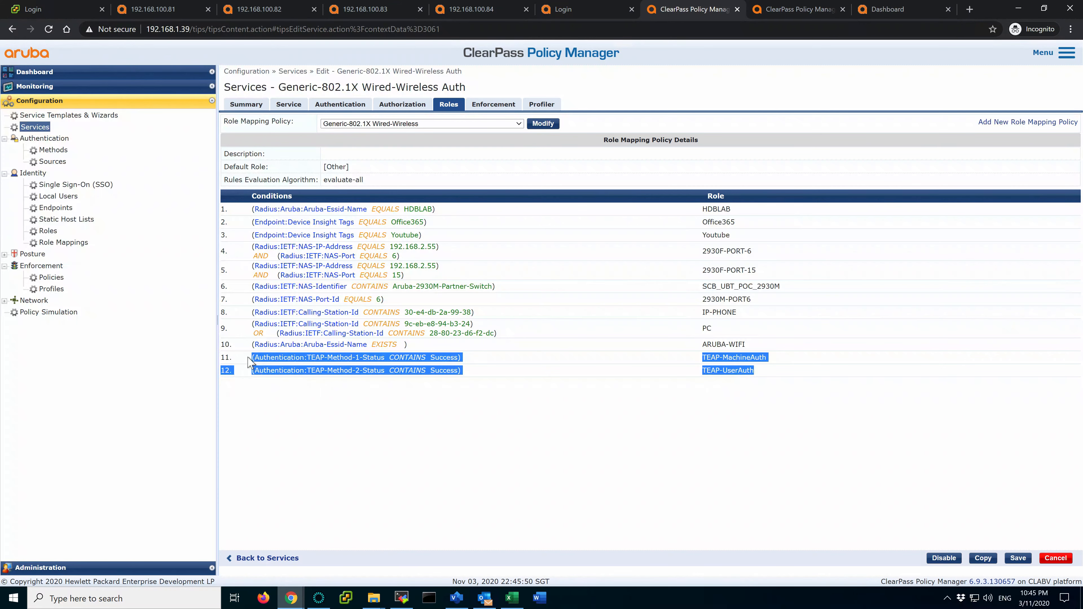
left_click(355, 406)
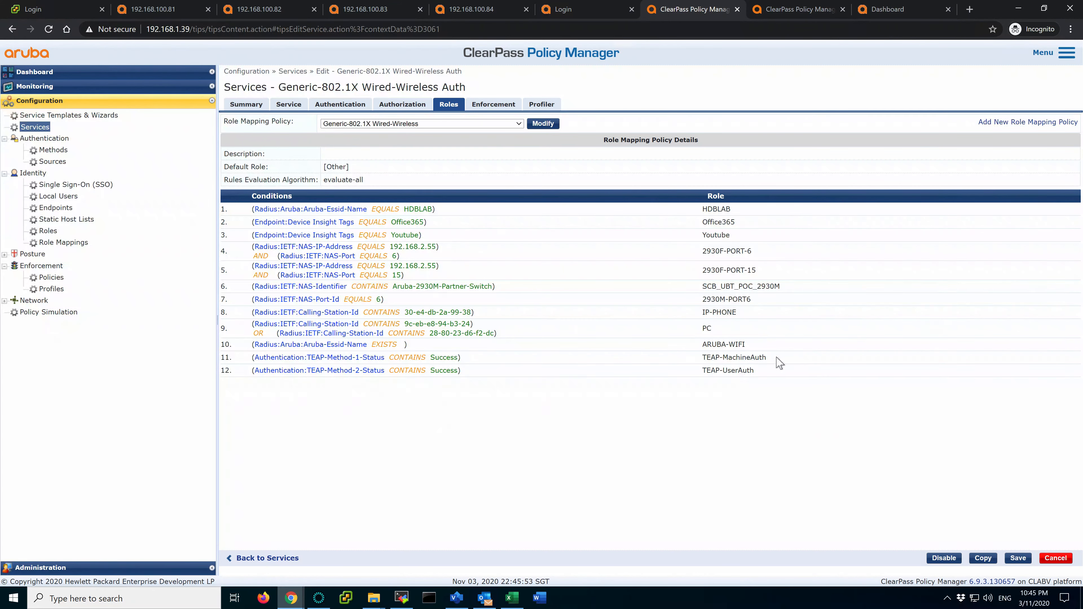
left_click_drag(791, 361, 389, 361)
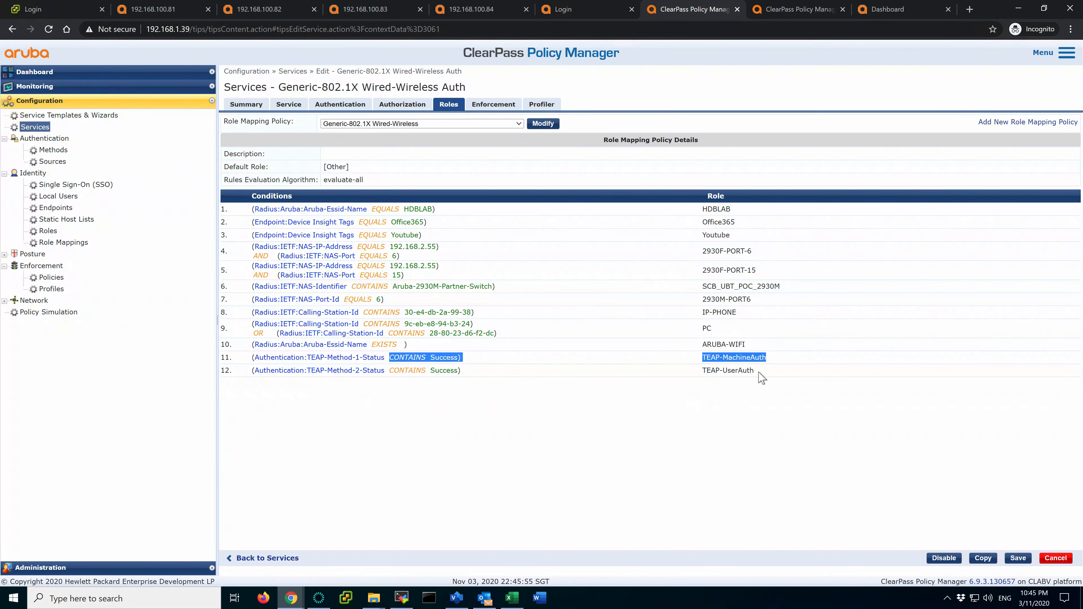
left_click_drag(759, 371, 401, 371)
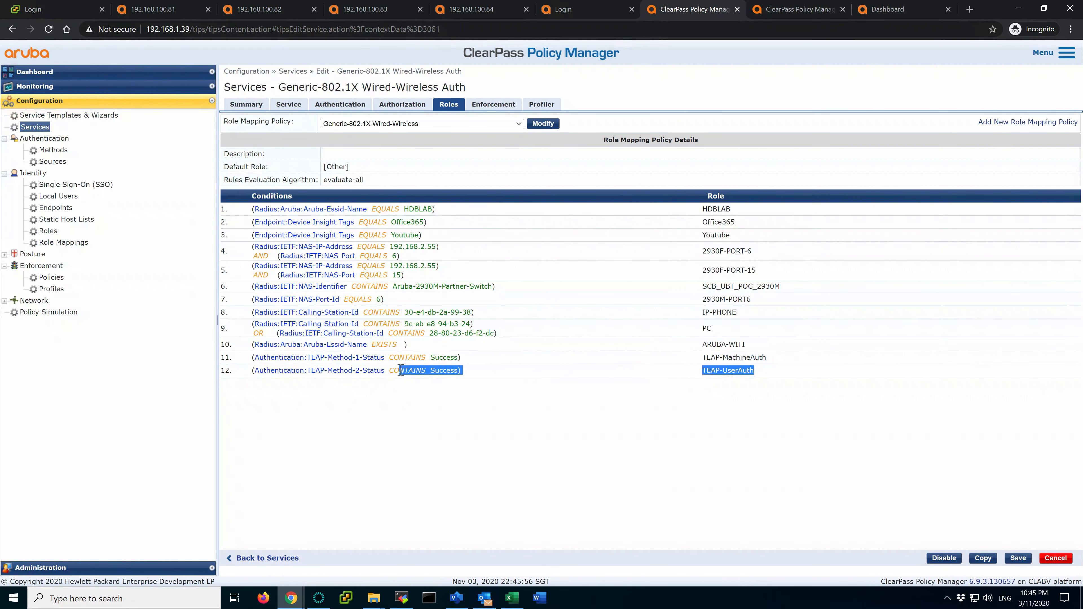
left_click(794, 372)
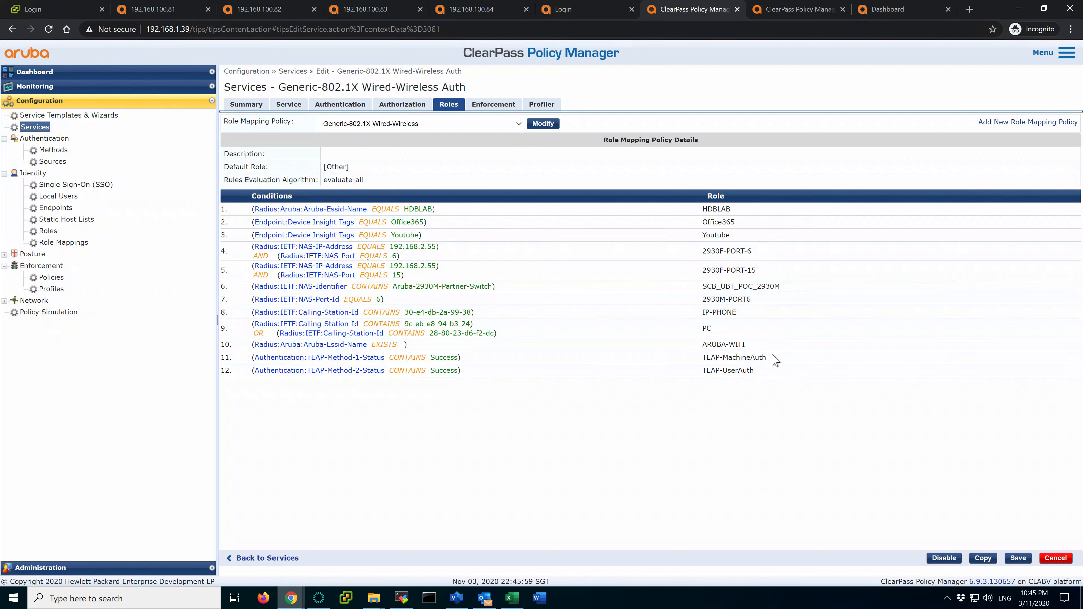
left_click_drag(252, 358, 472, 361)
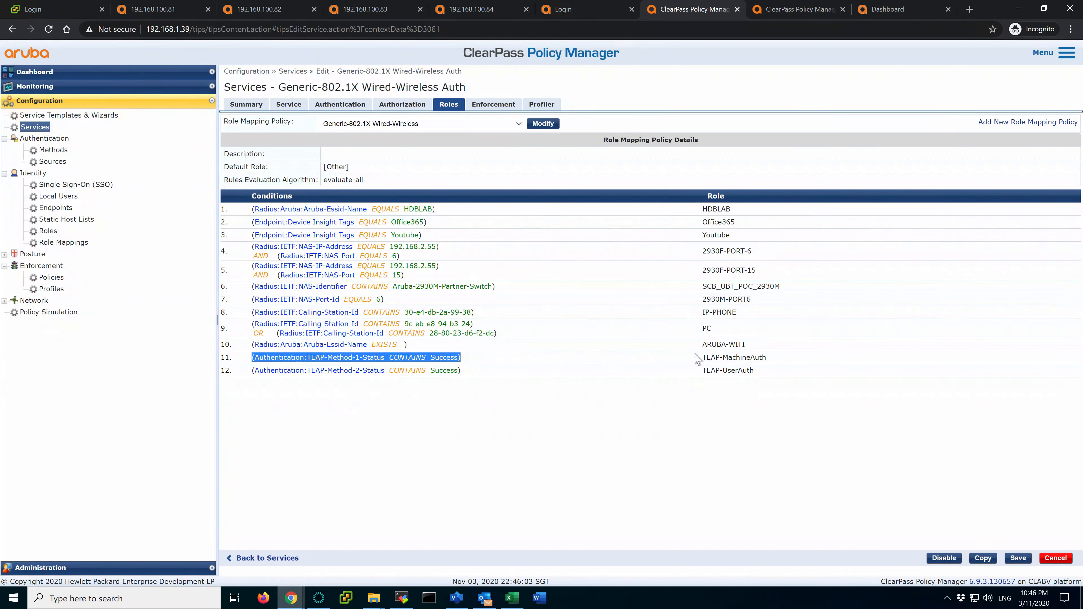
left_click(705, 358)
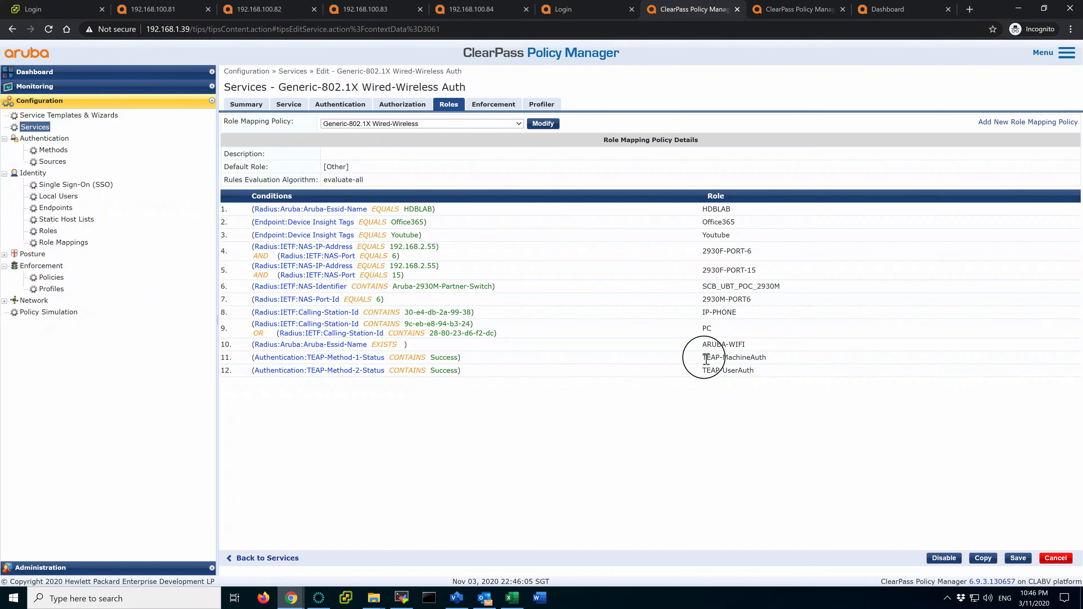
left_click_drag(706, 358, 770, 363)
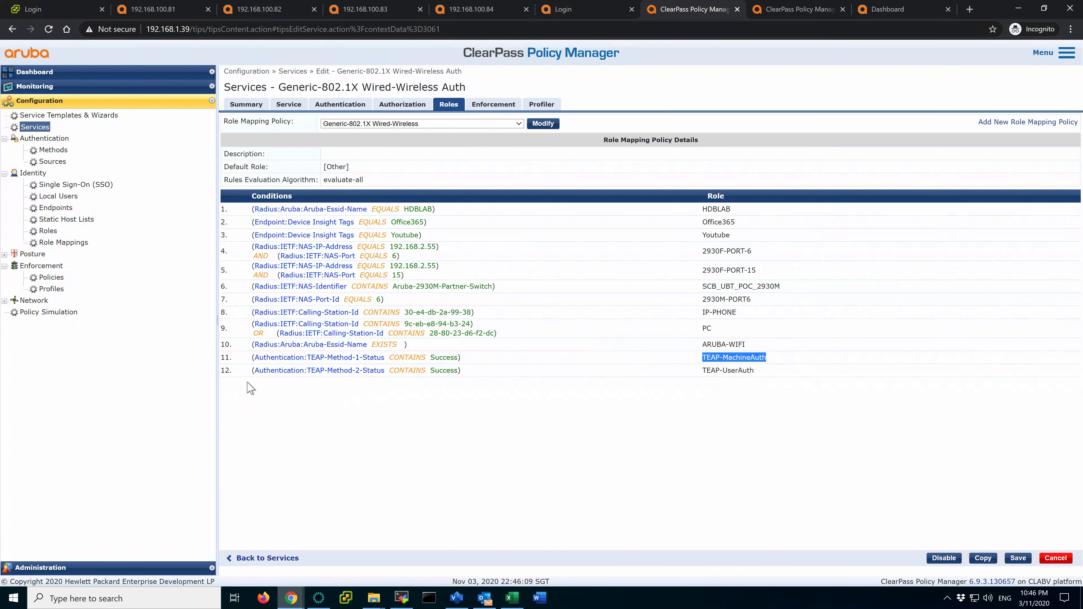
left_click_drag(255, 374, 497, 375)
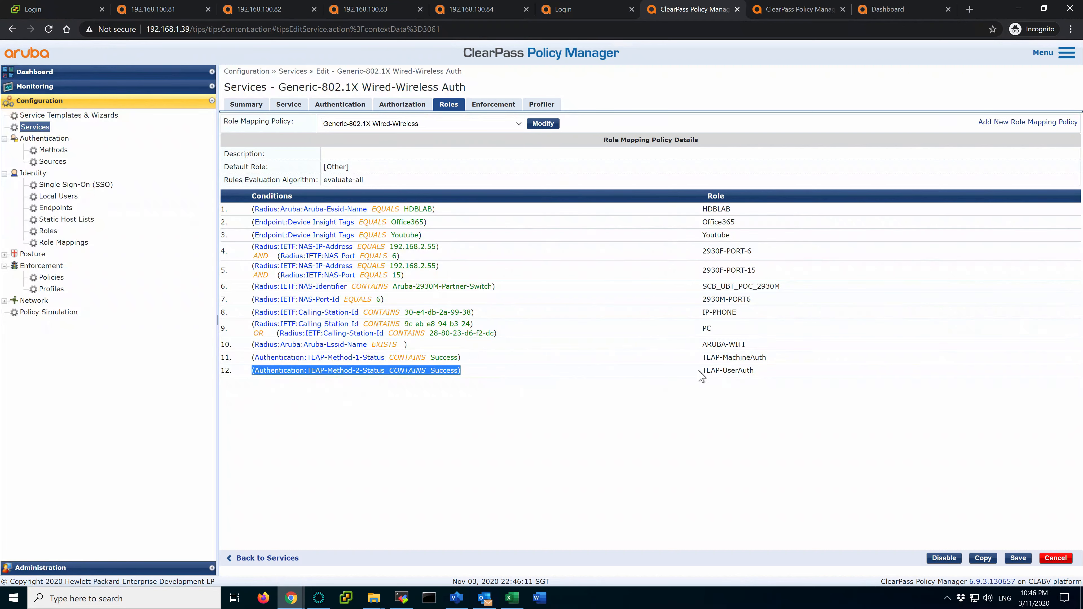
left_click_drag(705, 371, 759, 375)
Inspect enforcement rule 1 (ARUBA-WIFI, TEAP-UserAuth → TEAP-User-Machine-Auth Role), then return to Roles
left_click(493, 104)
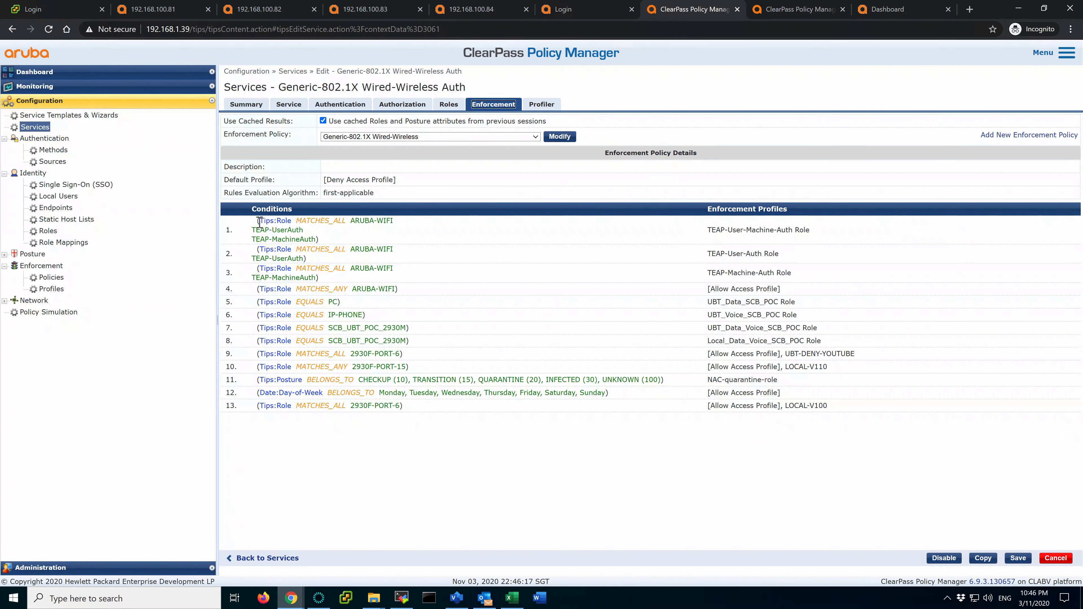
left_click(259, 221)
mouse_move(254, 231)
left_mouse_down()
mouse_move(307, 235)
mouse_move(255, 235)
mouse_move(272, 230)
left_mouse_up()
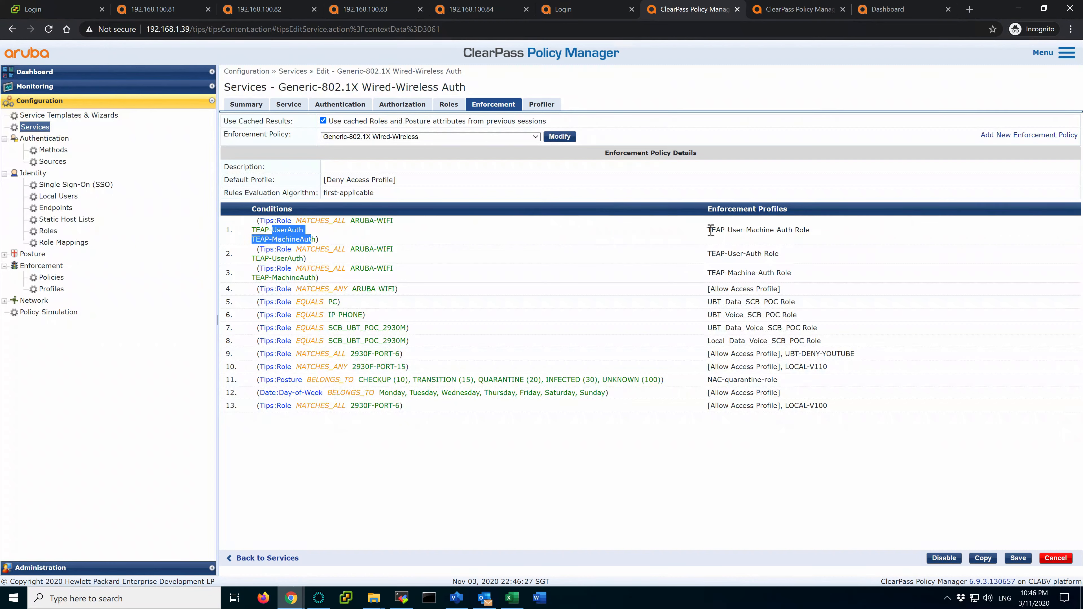
left_click_drag(711, 231, 824, 234)
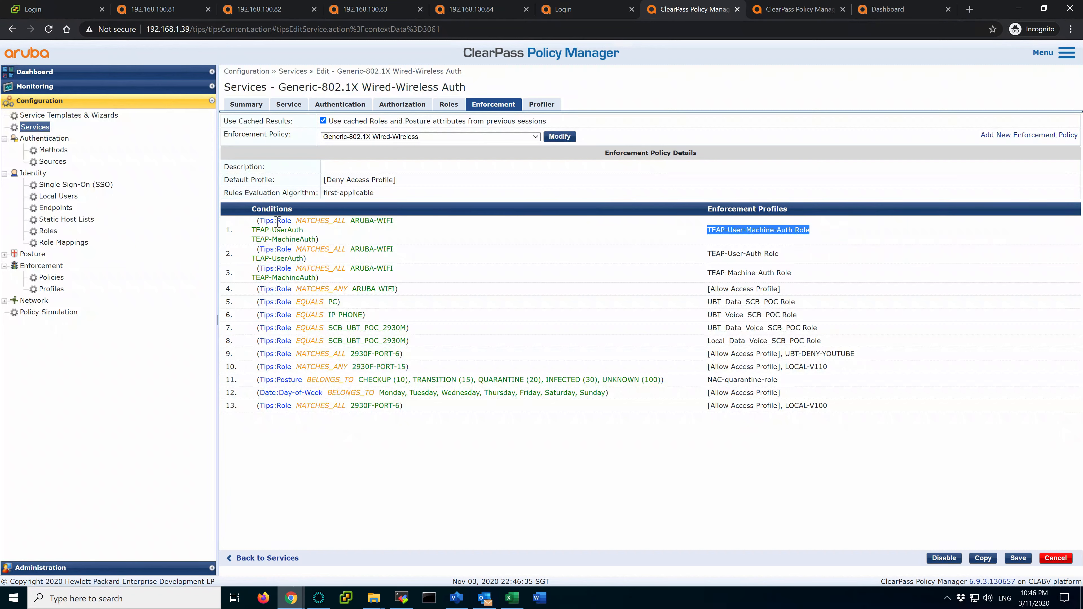
left_click_drag(353, 220, 389, 221)
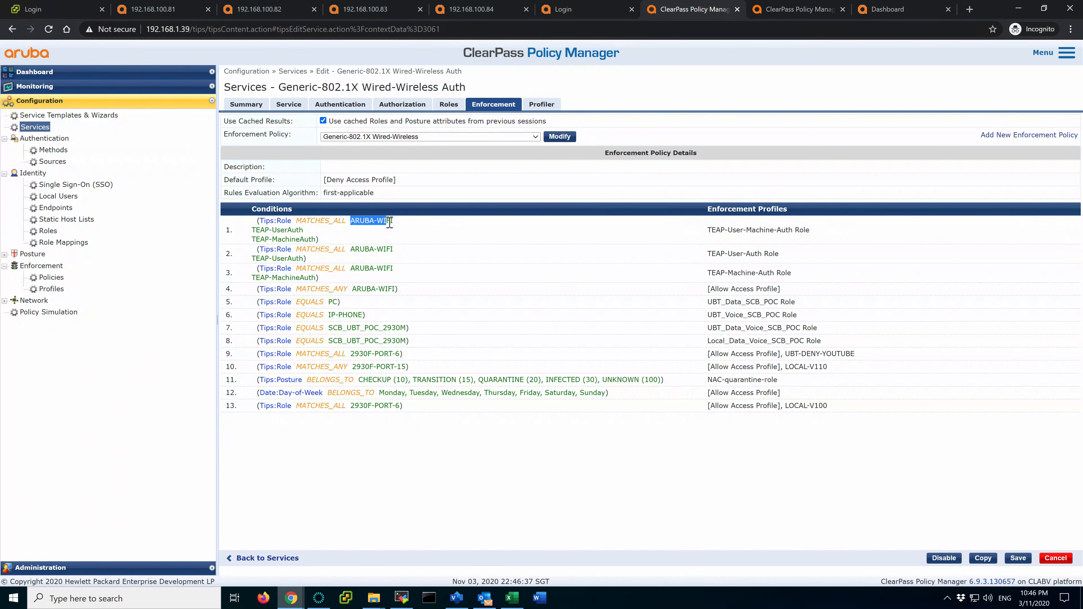
left_click(395, 227)
left_click(446, 106)
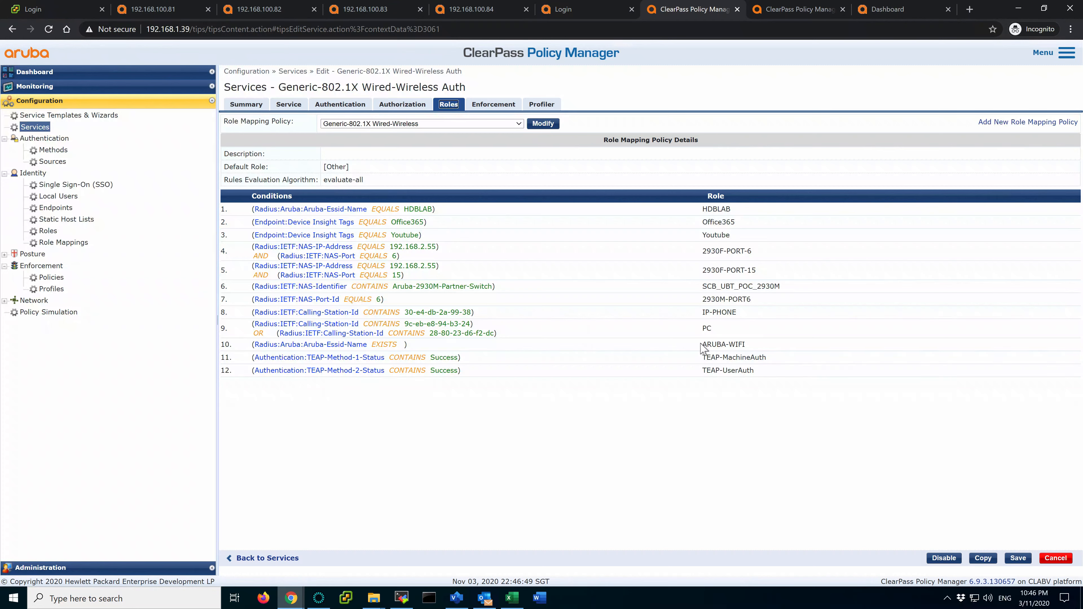
Note ARUBA-WIFI in role mapping rule 10, then examine enforcement rule 1's three-part condition
left_click_drag(703, 345, 762, 344)
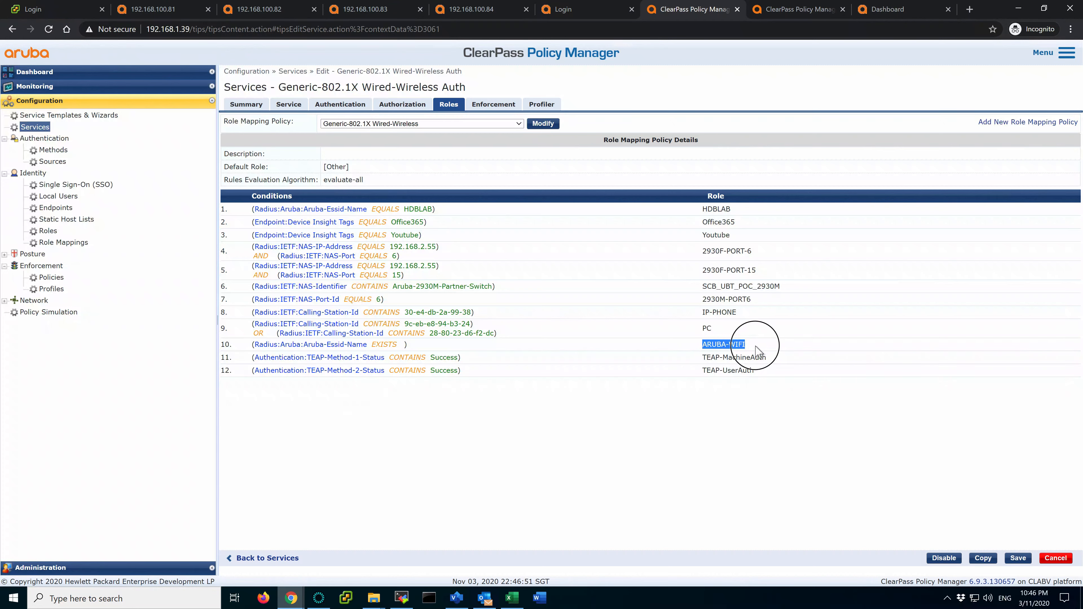
left_click(493, 104)
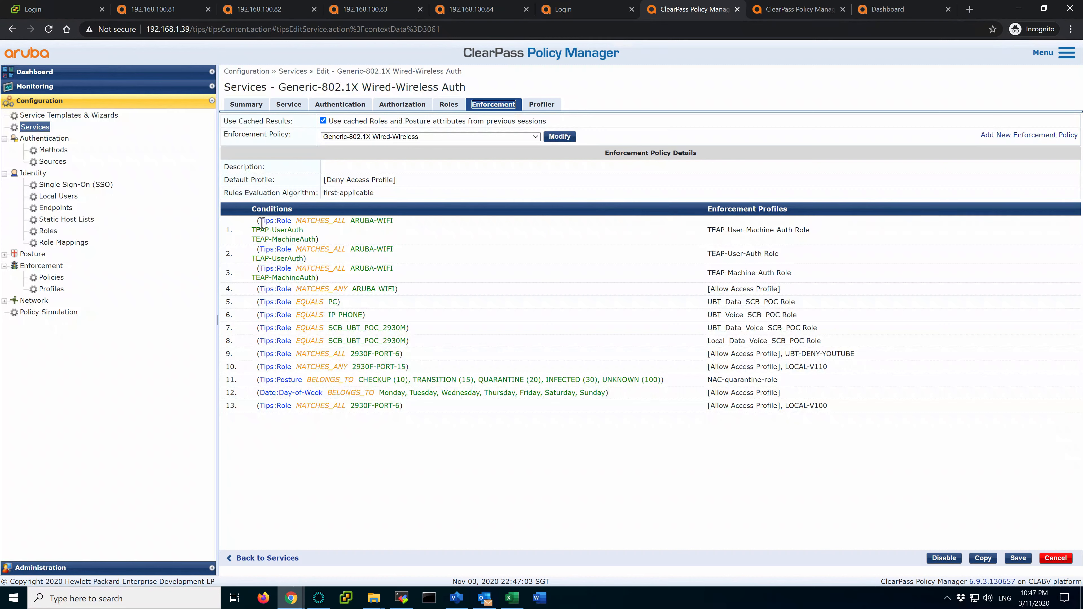
left_click_drag(258, 223, 339, 240)
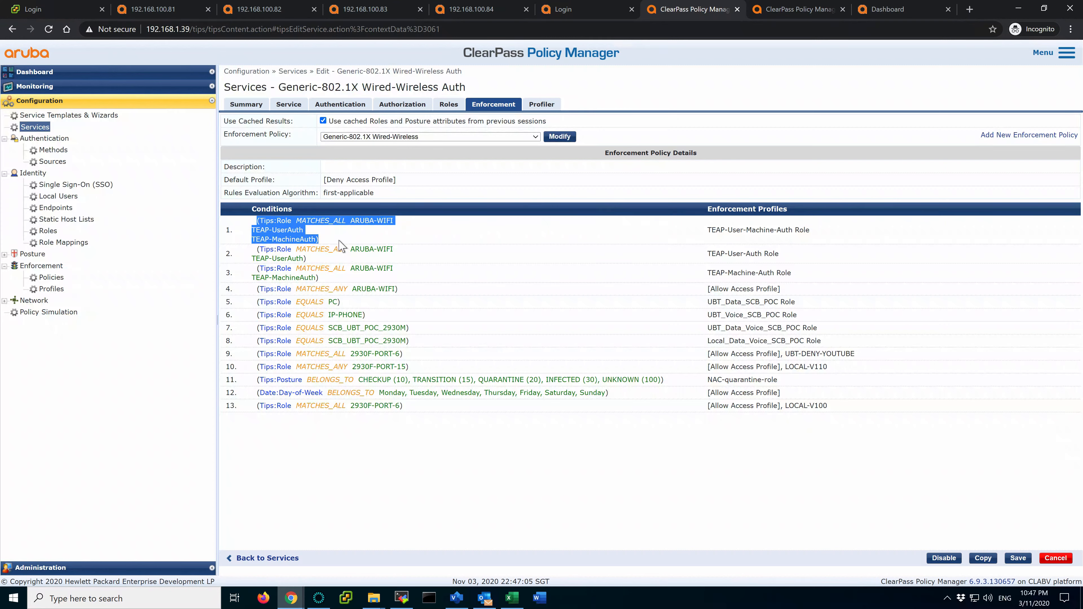
left_click(332, 241)
Review rule 2 (TEAP-UserAuth → TEAP-User-Auth Role) and rule 3 (→ TEAP-Machine-Auth Role)
left_click_drag(257, 249, 399, 255)
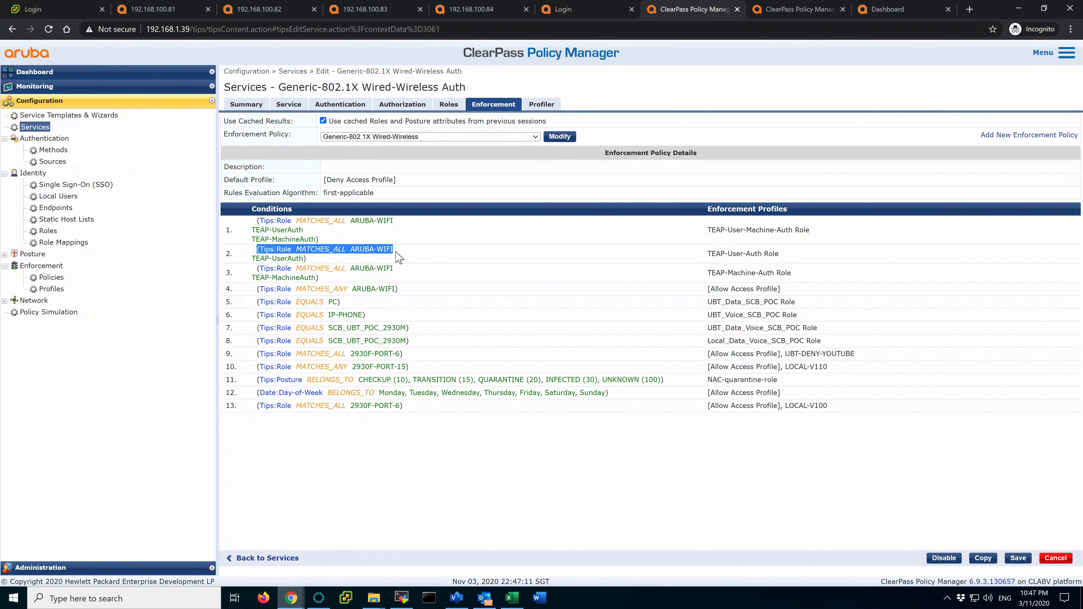
left_click(254, 259)
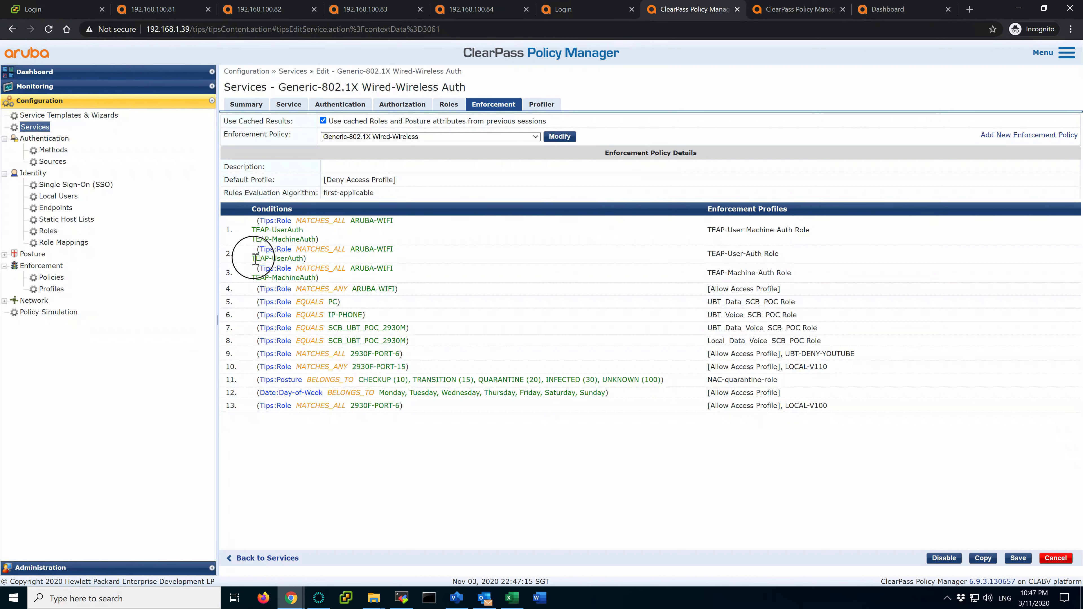
left_click_drag(255, 259, 304, 259)
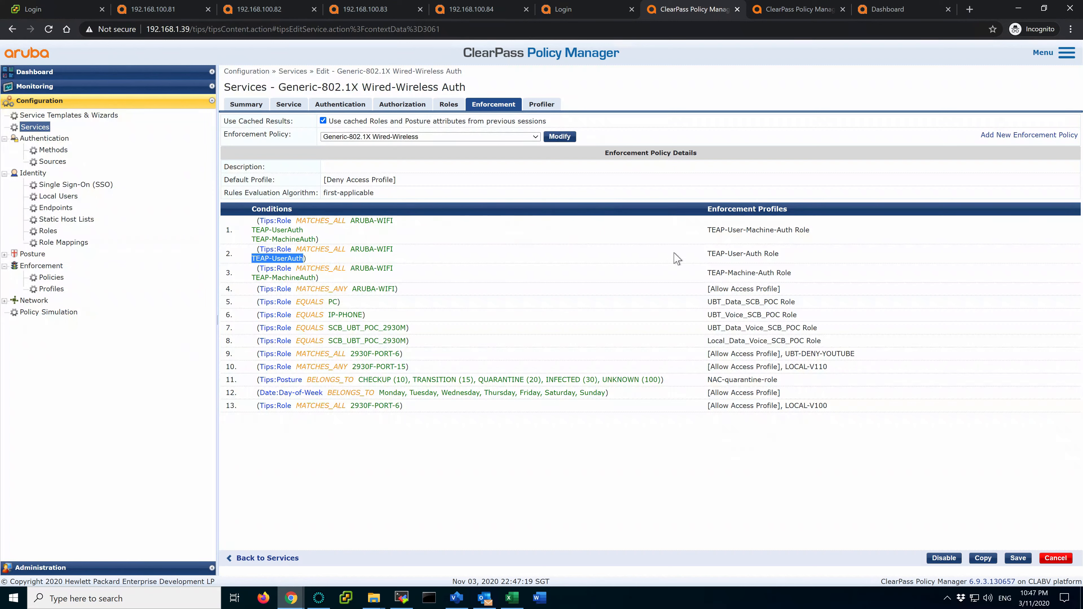
left_click_drag(706, 254, 776, 254)
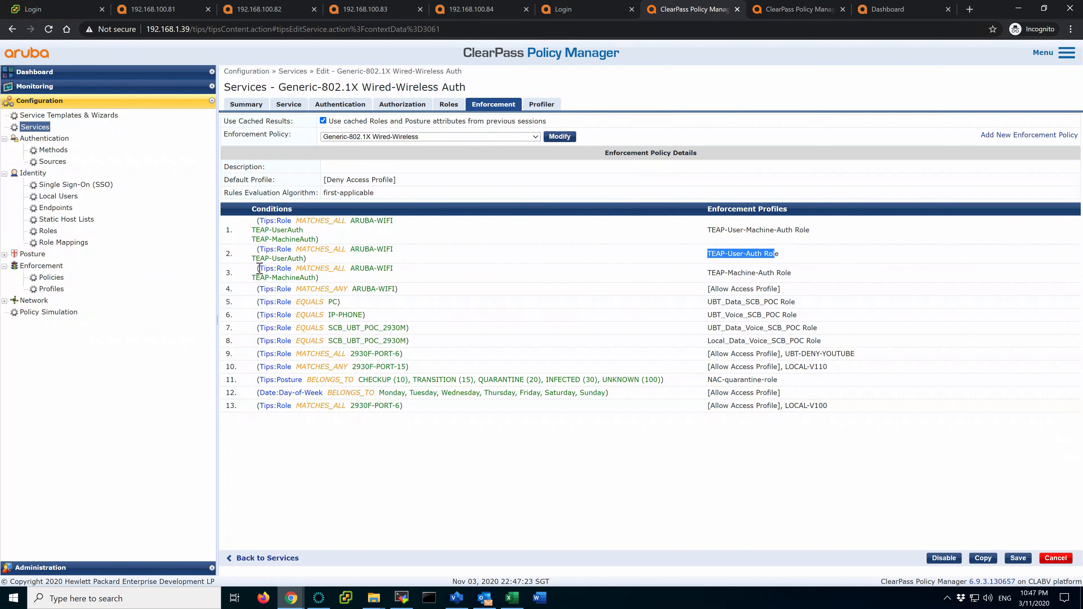
left_click_drag(259, 268, 318, 277)
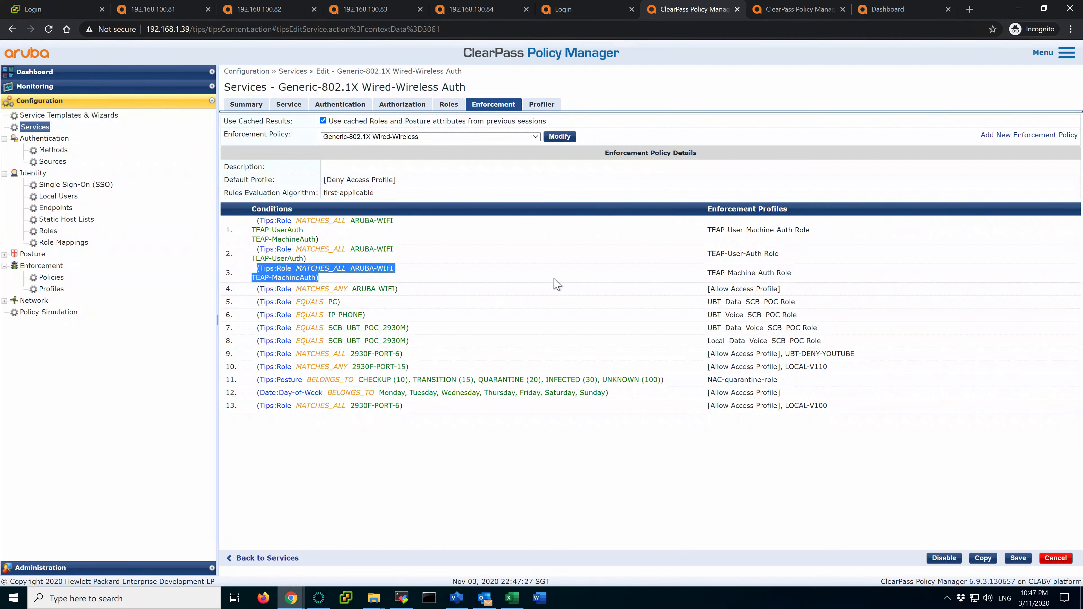
left_click_drag(708, 274, 819, 283)
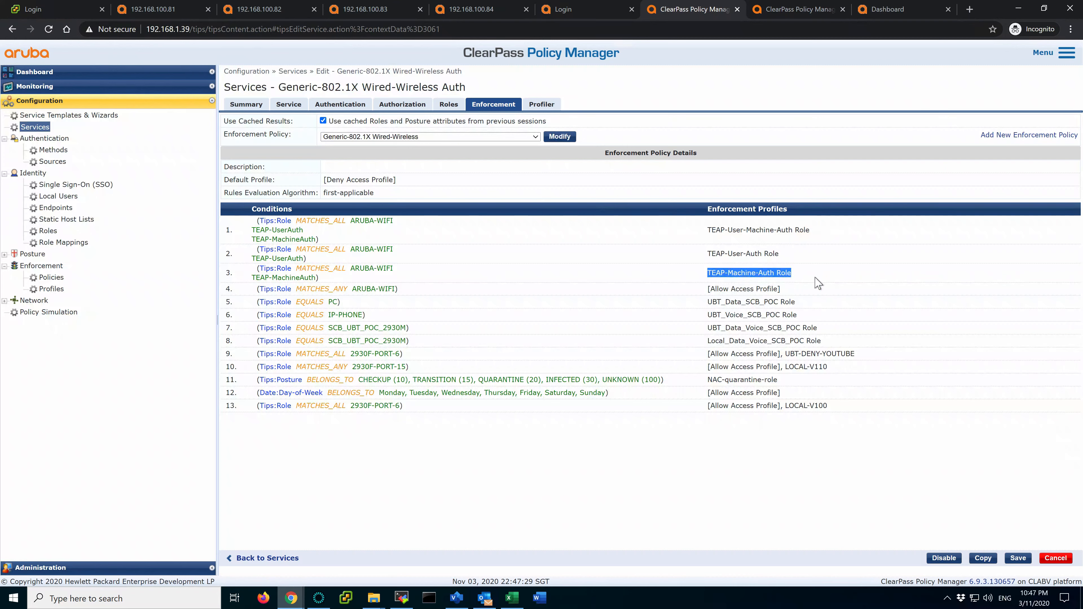
left_click(775, 273)
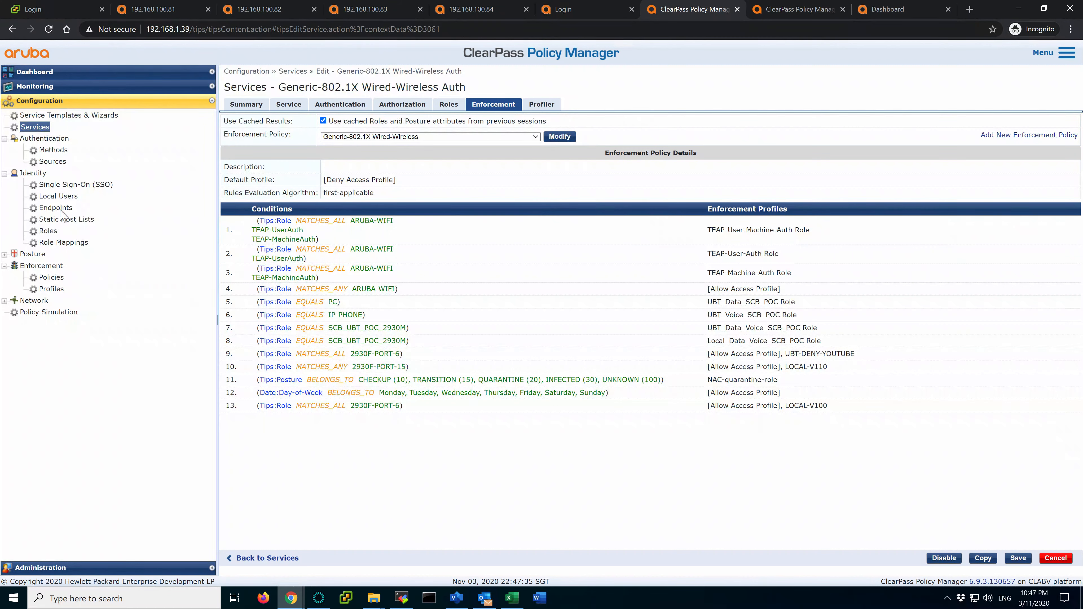
Filter enforcement profiles by TEAP and open the TEAP-User-Machine-Auth Role profile
left_click(52, 289)
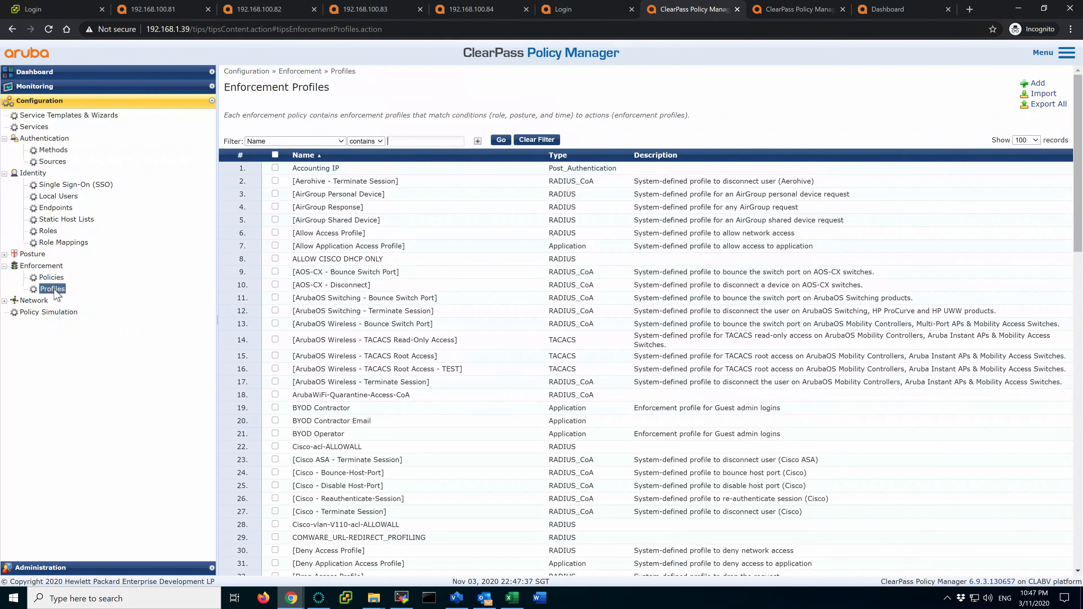
left_click(426, 141)
key("Return")
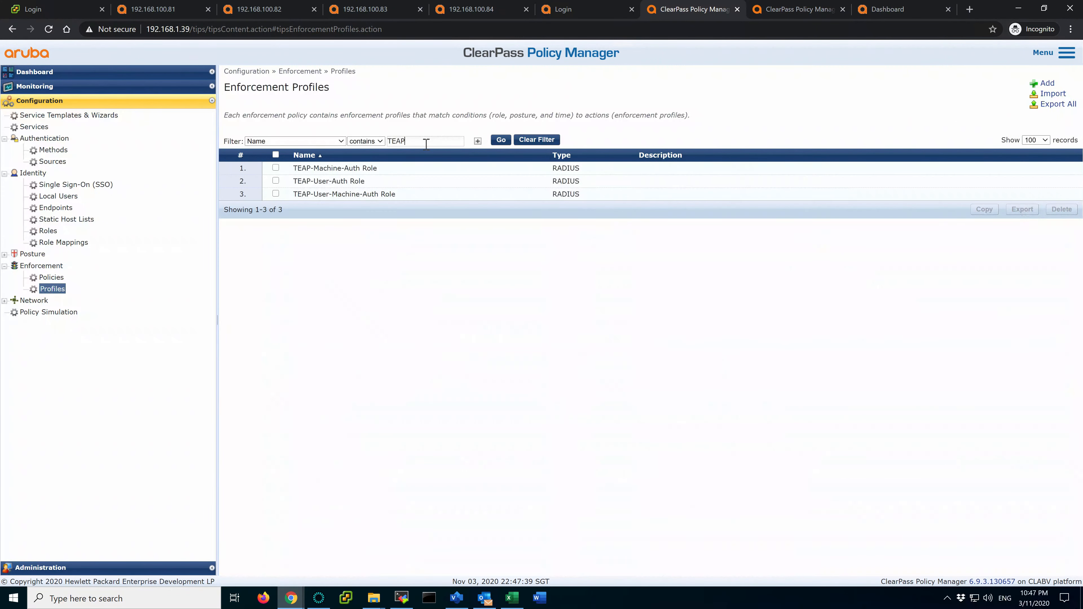
left_click(345, 194)
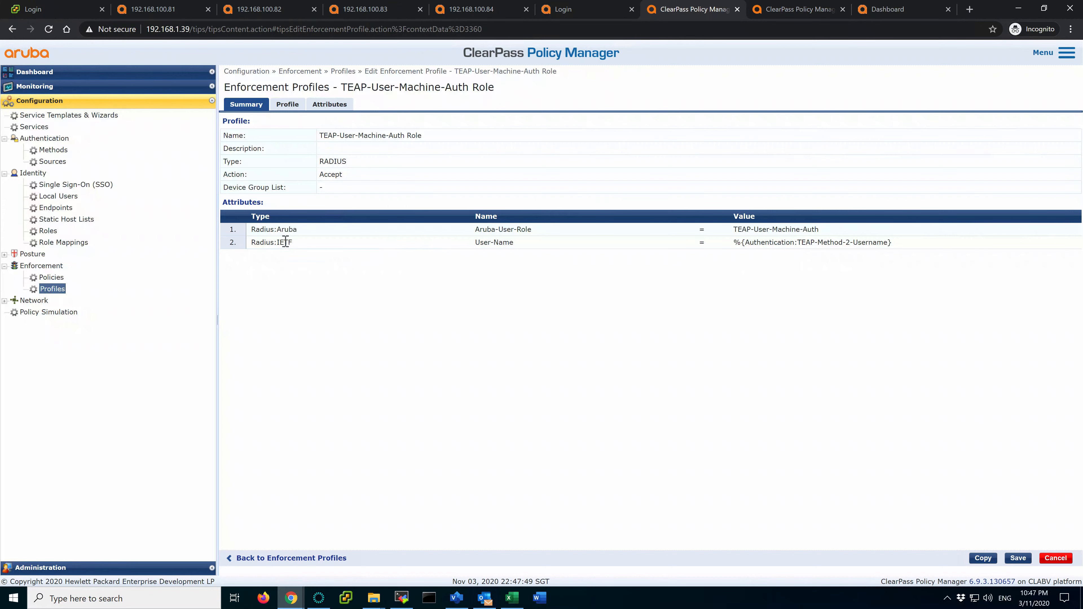
Review the profile's TEAP-User-Machine-Auth role value and User-Name attribute, then view Mobility Master's clients
left_click_drag(738, 231, 821, 232)
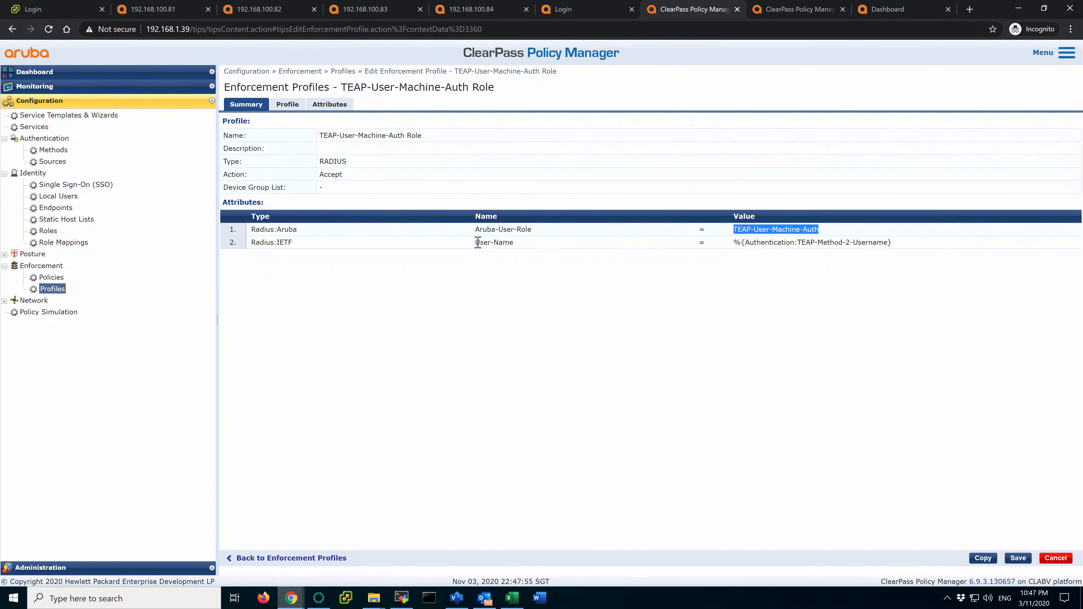
left_click_drag(478, 242, 515, 245)
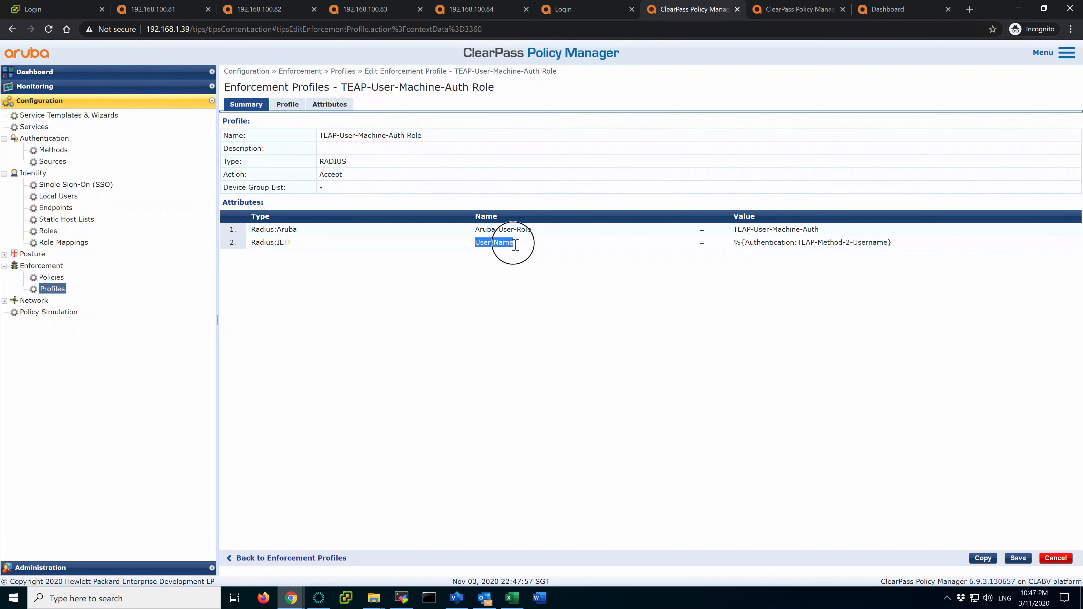
left_click(515, 245)
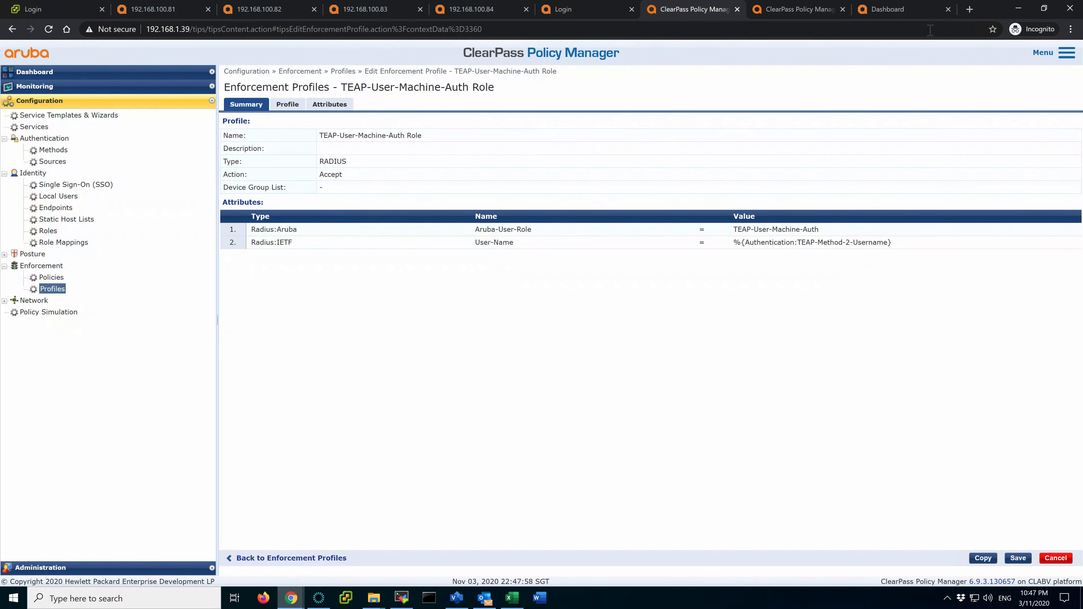
left_click(907, 12)
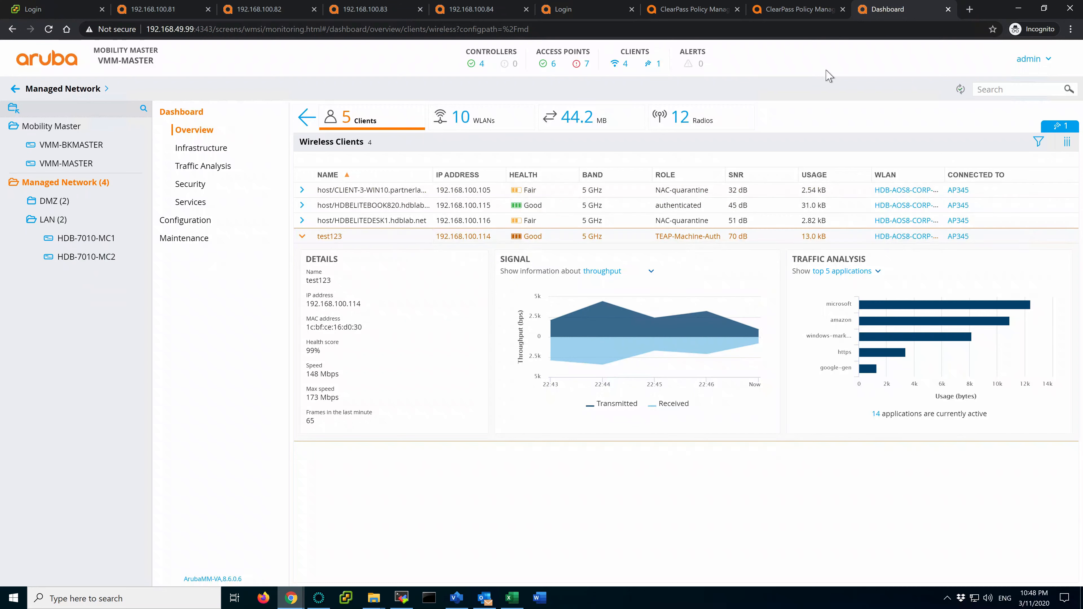
Confirm the test client's TEAP-Machine-Auth role, then revisit the profile's Radius:IETF attributes in ClearPass
left_click(811, 17)
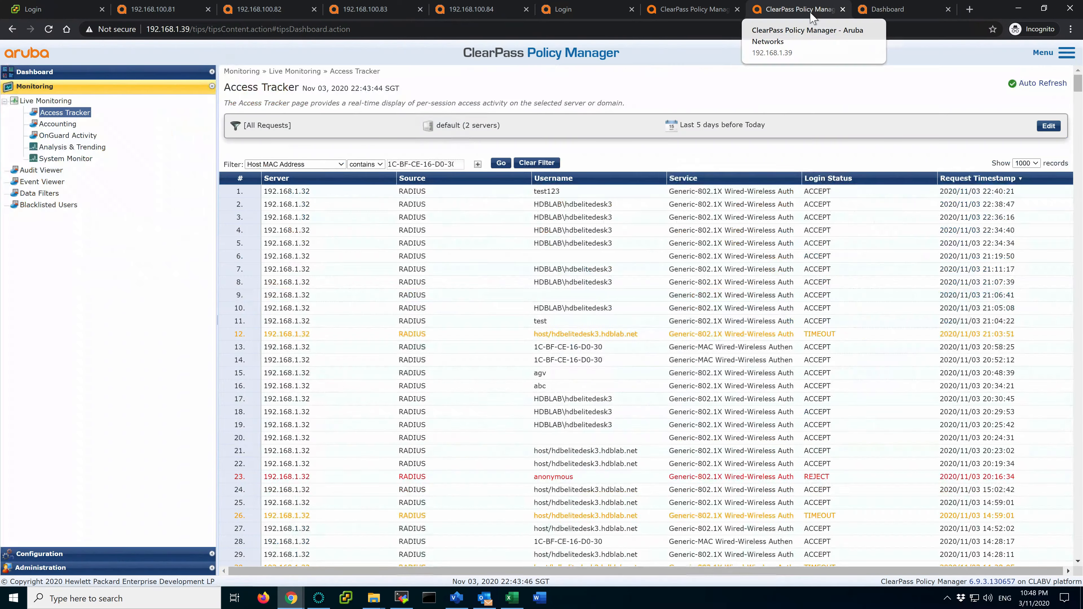
left_click(893, 14)
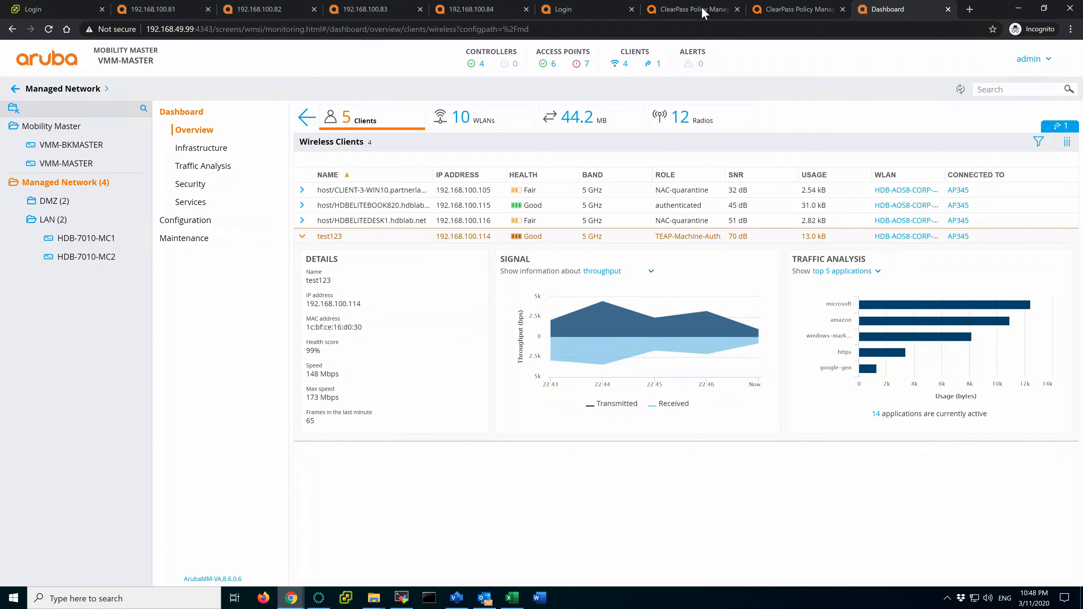
left_click(702, 13)
left_click_drag(251, 243, 297, 248)
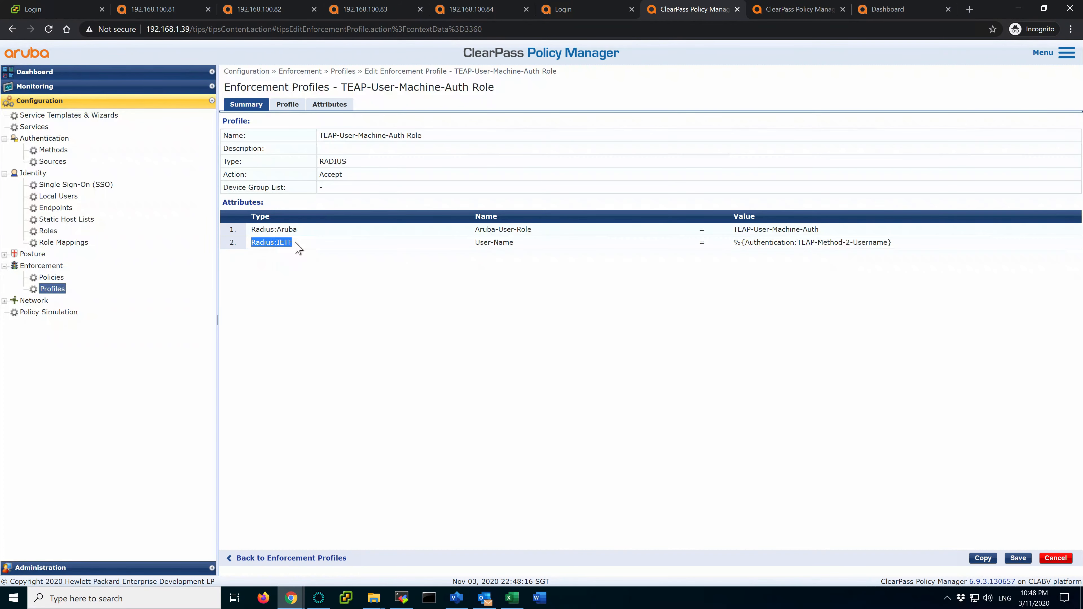
Open the TEAP-Machine-Auth enforcement profile and highlight its TEAP-Machine-Auth role value
left_click(50, 290)
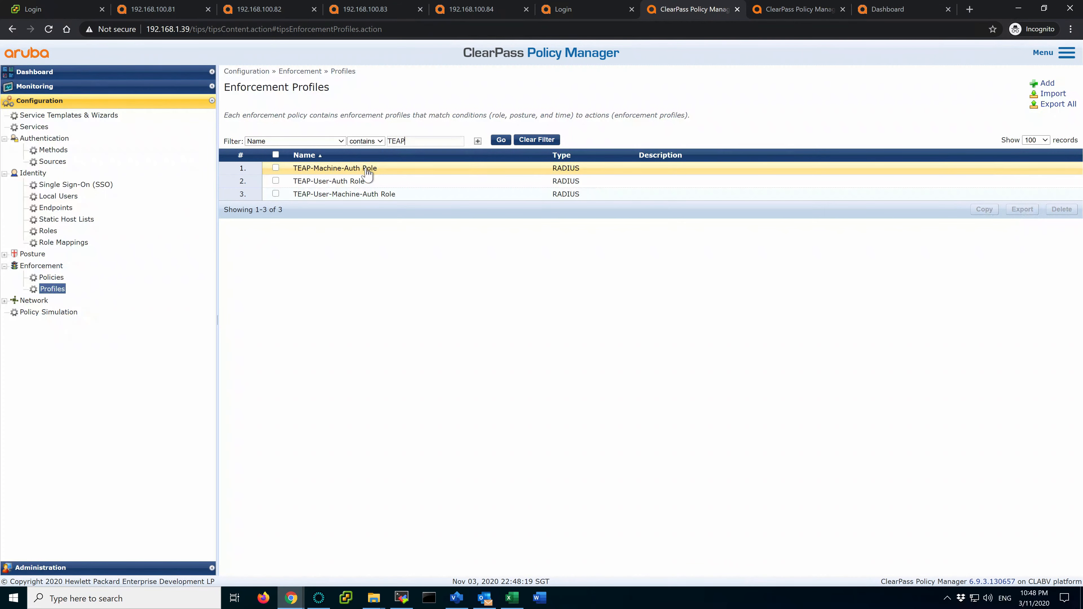
left_click(367, 169)
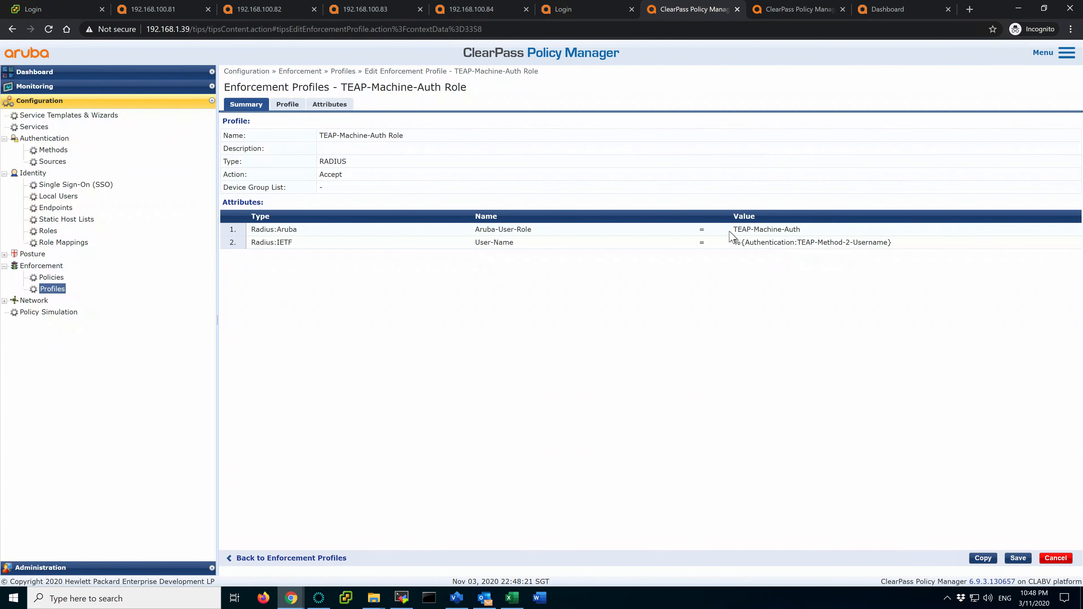
left_click_drag(730, 232, 819, 234)
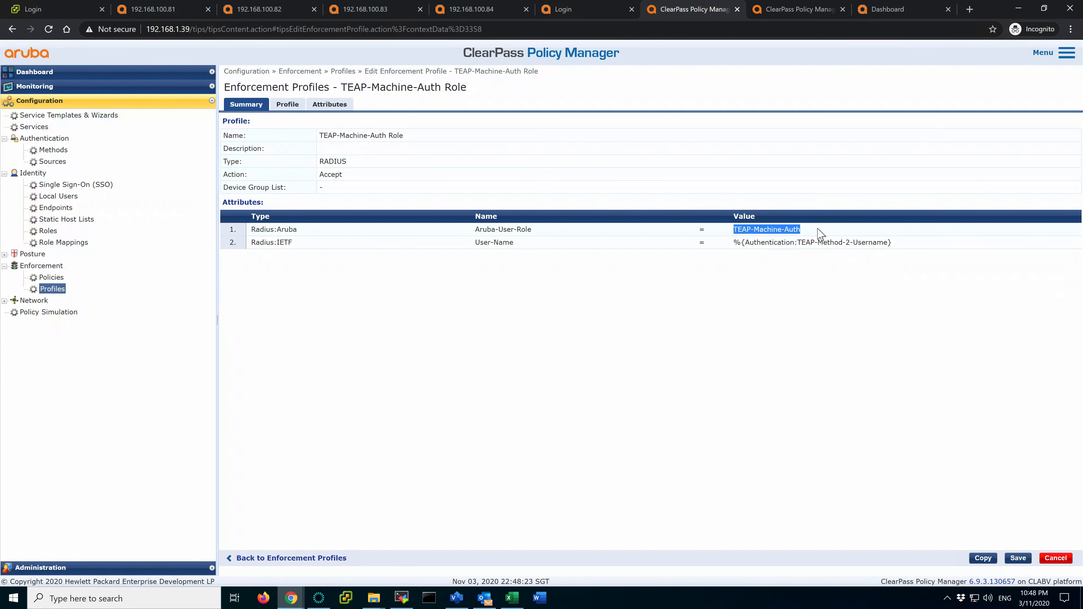
Open the TEAP-User-Auth enforcement profile and highlight its TEAP-User-Auth role value
left_click(56, 290)
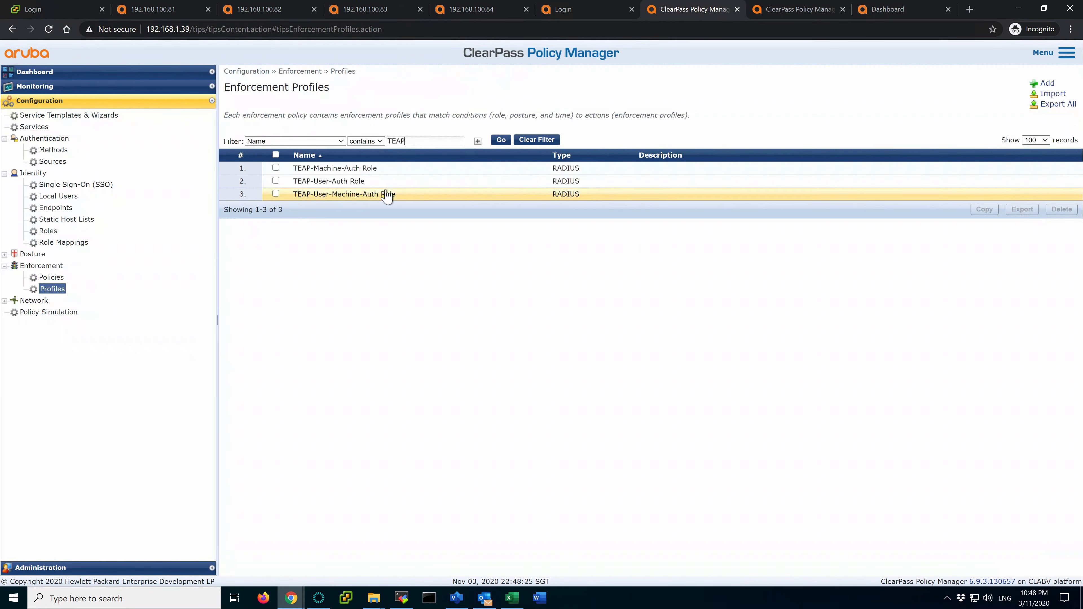
left_click(362, 184)
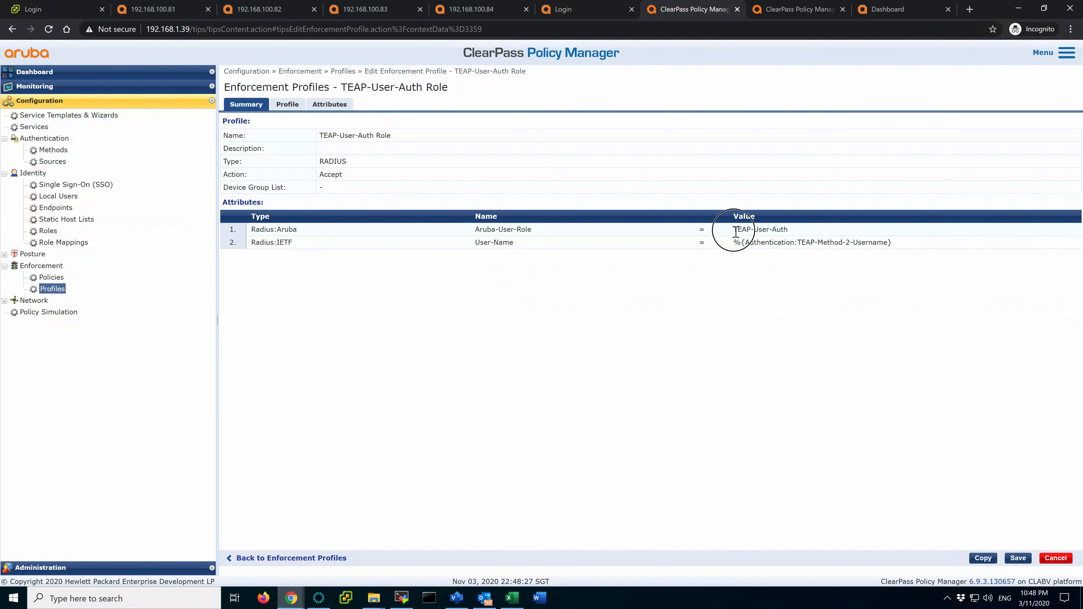
left_click_drag(731, 233, 788, 232)
left_click(788, 231)
left_click(734, 229)
Filter Identity > Roles by 'TE' to list the TEAP roles, then go to Services
left_click(46, 230)
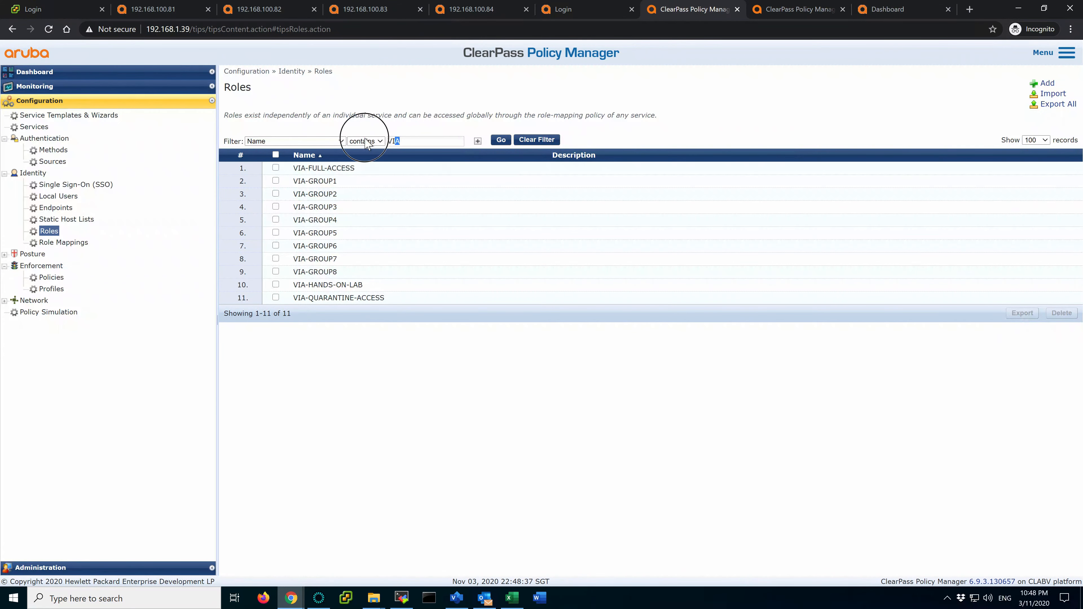
type("TEAP")
key("Return")
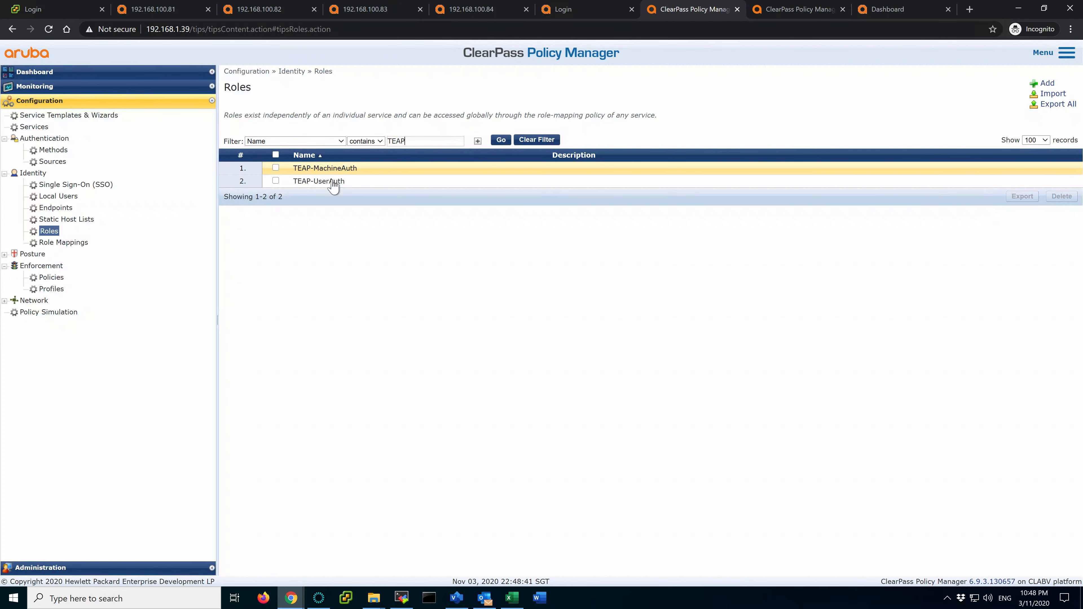
left_click(35, 127)
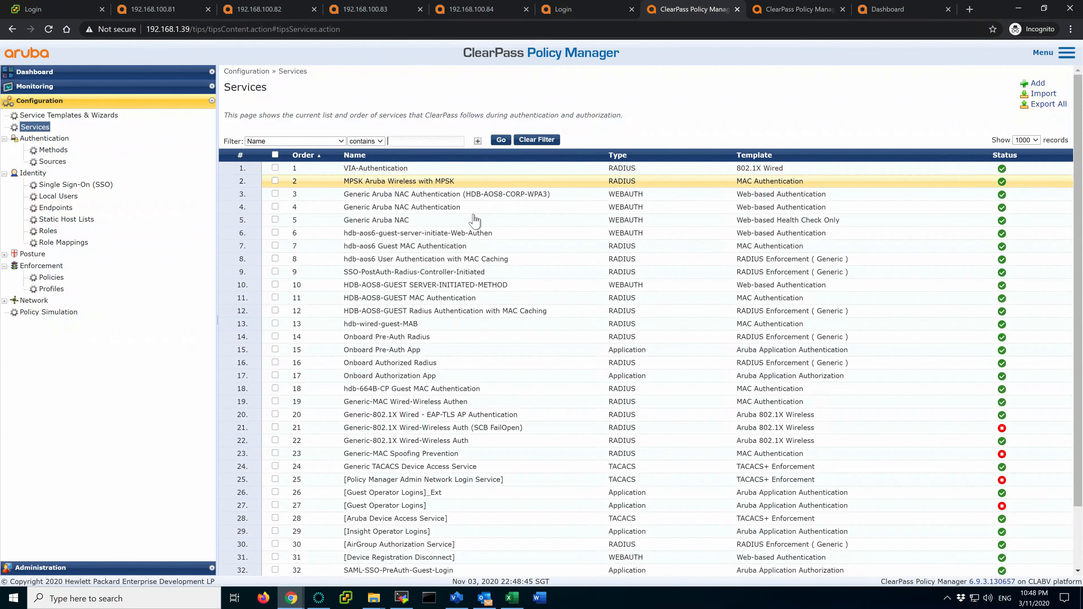
Show the Generic-802.1X Wired-Wireless Auth service's Roles tab, highlighting the TEAP-UserAuth and TEAP-MachineAuth mappings
left_click(456, 441)
left_click(448, 104)
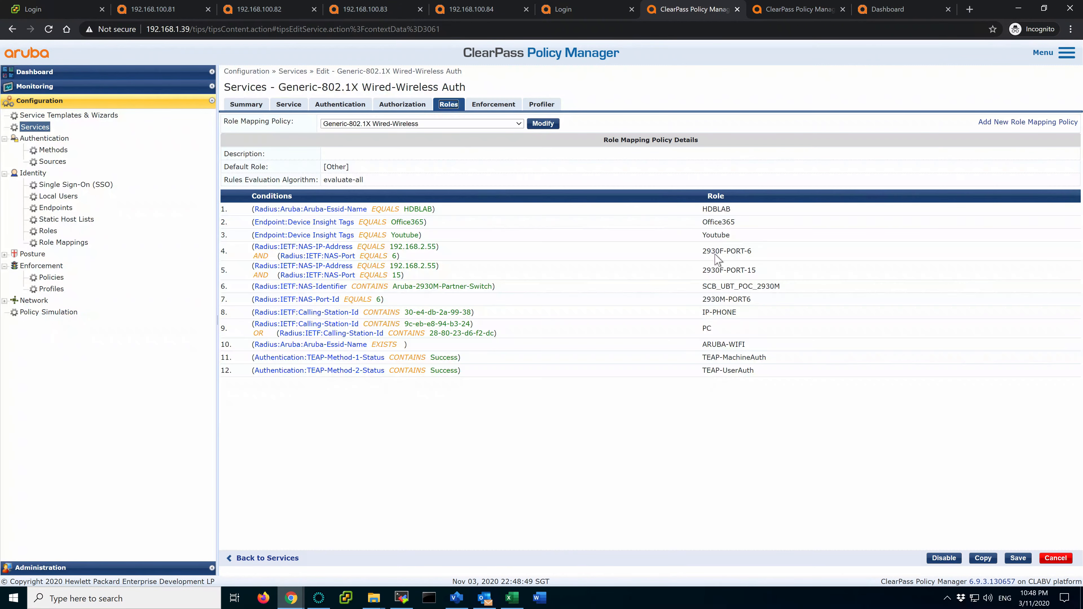
left_click_drag(761, 370, 712, 360)
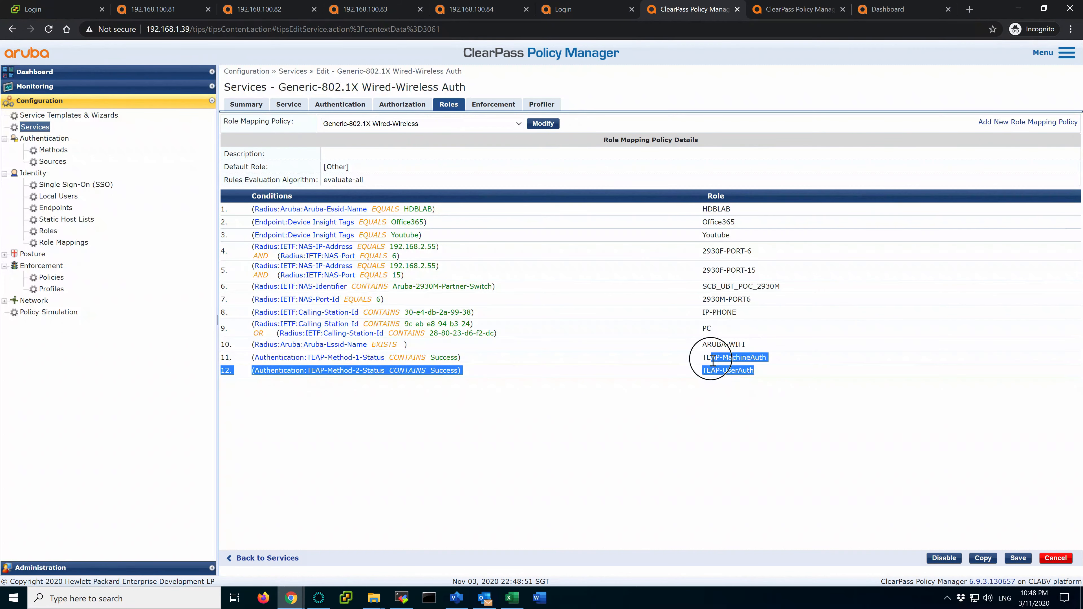
left_click(713, 361)
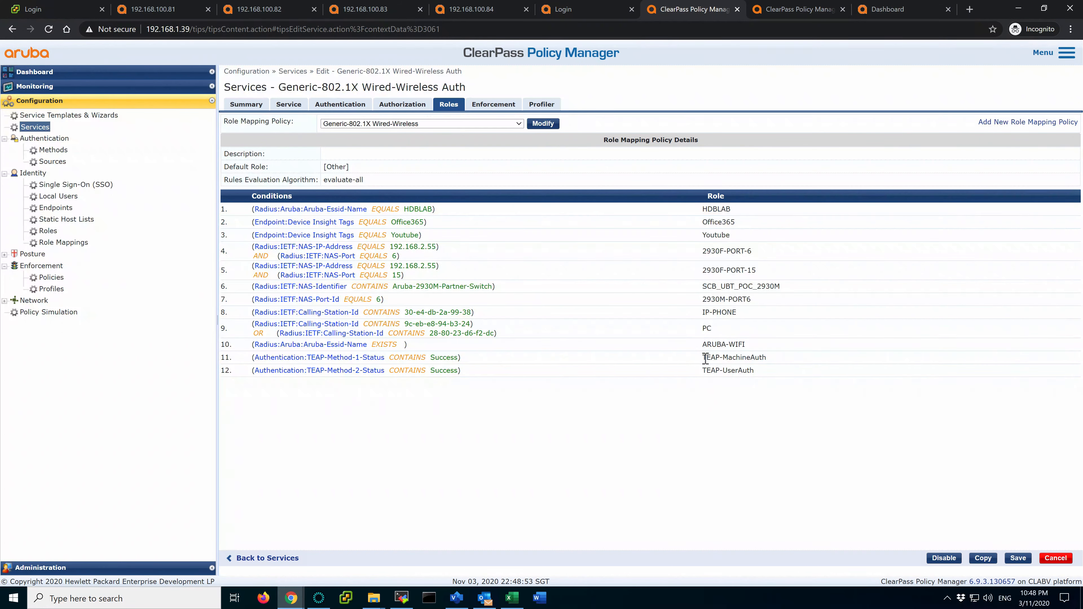
left_click_drag(706, 358, 768, 378)
After viewing the service's enforcement details, open Wi-Fi 3's advanced 802.1X security settings
left_click(491, 105)
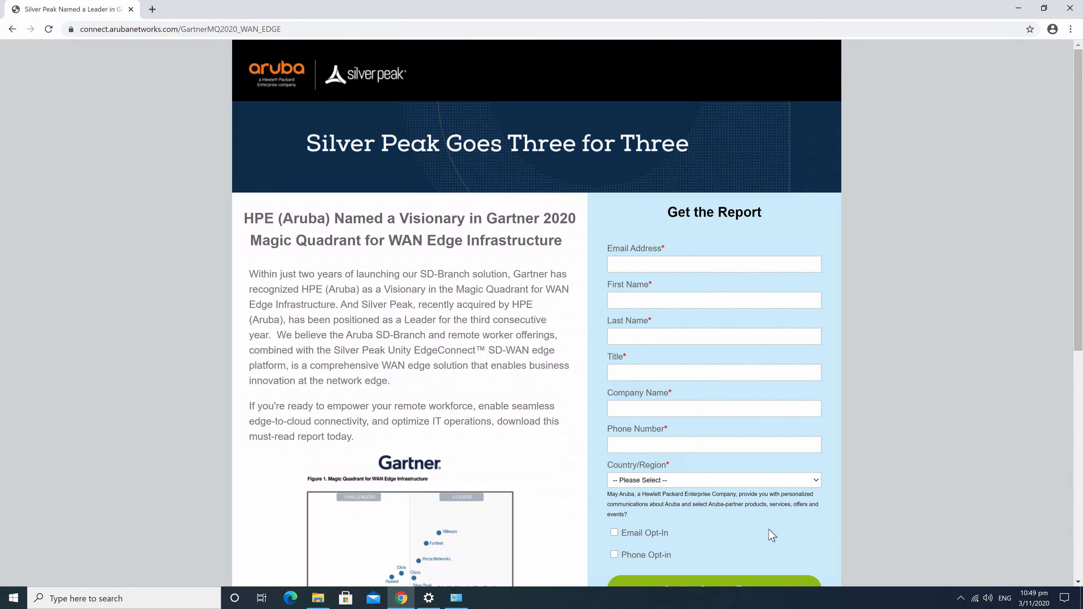
left_click(456, 598)
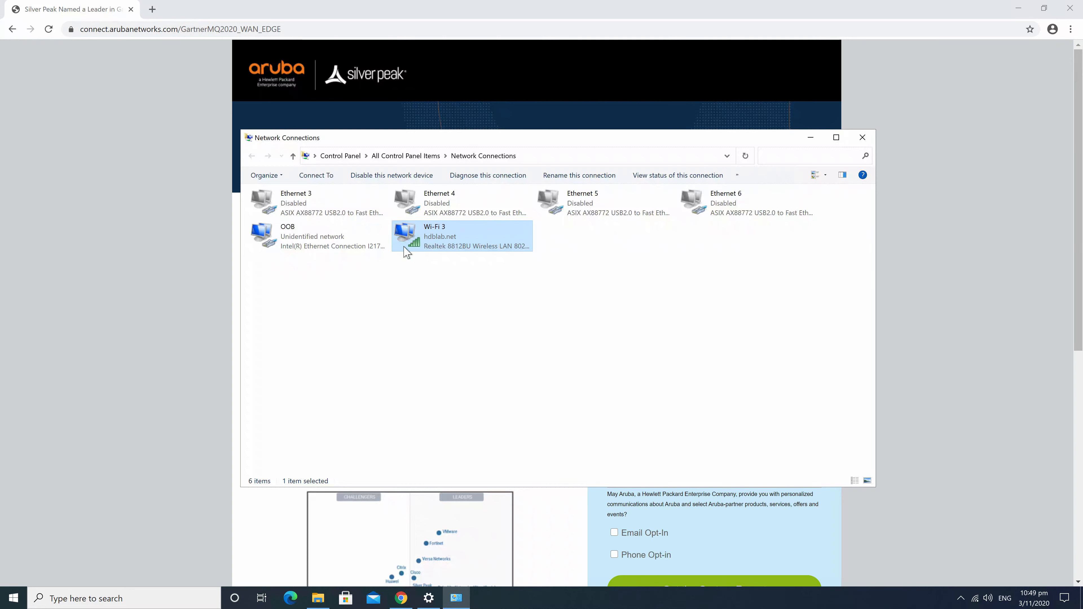
right_click(427, 243)
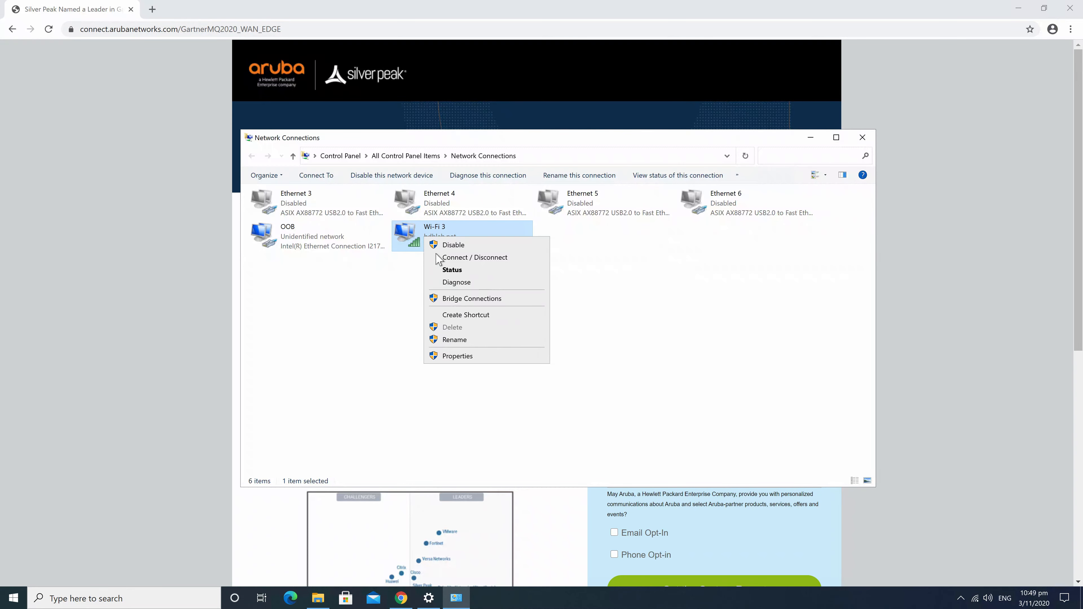
left_click(457, 273)
left_click(559, 316)
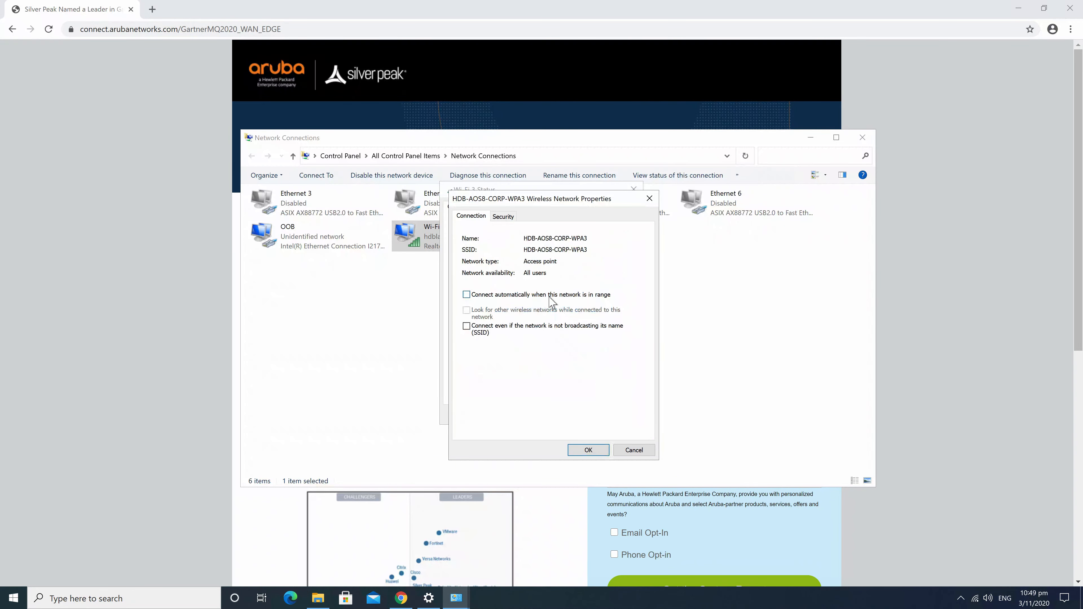
left_click(503, 217)
left_click(510, 390)
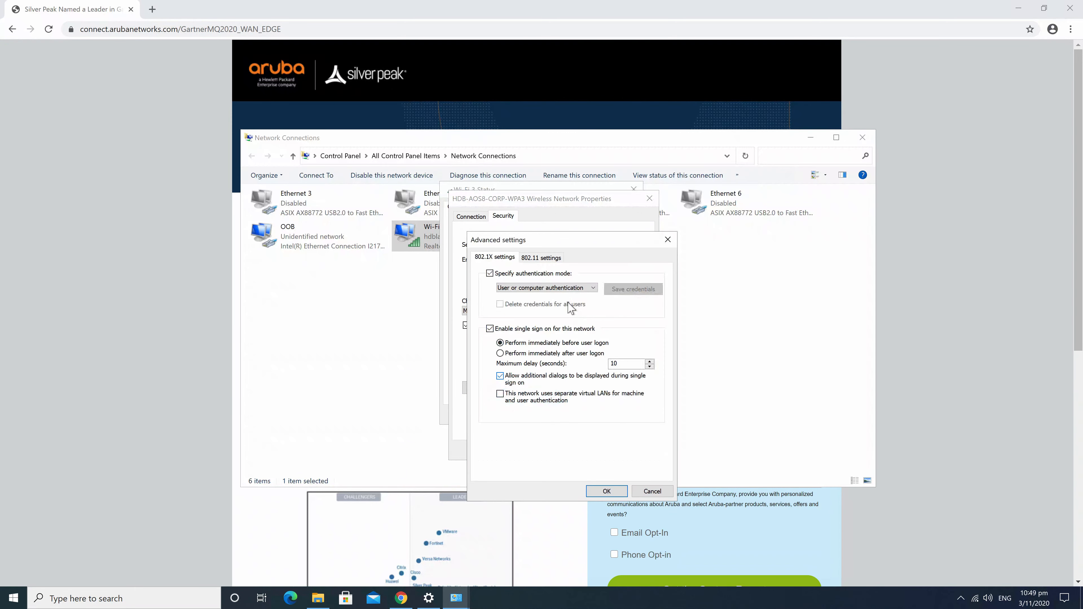
Set the 802.1X authentication mode to User authentication and apply the wireless properties
left_click(535, 291)
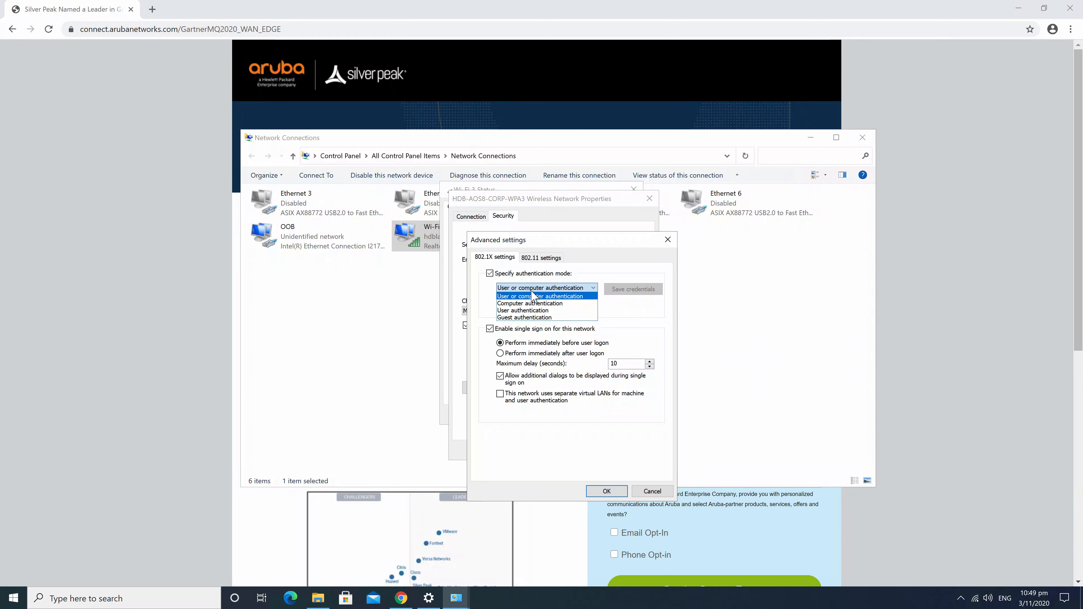
left_click(529, 311)
left_click(607, 491)
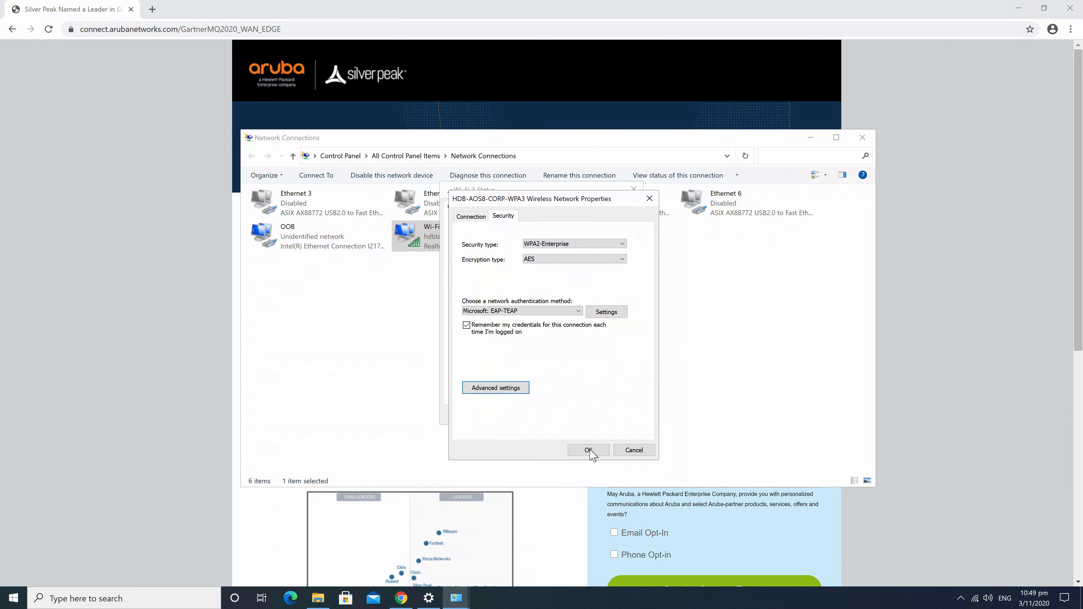
left_click(588, 450)
left_click(622, 420)
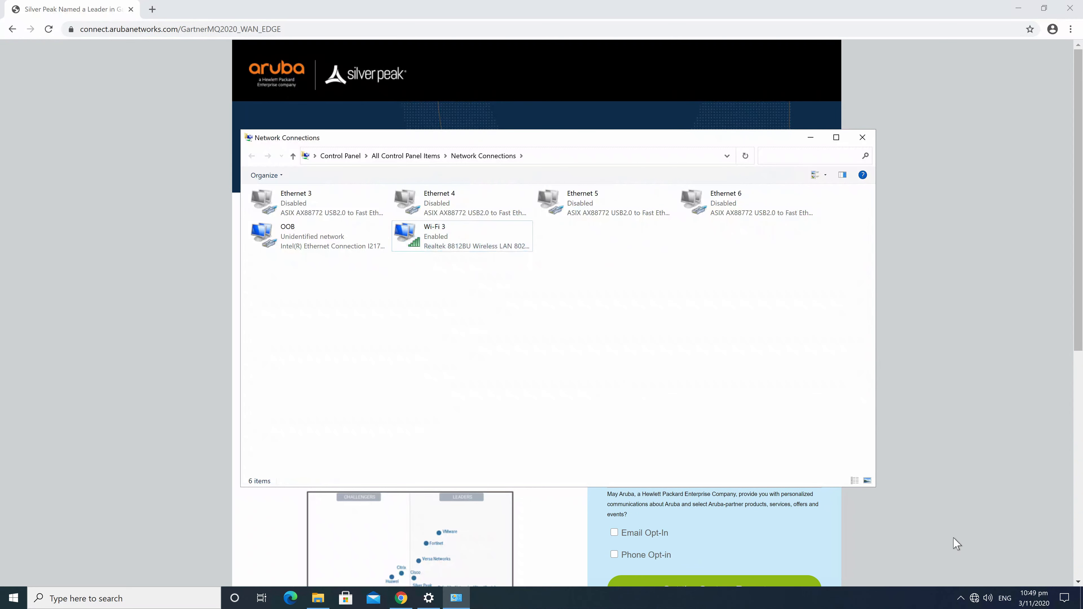
Start connecting to HDB-AOS8-CORP-WPA3 from the Wi-Fi network list
left_click(976, 599)
left_click(977, 320)
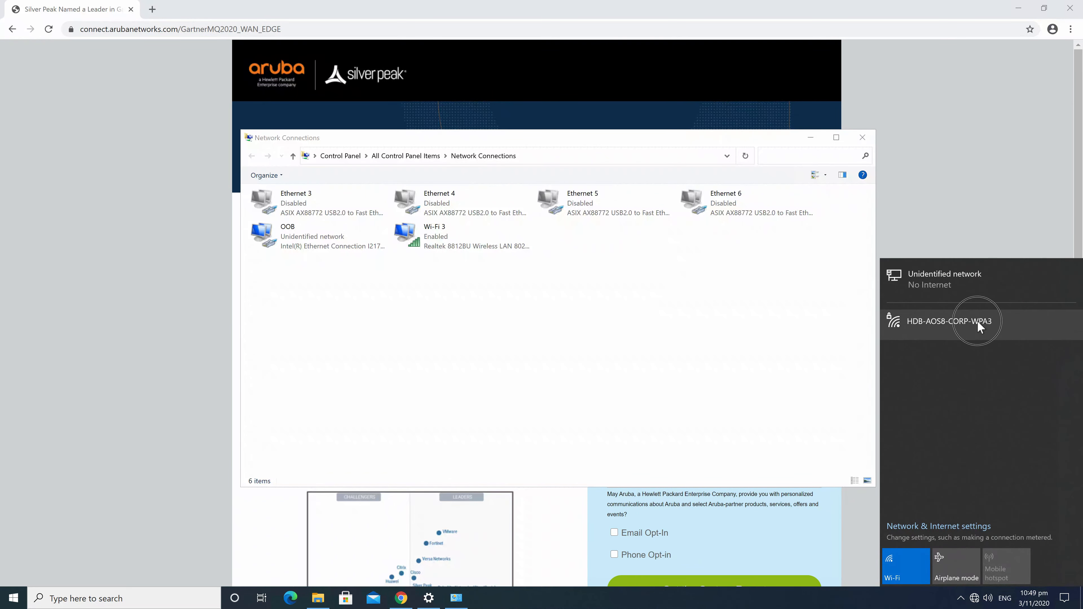
left_click(1050, 372)
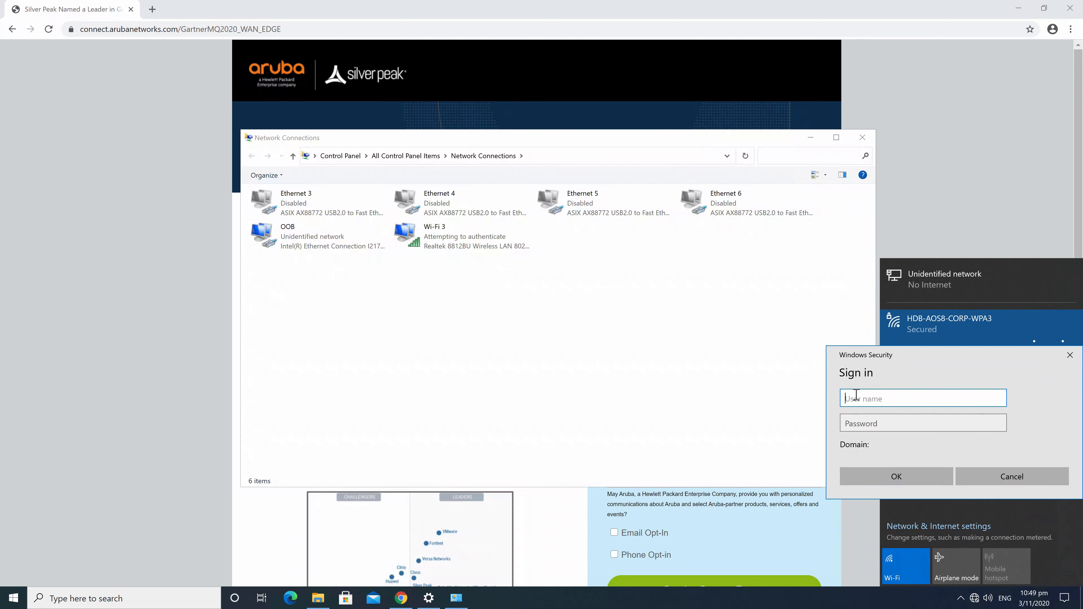
Cancel the sign-in prompt and check Wi-Fi 3's status, connection details and adapter properties
left_click(1027, 476)
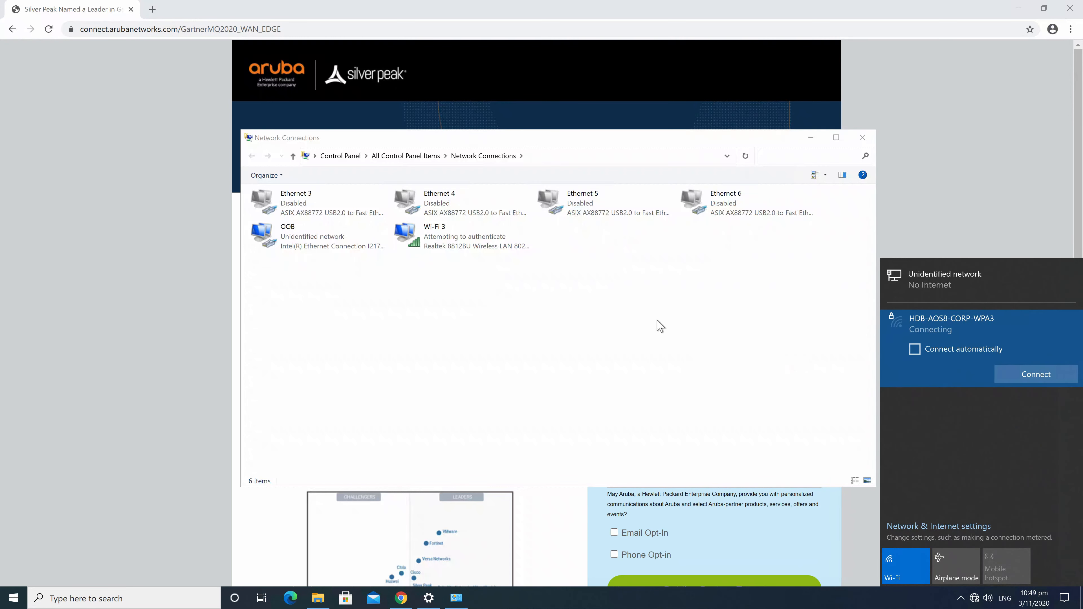
right_click(454, 251)
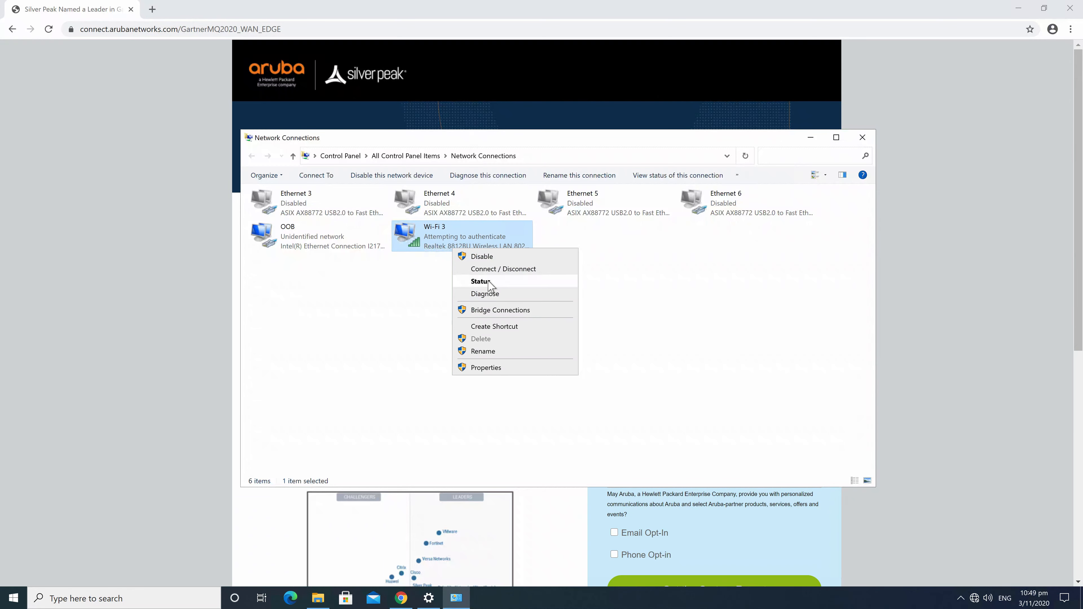
left_click(473, 283)
left_click(490, 317)
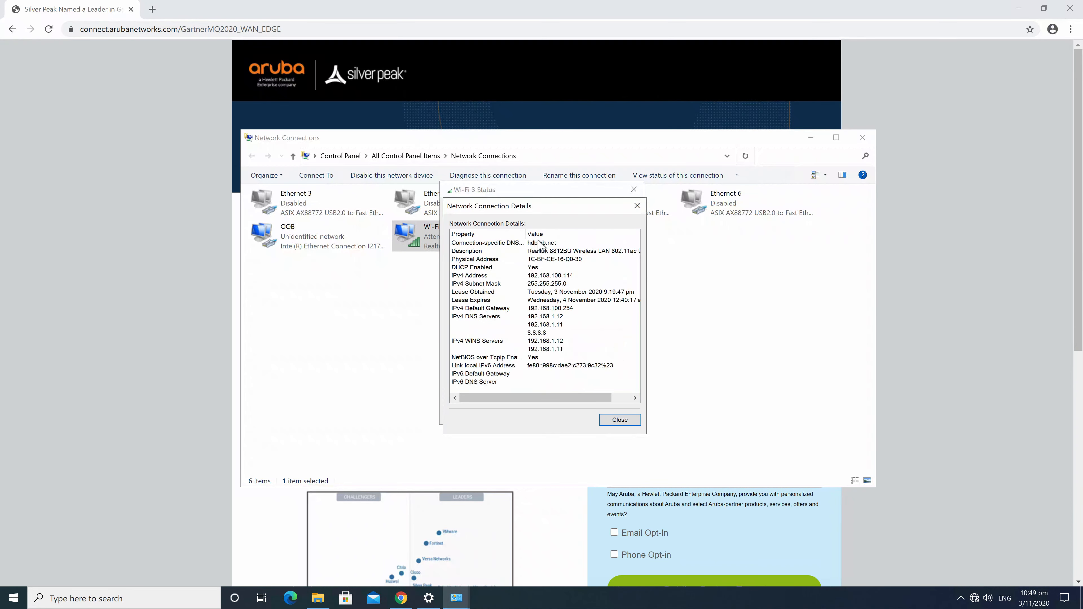
left_click(627, 422)
left_click(475, 388)
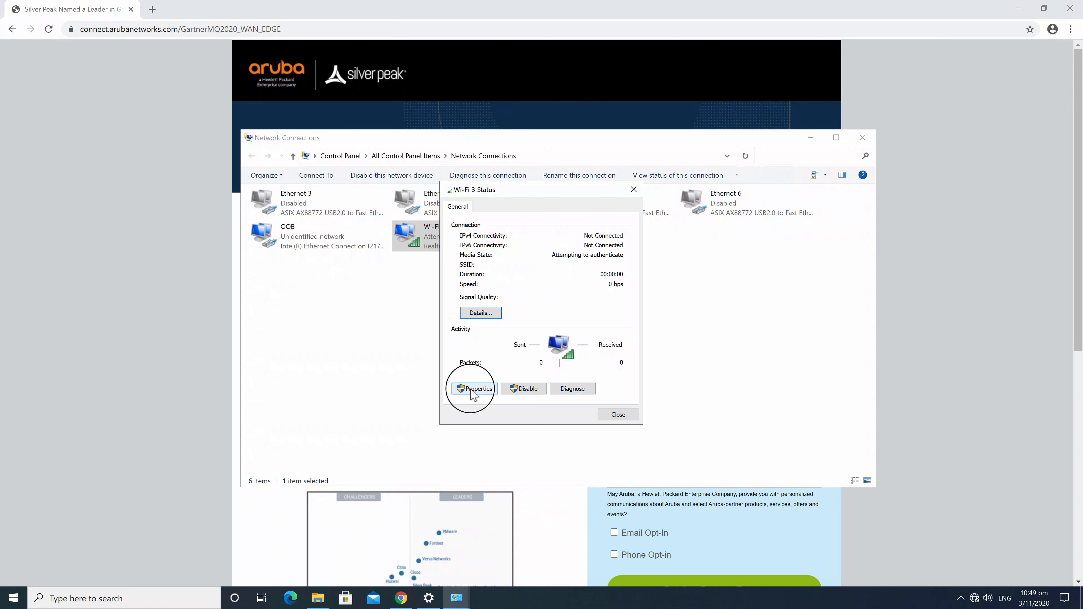
left_click(644, 199)
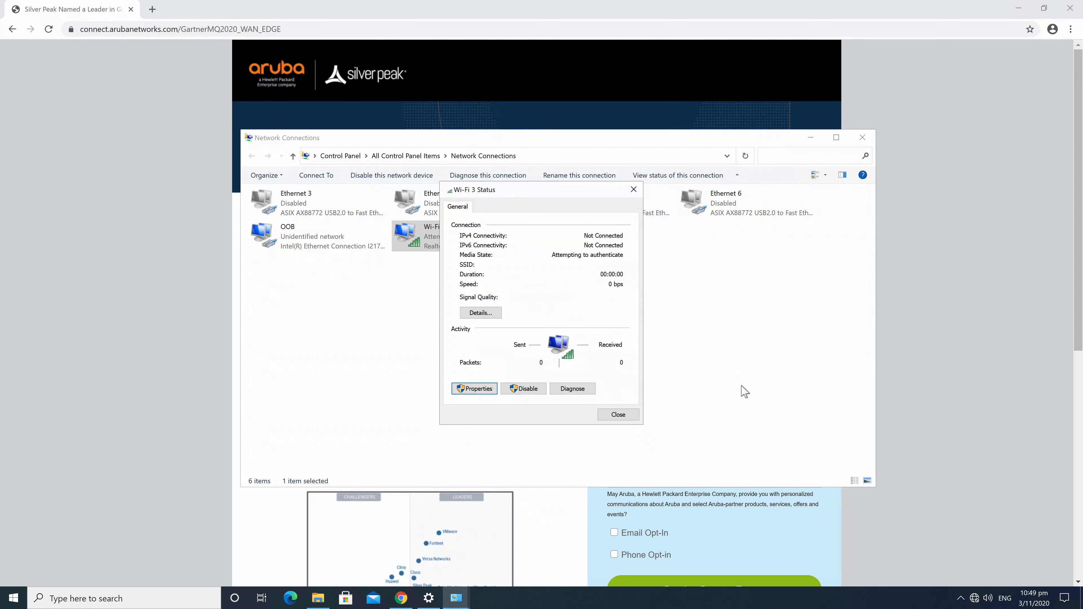
Connect to HDB-AOS8-CORP-WPA3 automatically, sign in with the user name and password, then close Status
left_click(976, 599)
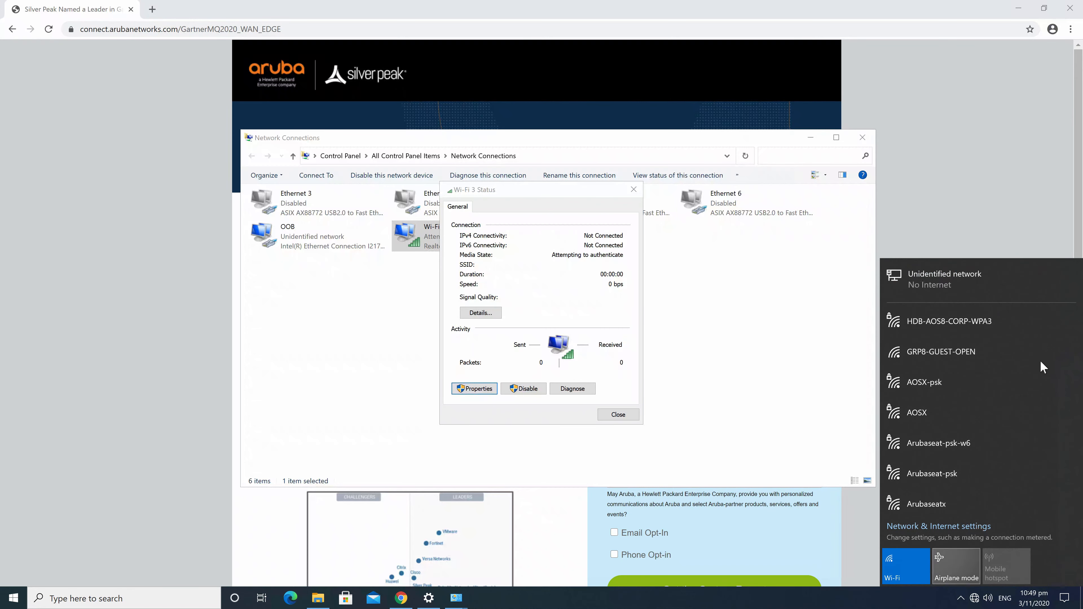
left_click(973, 332)
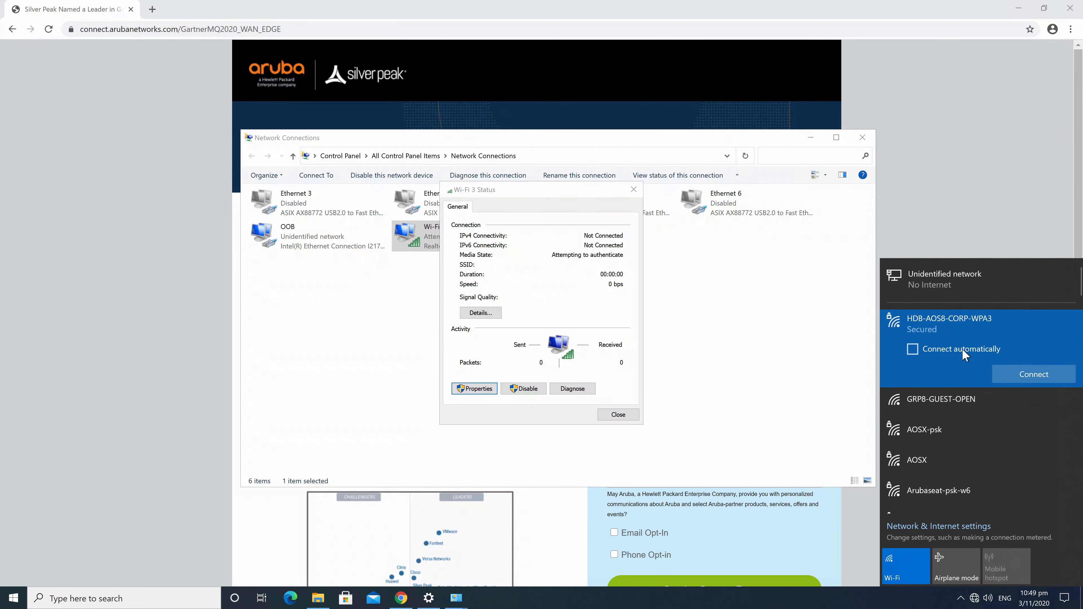
left_click(963, 353)
left_click(1034, 375)
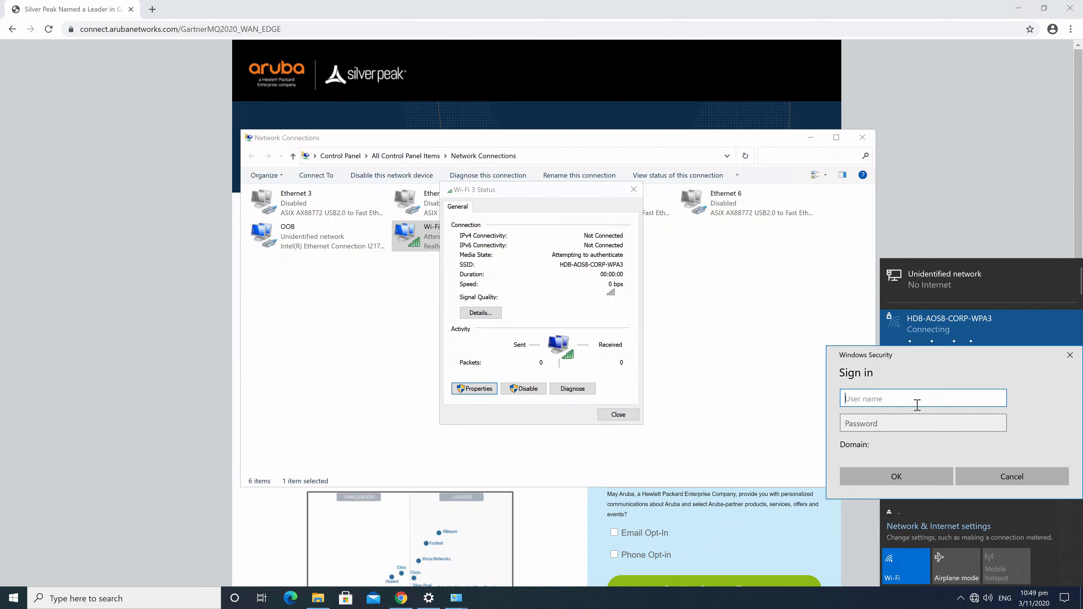
type("te")
left_click(895, 420)
type("••••")
left_click(897, 477)
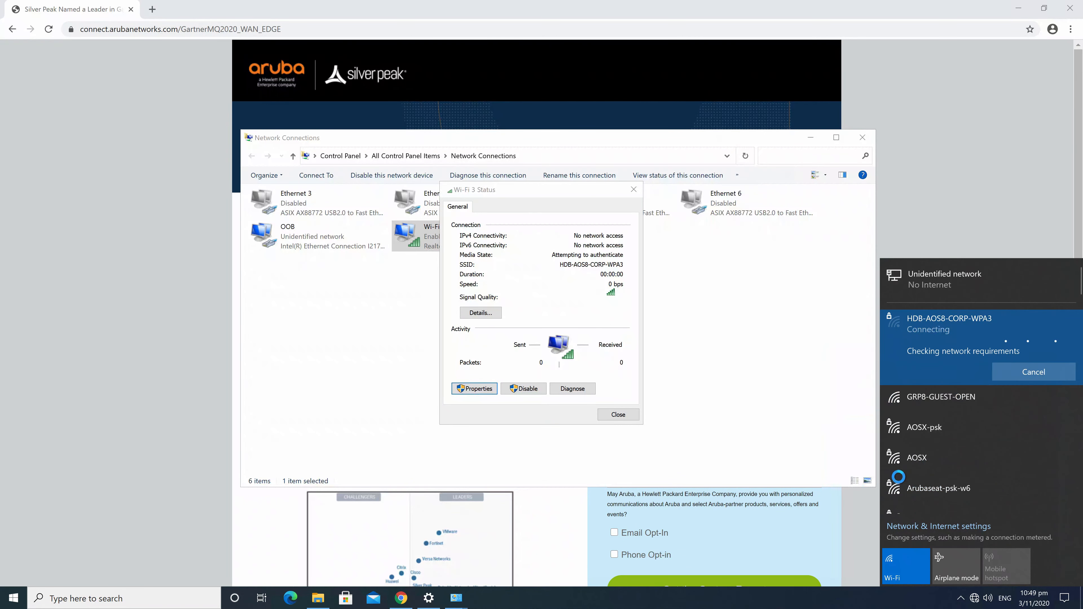
left_click(596, 414)
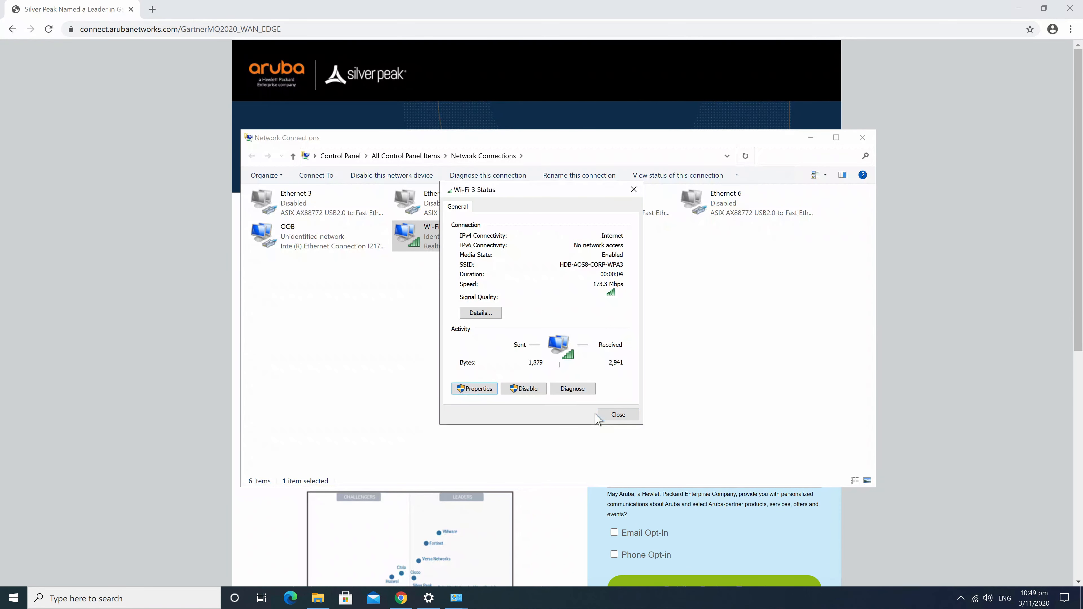
left_click(613, 417)
Reconfirm Wi-Fi 3's EAP-TEAP settings with the MSCHAPv2 secondary method and apply the wireless properties
right_click(430, 237)
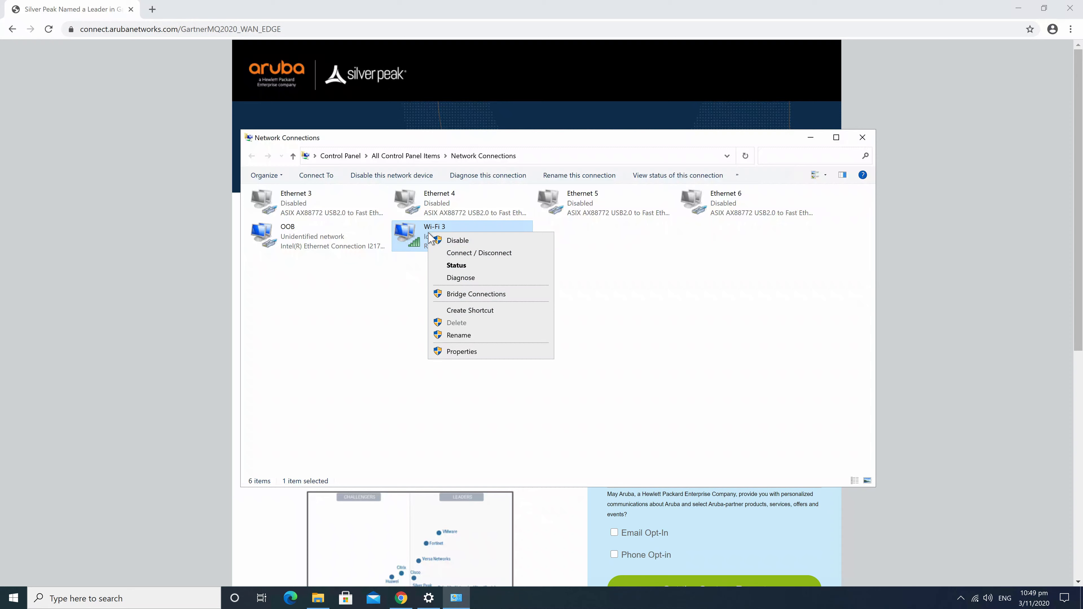
left_click(448, 266)
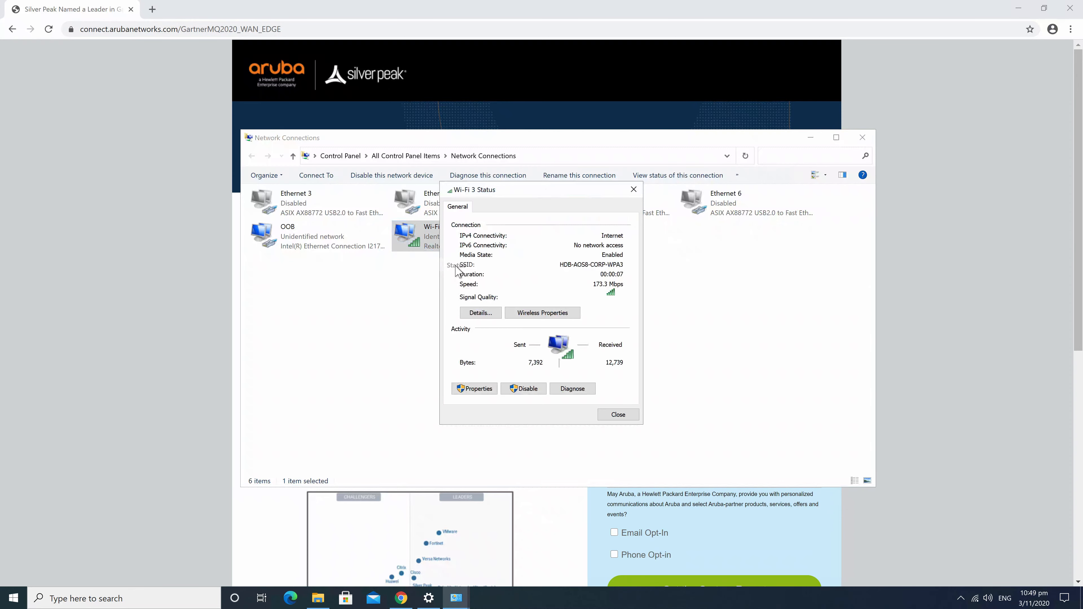
left_click(543, 315)
left_click(506, 217)
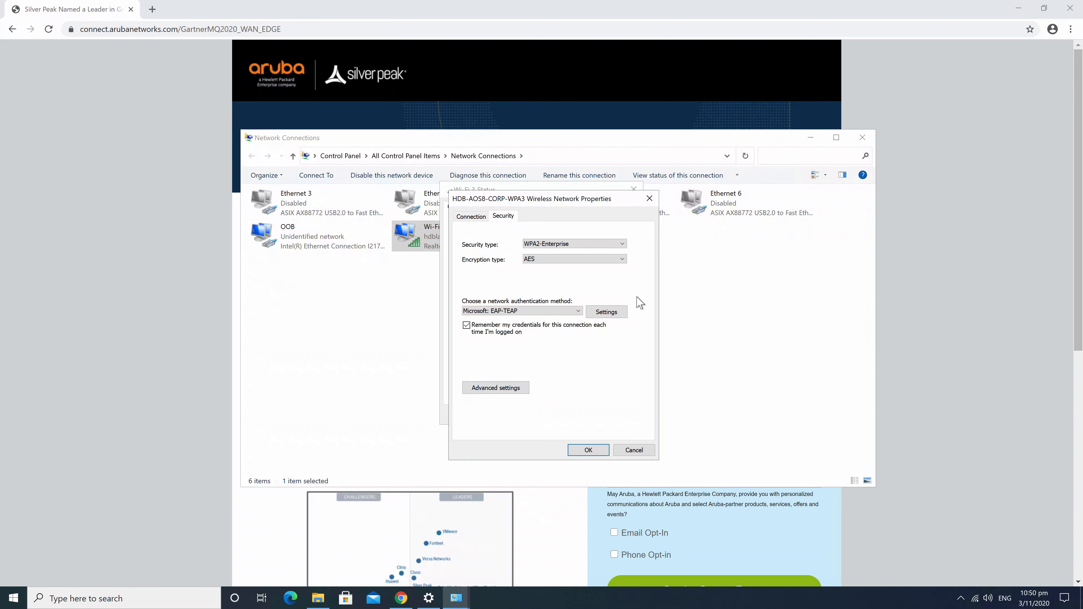
left_click(610, 313)
left_click(635, 477)
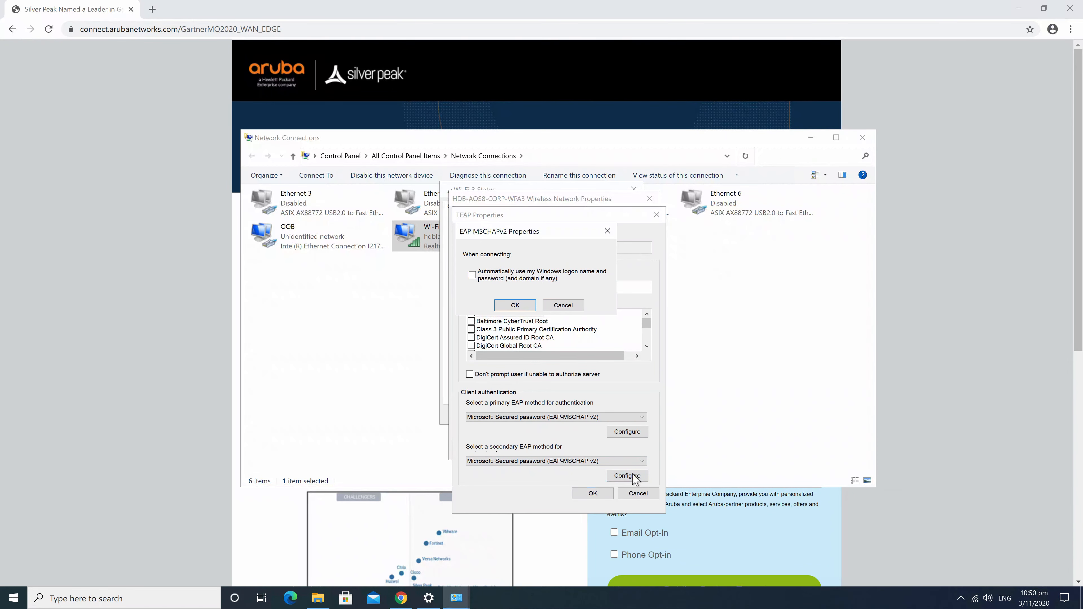
left_click(515, 305)
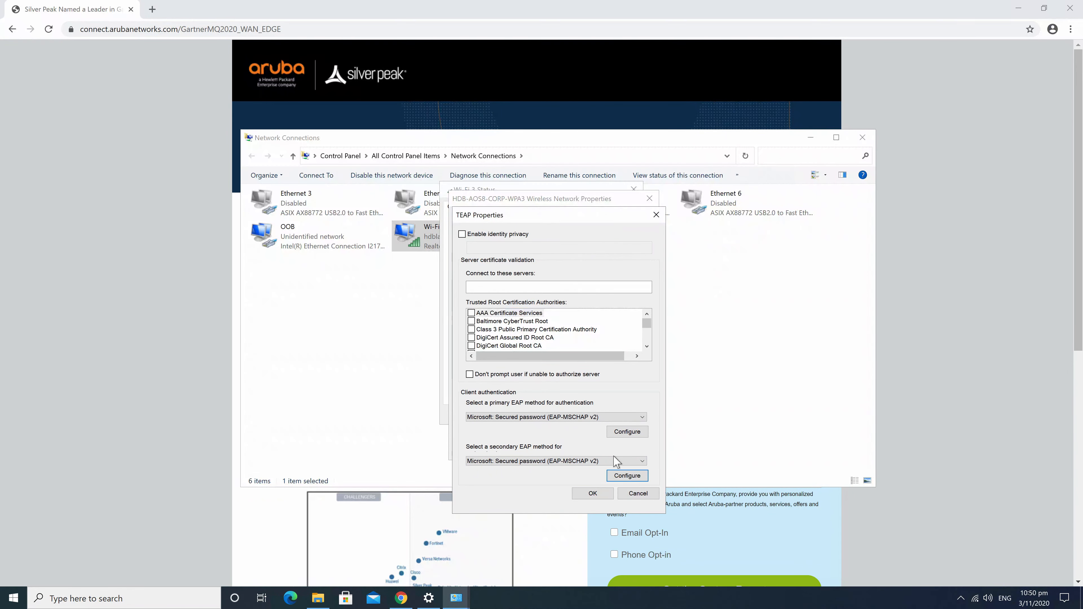
left_click(591, 494)
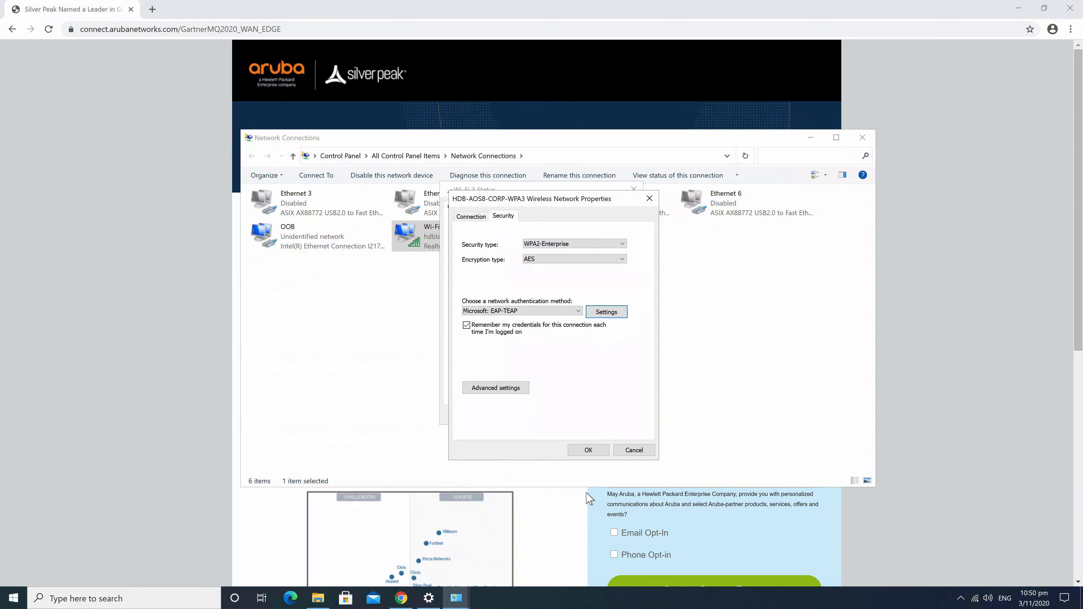
left_click(592, 453)
Reopen Wi-Fi 3 status and start connecting to HDB-AOS8-CORP-WPA3
left_click(620, 416)
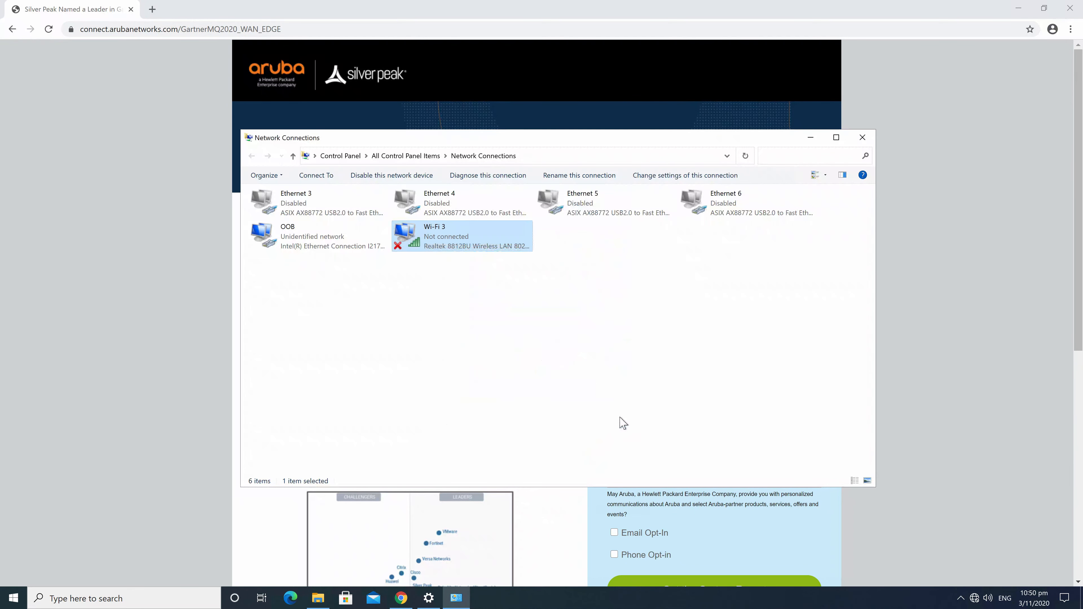
right_click(421, 243)
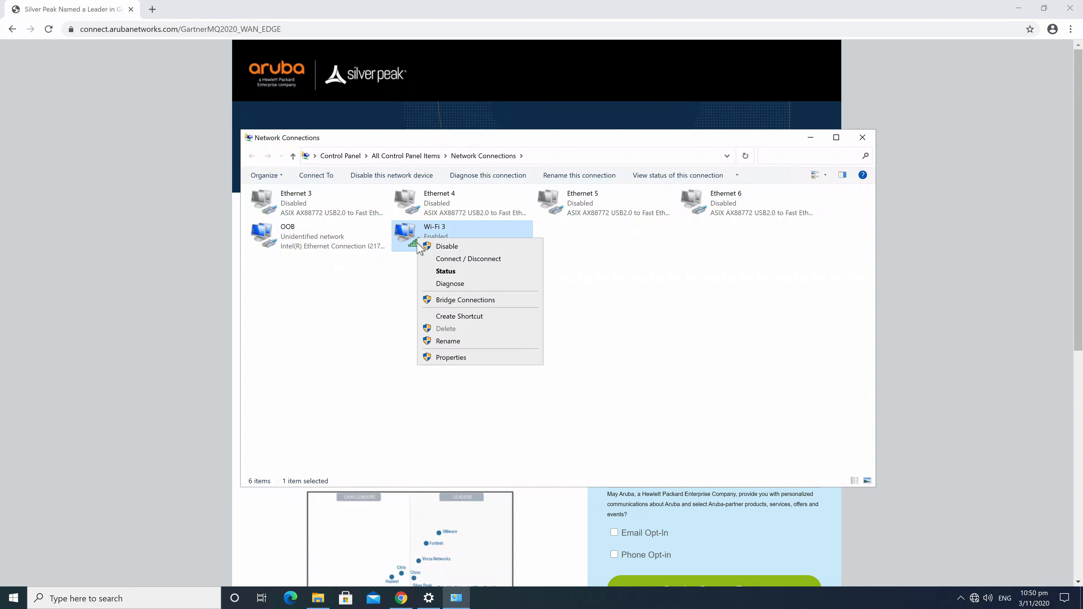
left_click(445, 272)
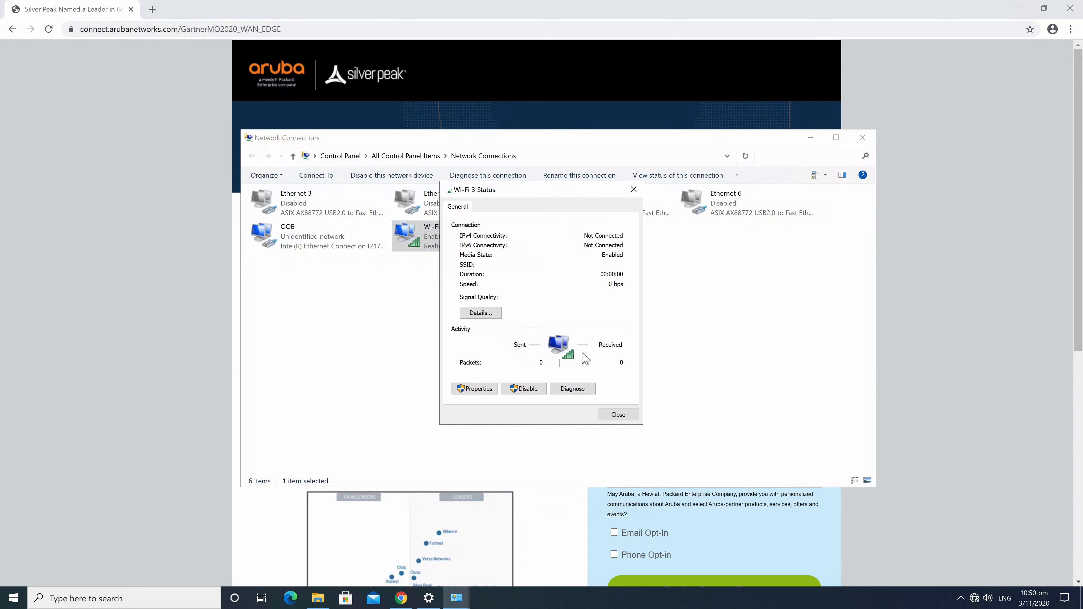
left_click(974, 599)
left_click(1001, 320)
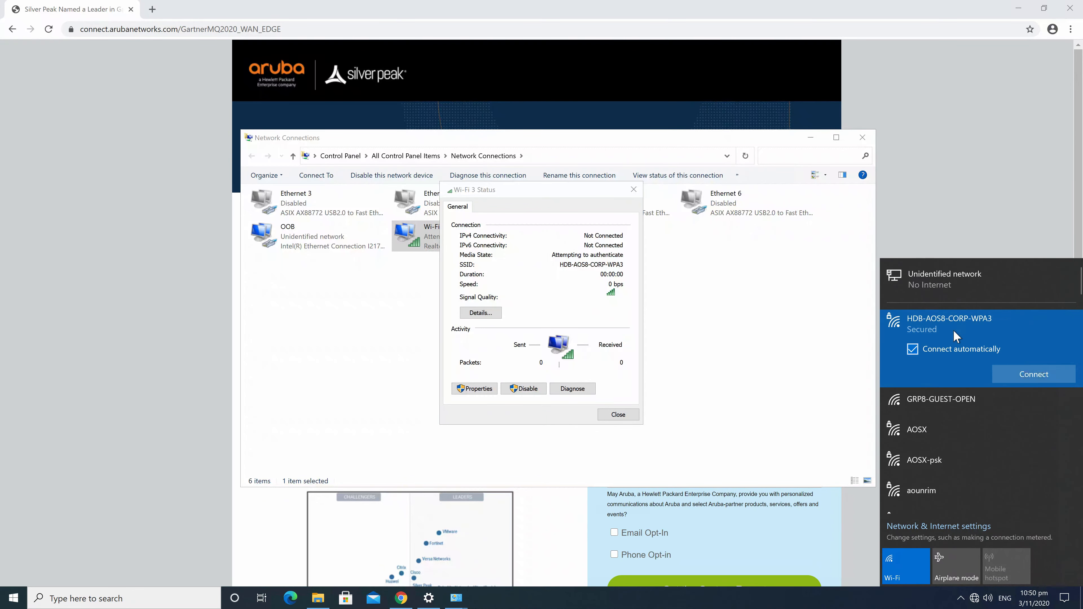
left_click(1040, 375)
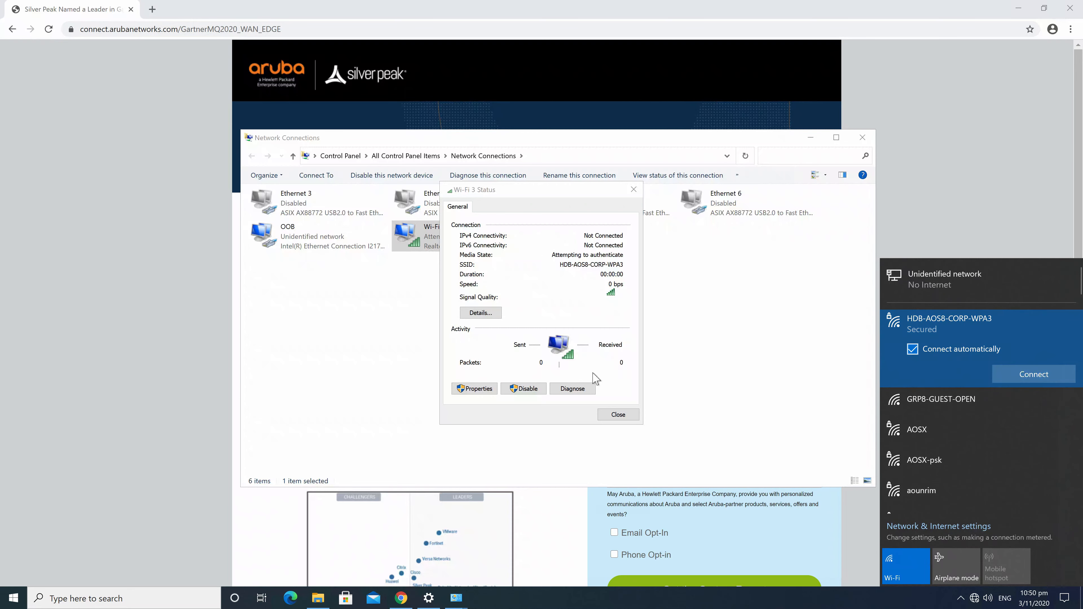
left_click(619, 415)
Connect to HDB-AOS8-CORP-WPA3 again, confirming to continue connecting, then close Status
right_click(420, 240)
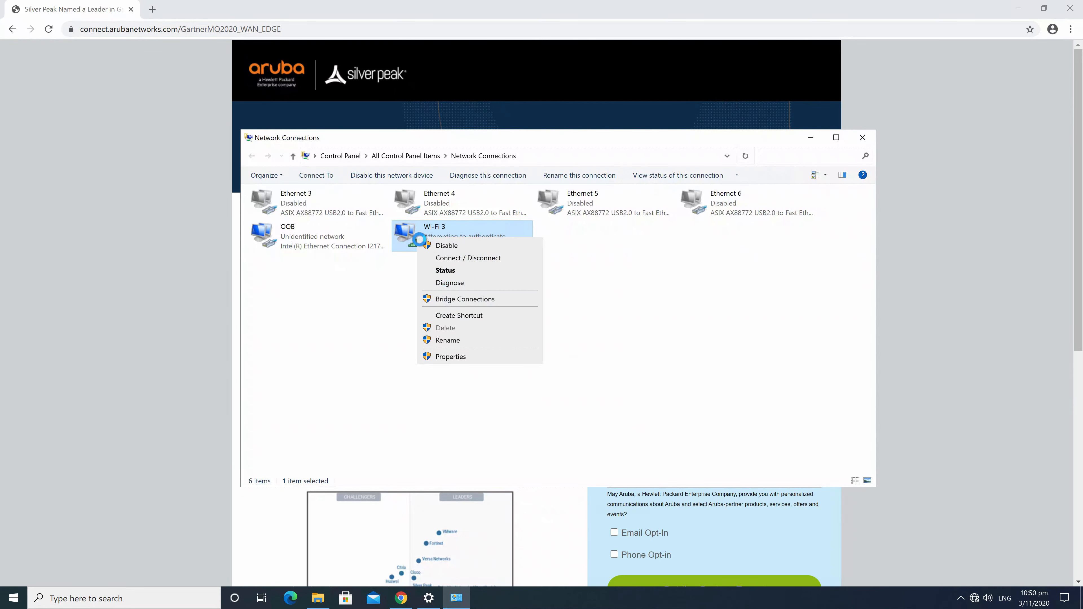
left_click(442, 272)
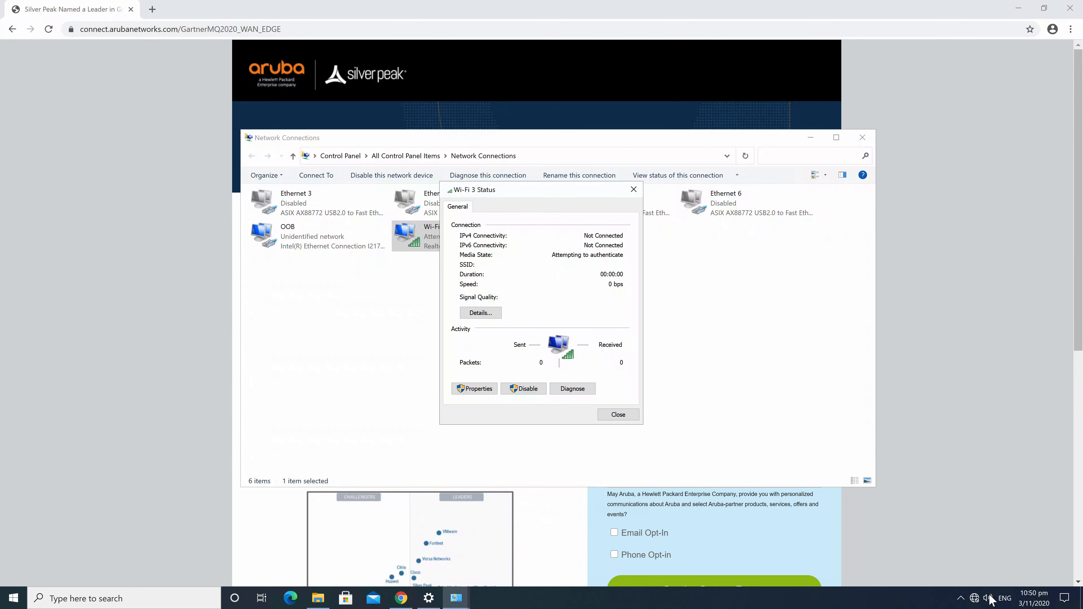
left_click(974, 599)
left_click(992, 330)
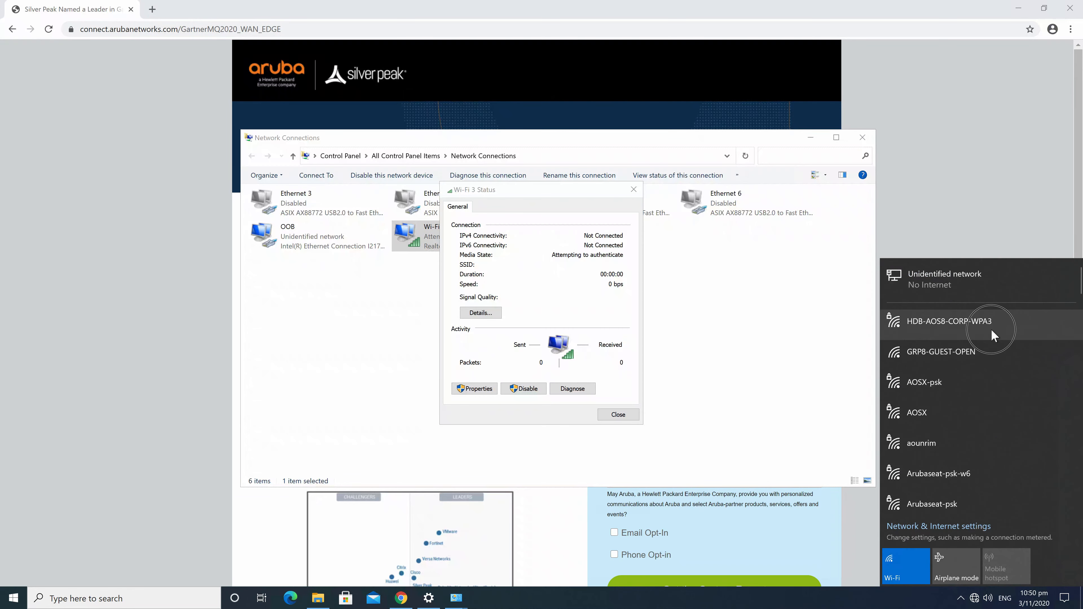
left_click(1038, 375)
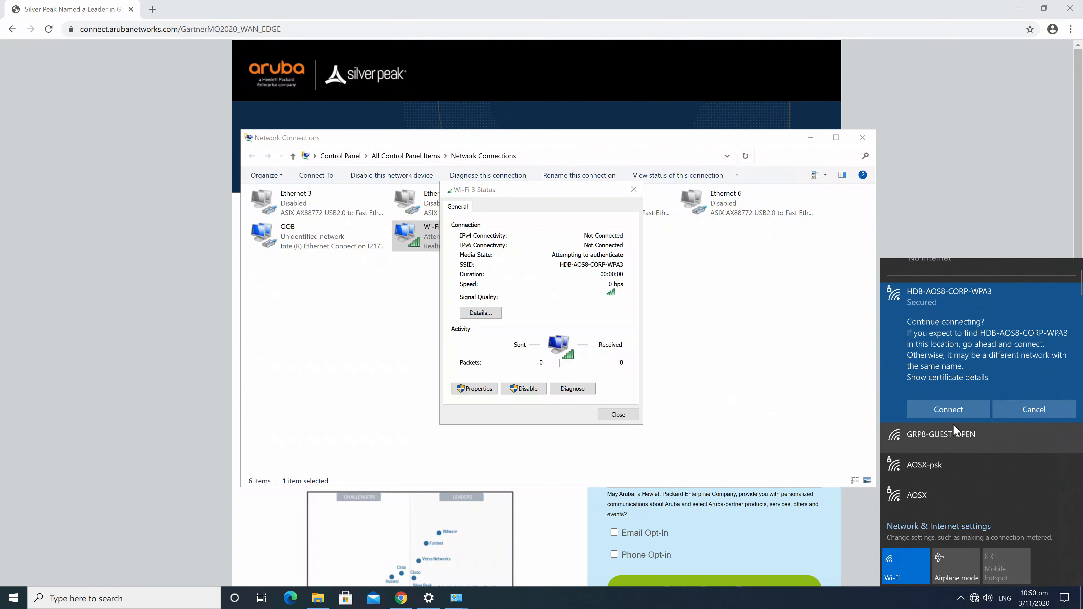
left_click(948, 410)
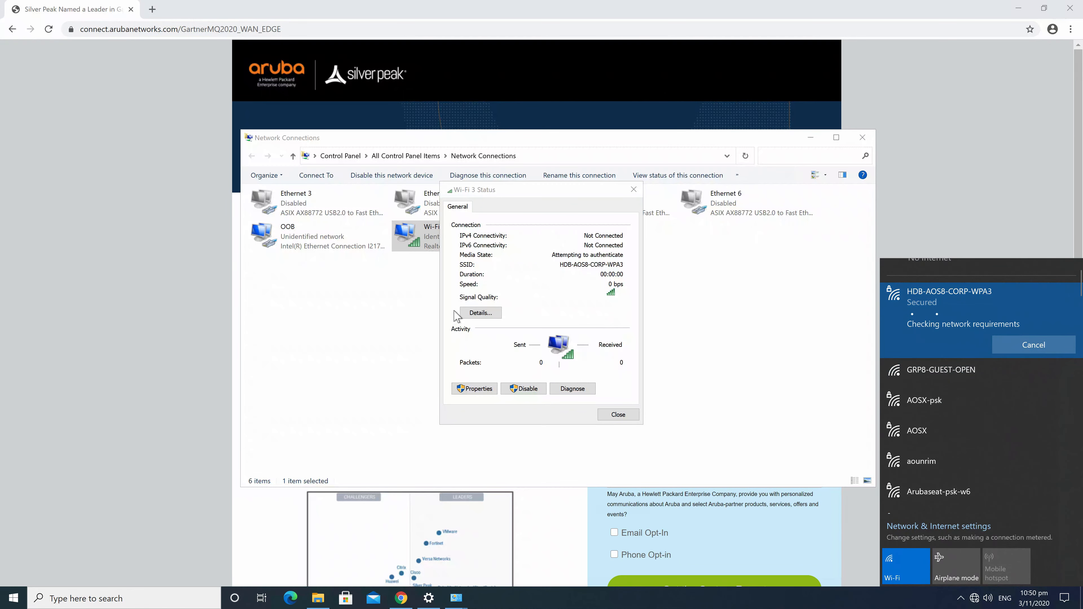
left_click(636, 414)
Open Wi-Fi 3's advanced 802.1X settings from the wireless network's Security tab
right_click(419, 252)
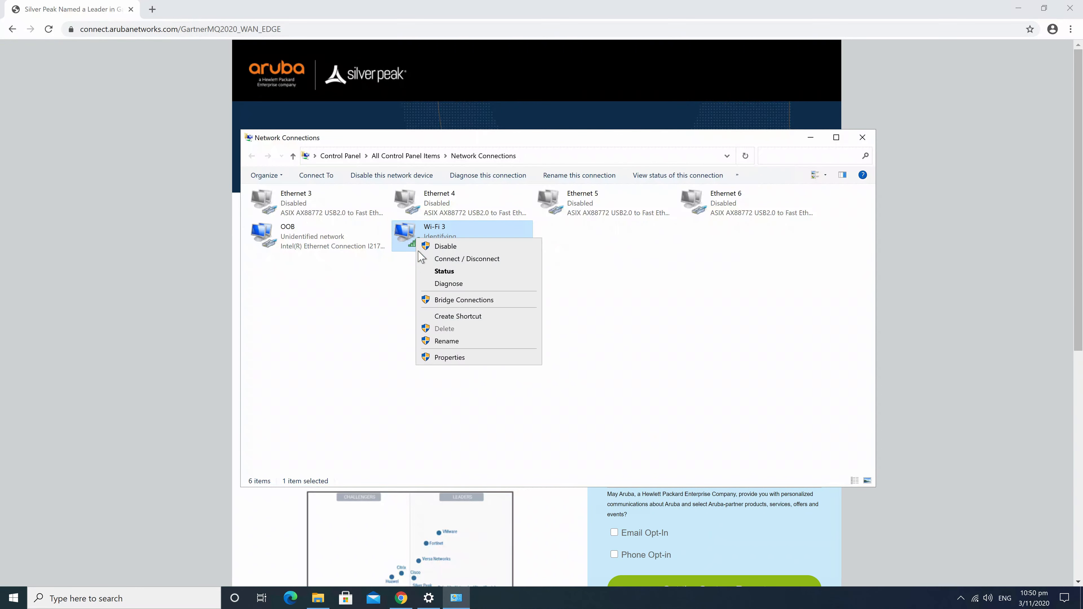
left_click(472, 272)
left_click(548, 311)
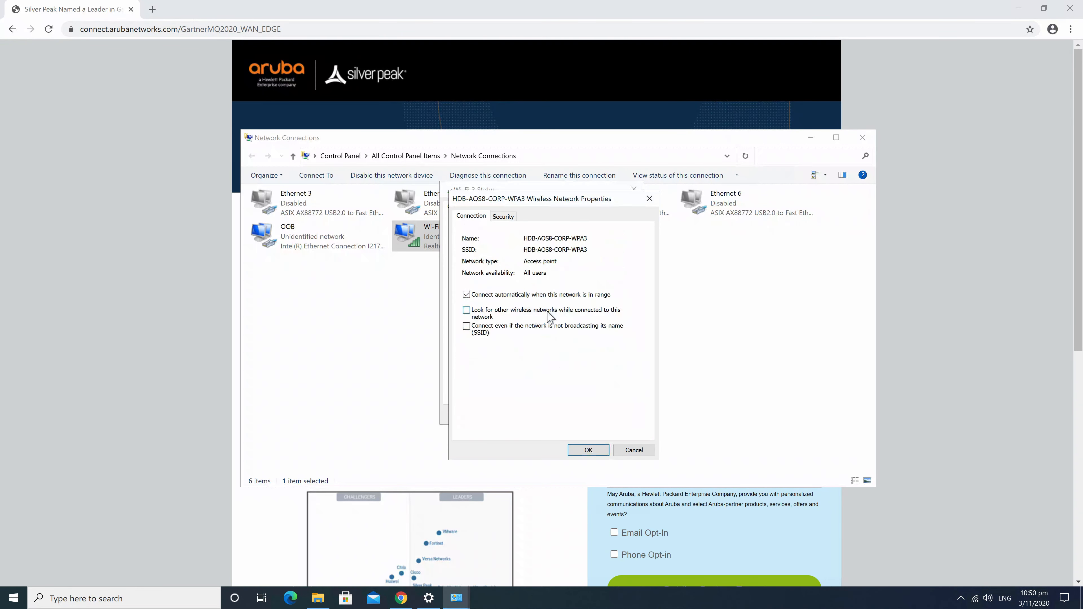
left_click(503, 216)
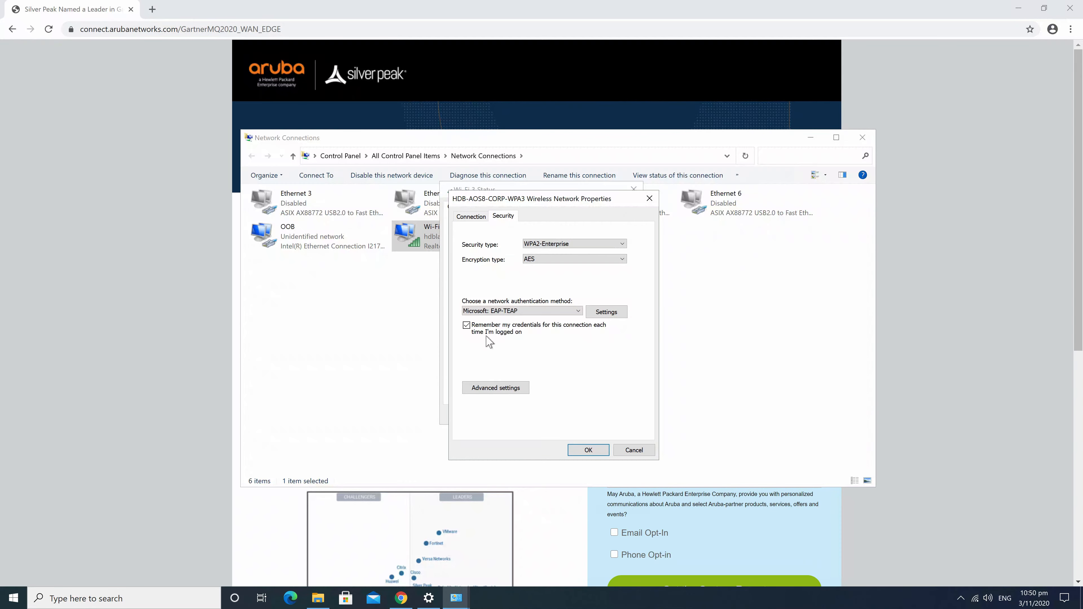
left_click(514, 387)
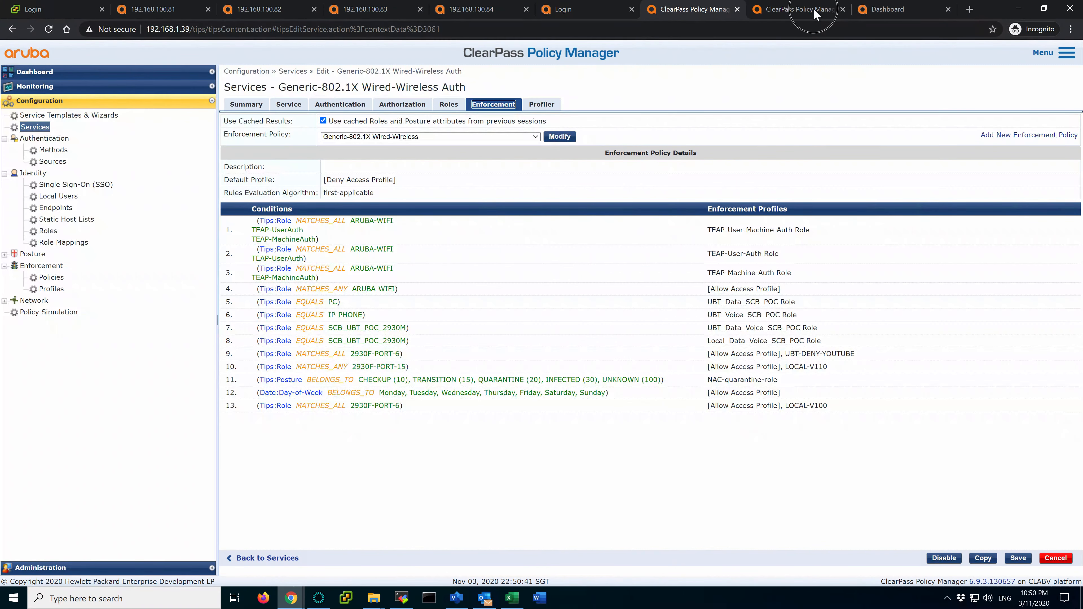
In Access Tracker, rerun the Host MAC Address filter and open the newest request's Input details
left_click(780, 13)
left_click(500, 161)
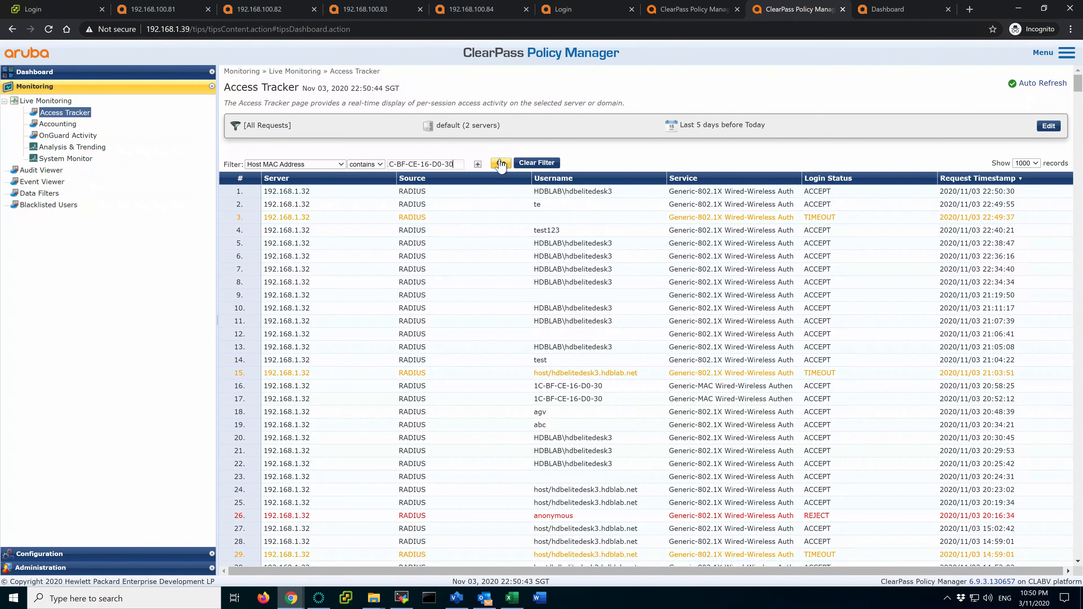
left_click(579, 196)
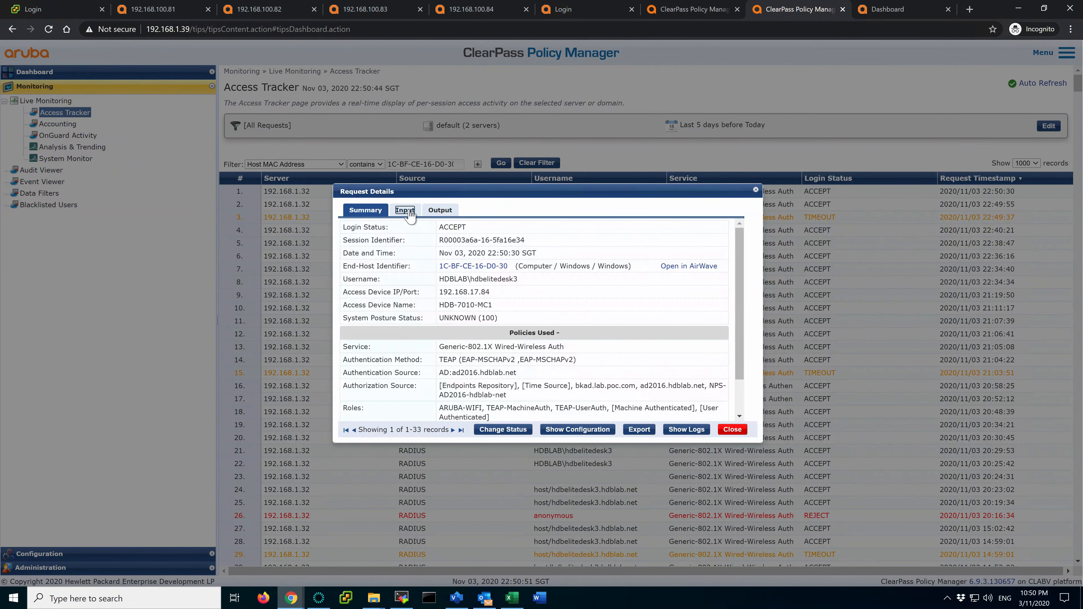
left_click(407, 212)
Expand Computed Attributes and highlight TEAP-Method-1 and TEAP-Method-2, both EAP-MSCHAPv2 with Success
left_click(457, 300)
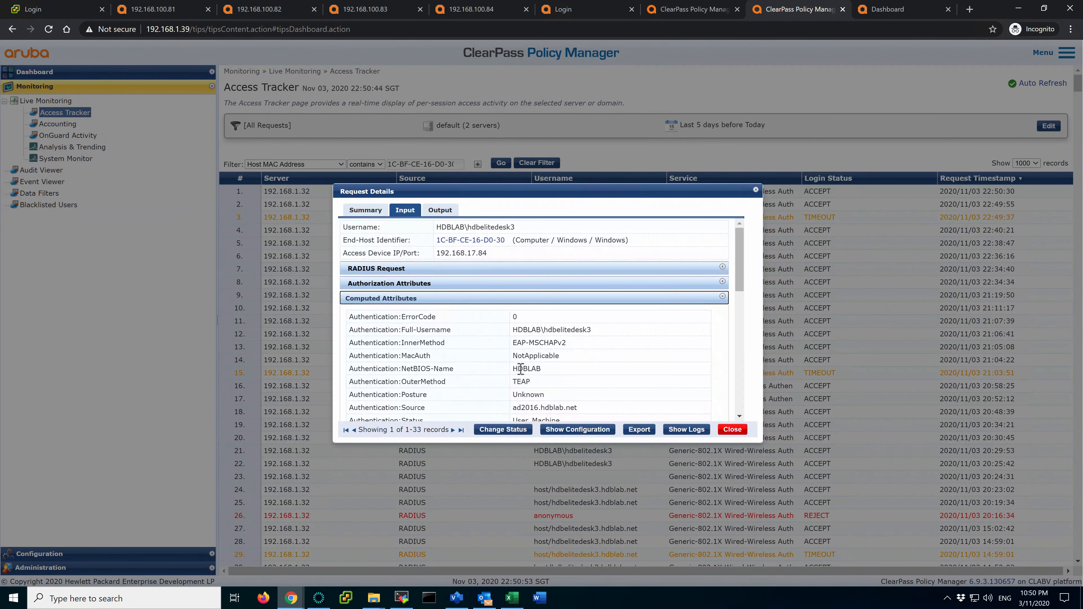
scroll(520, 369, "down", 3)
scroll(520, 369, "up", 2)
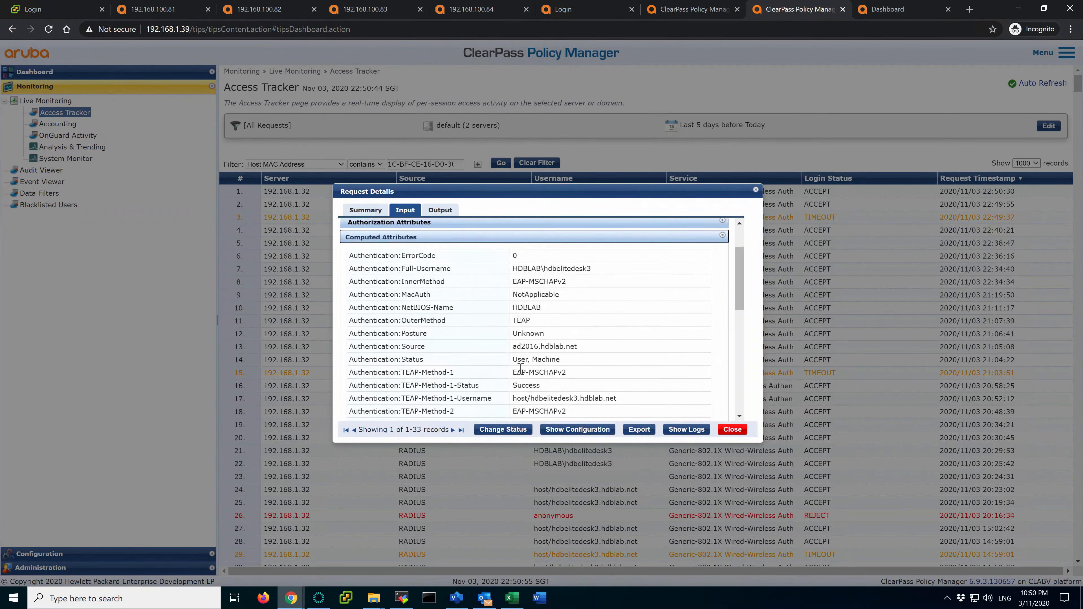
scroll(520, 369, "down", 3)
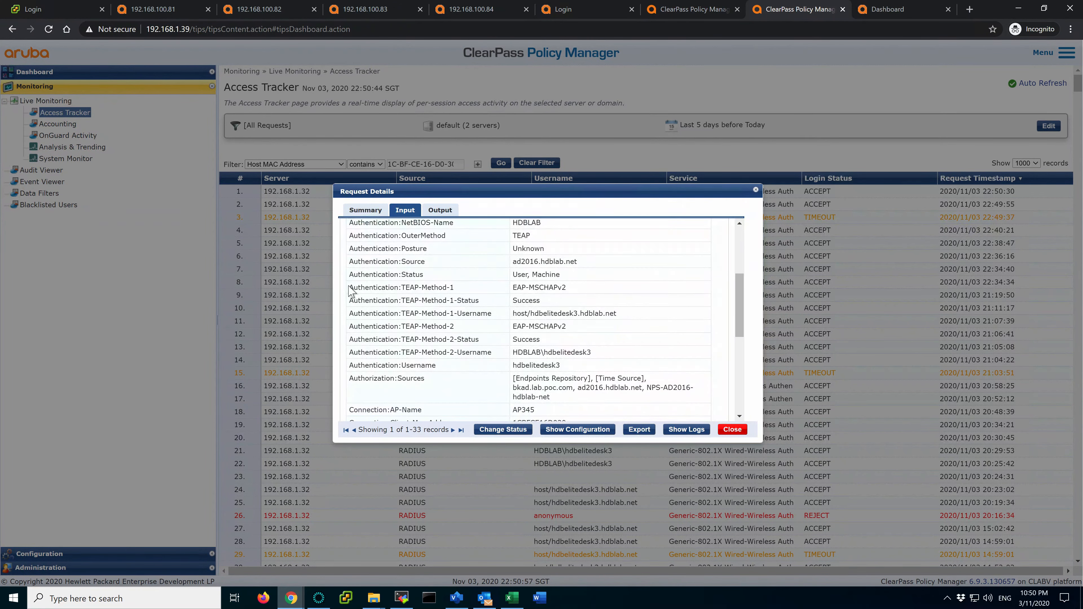
left_click_drag(350, 289, 634, 313)
left_click_drag(350, 327, 648, 354)
scroll(647, 354, "down", 1)
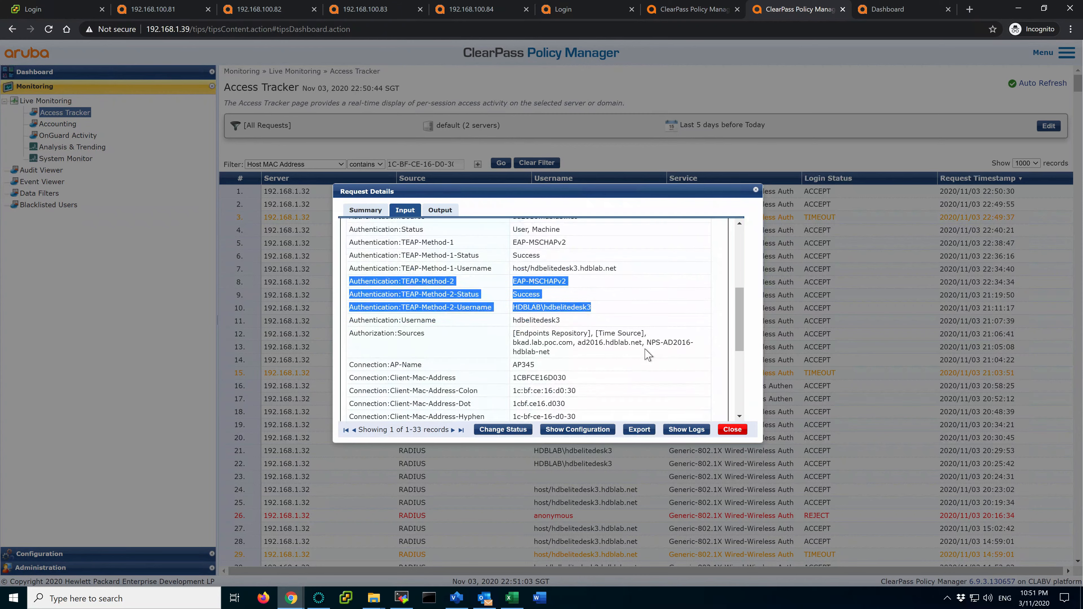
scroll(647, 354, "up", 6)
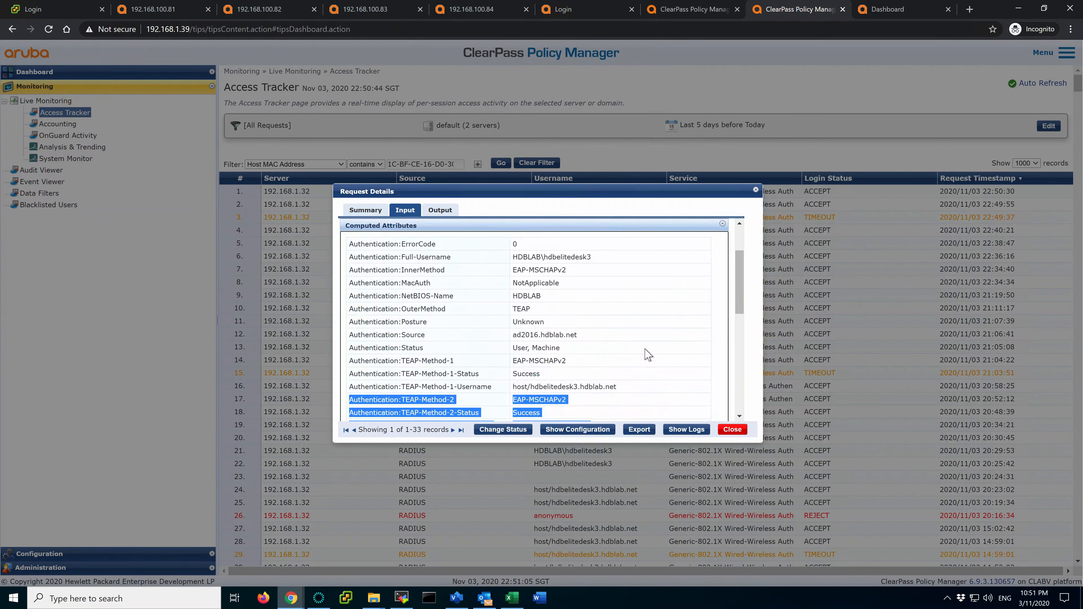
Expand Authorization Attributes and highlight the client's Active Directory account attributes
left_click(428, 284)
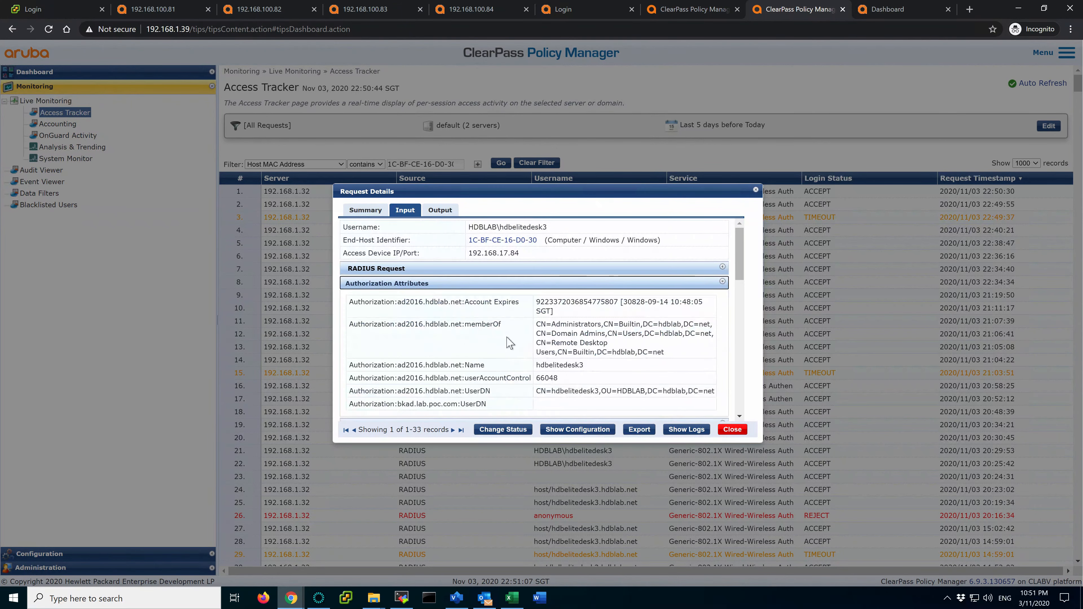
left_click_drag(353, 303, 509, 333)
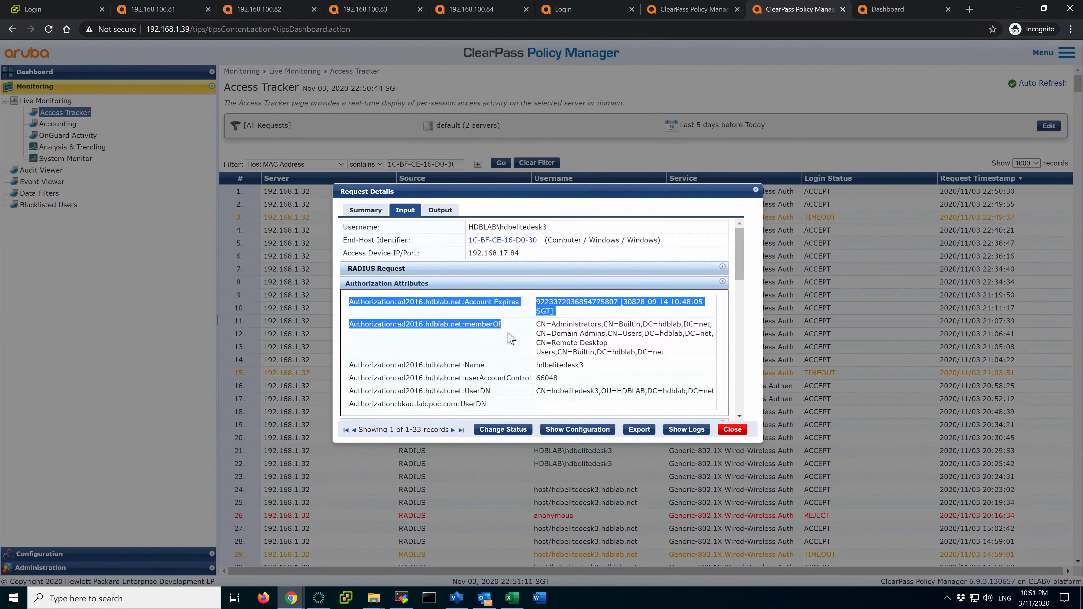
left_click(510, 339)
scroll(488, 361, "down", 1)
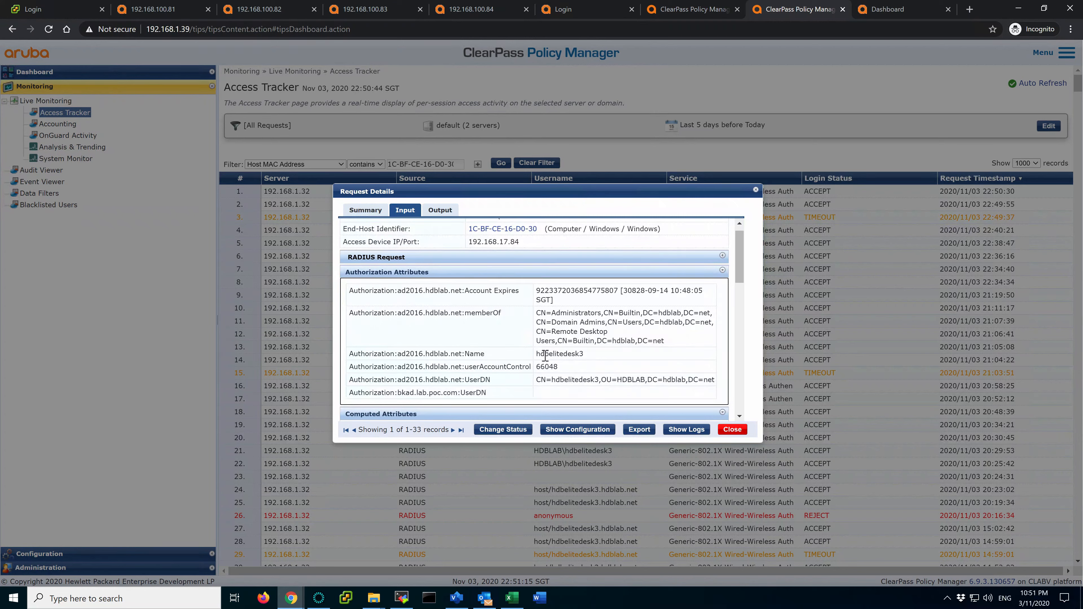
scroll(531, 381, "down", 2)
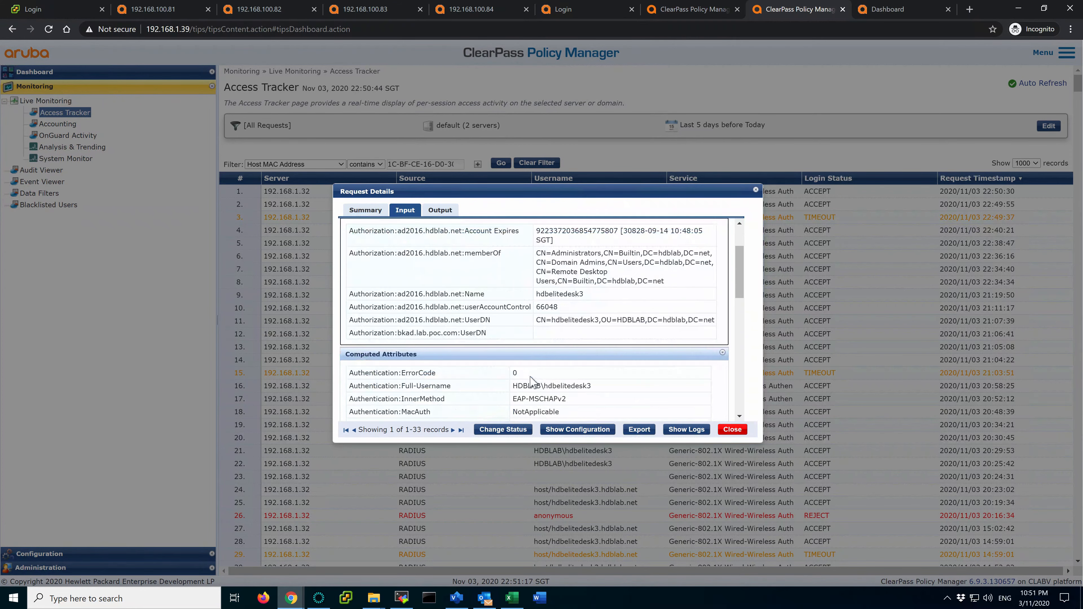
scroll(531, 380, "up", 2)
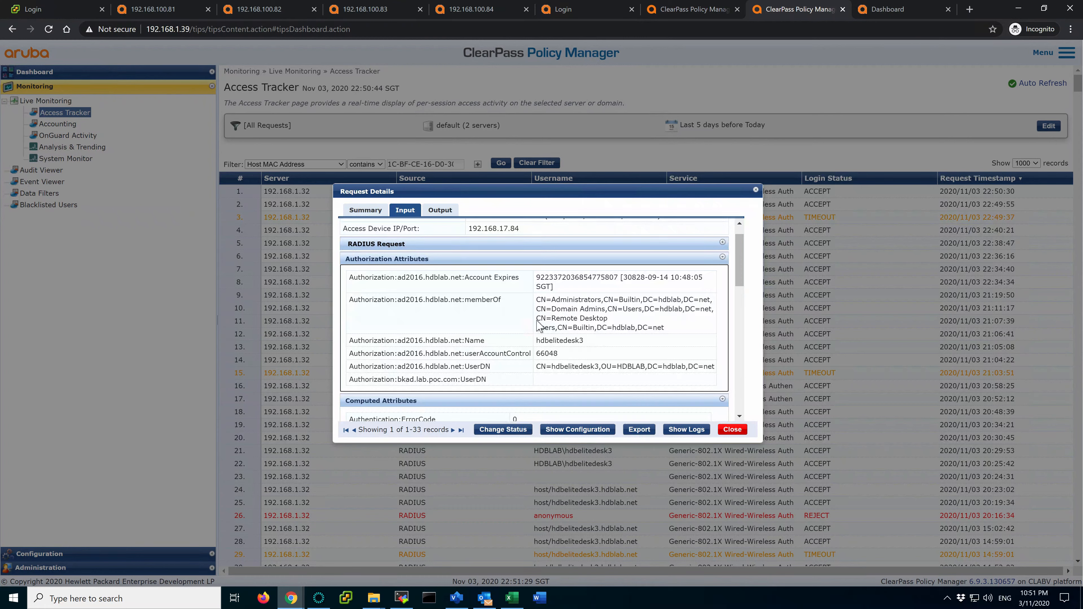
Inspect the Name and UserDN authorization attribute values
left_click(539, 299)
left_click_drag(536, 340, 596, 344)
left_click(596, 345)
double_click(496, 368)
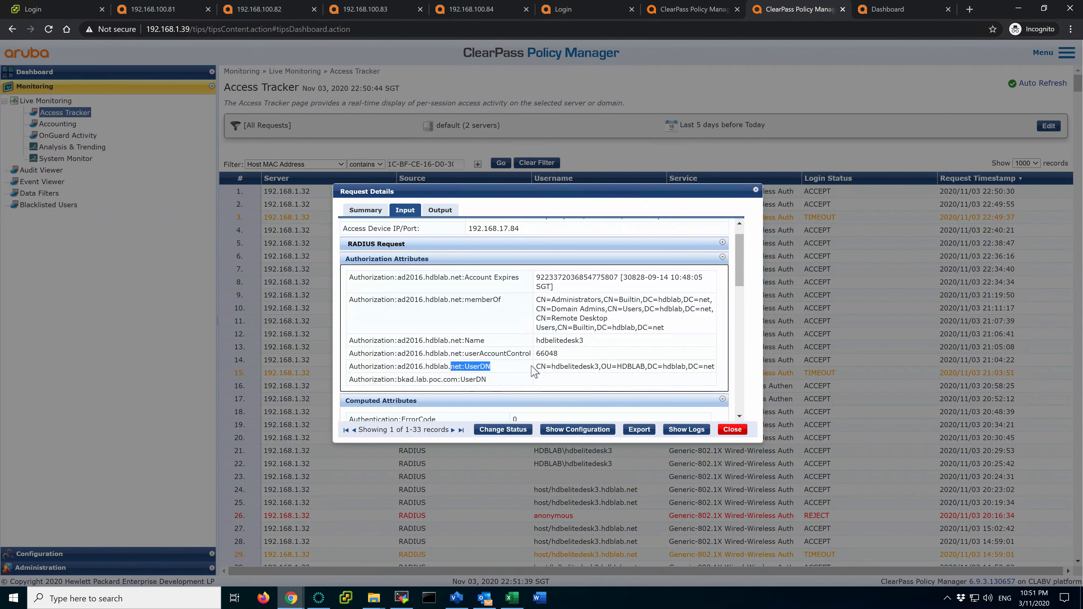
left_click_drag(551, 366, 578, 366)
left_click(583, 367)
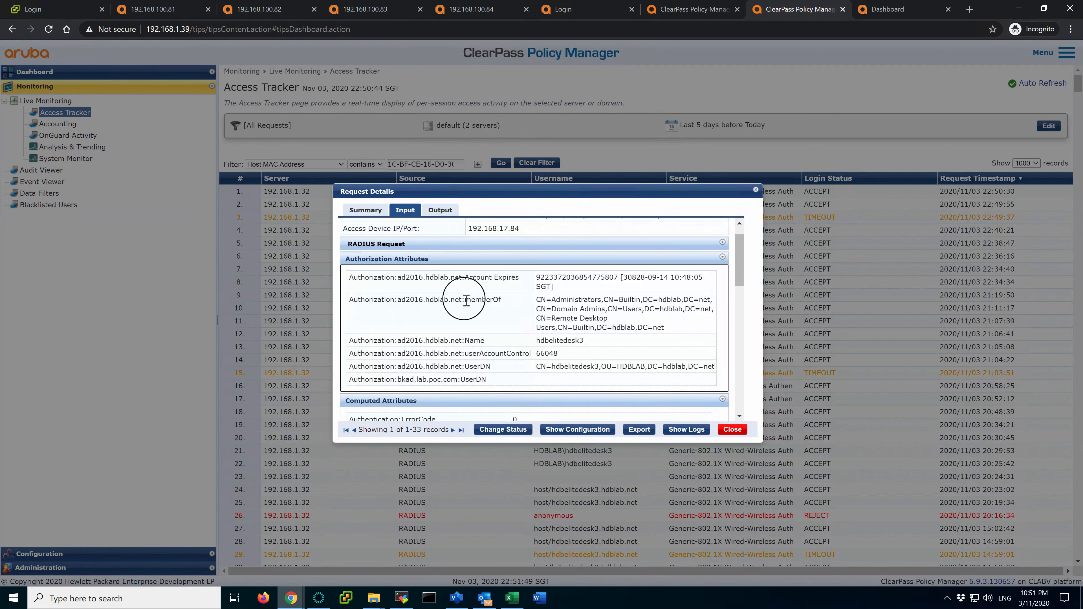
Highlight the memberOf Remote Desktop group membership, then close the request details
double_click(482, 299)
left_click(571, 331)
left_click_drag(501, 298, 474, 300)
left_click(551, 318)
left_click_drag(552, 318, 607, 319)
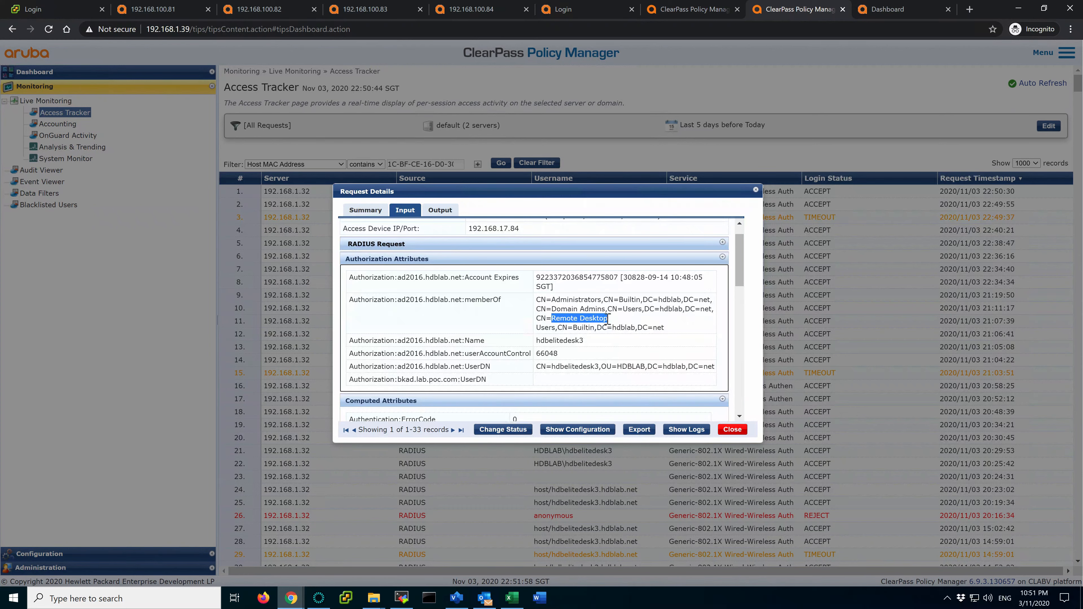
left_click(731, 430)
left_click(733, 430)
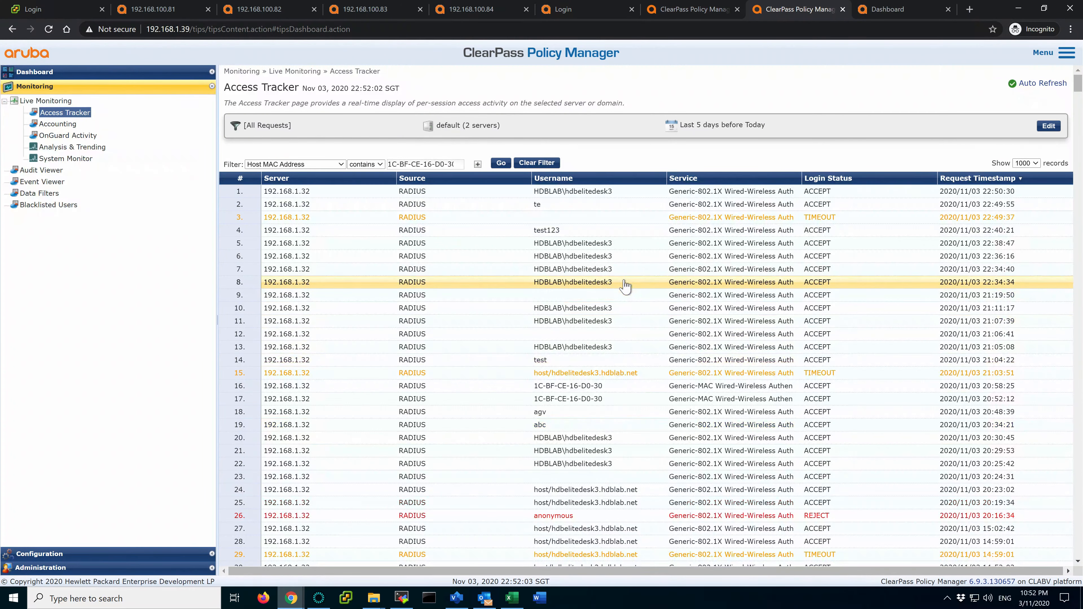
On the Windows client, set 802.1X authentication mode to Computer authentication and apply
key("ctrl+Left")
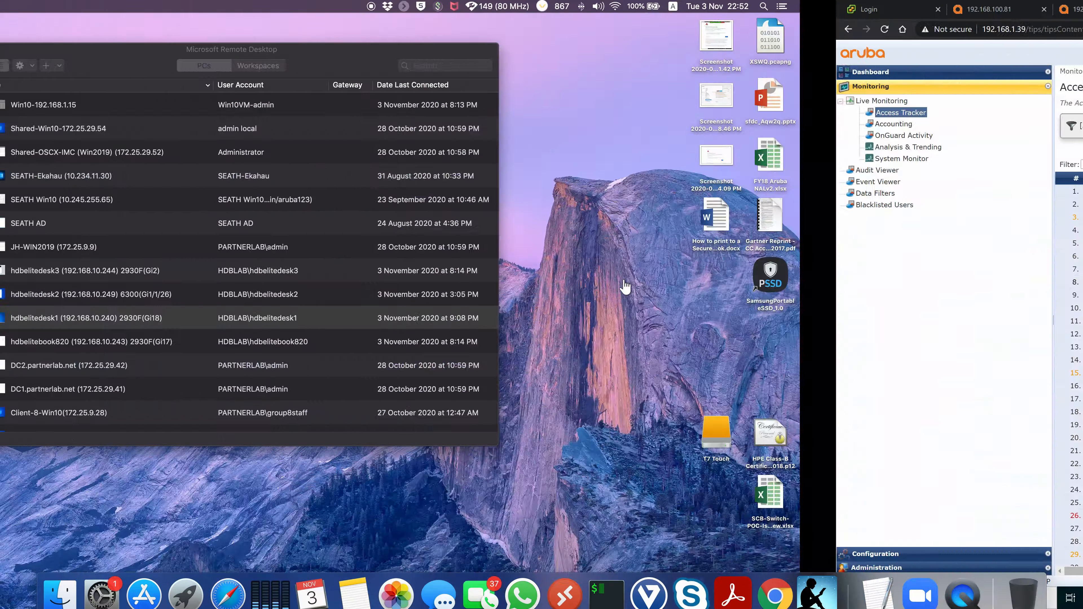
key("ctrl+Right")
key("ctrl+Right")
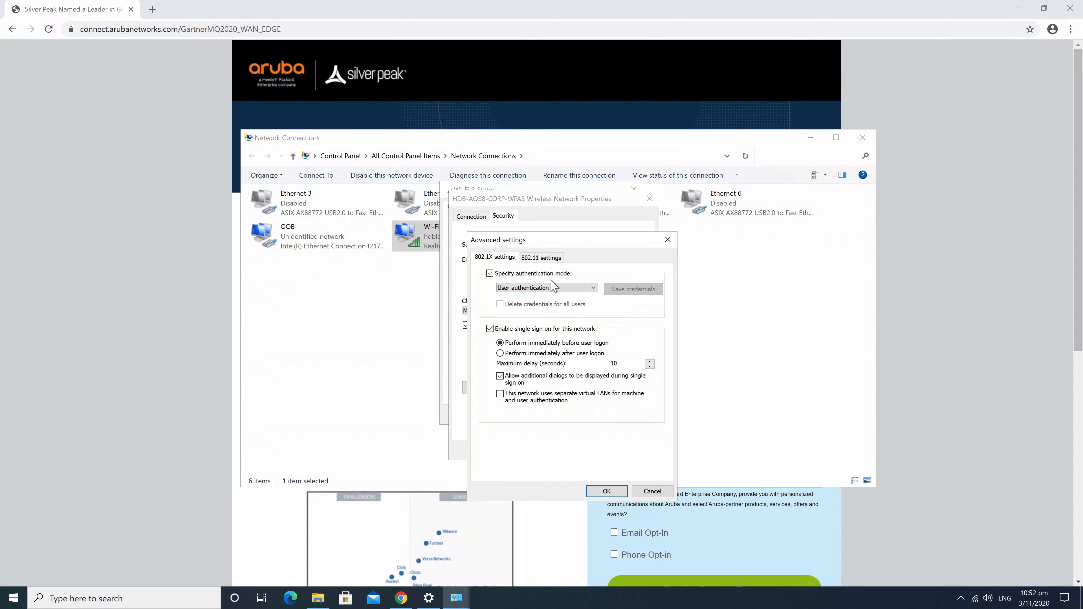
left_click(551, 288)
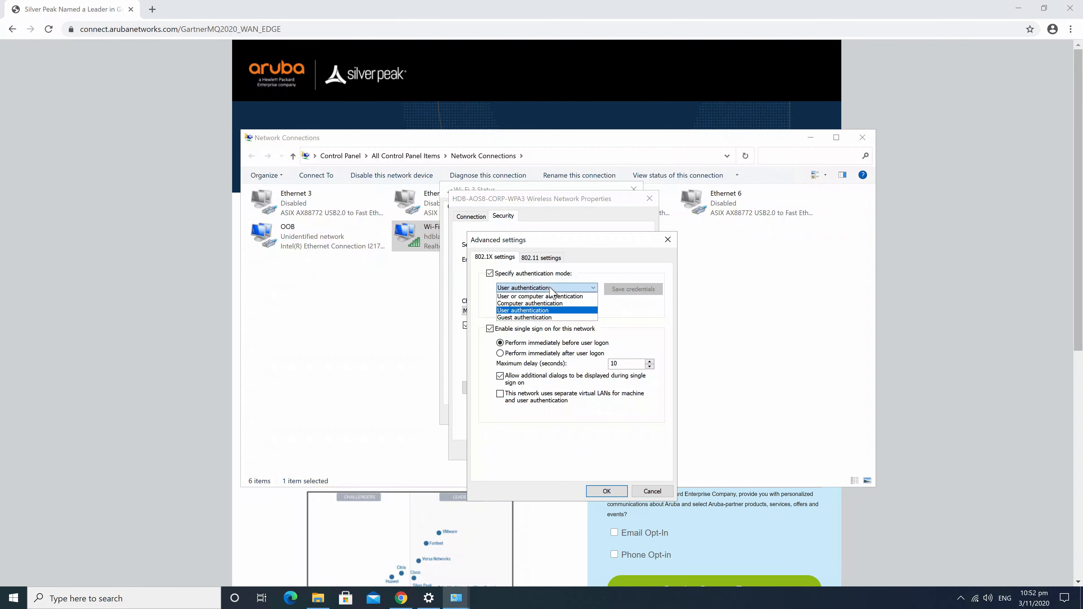
left_click(542, 304)
left_click(601, 489)
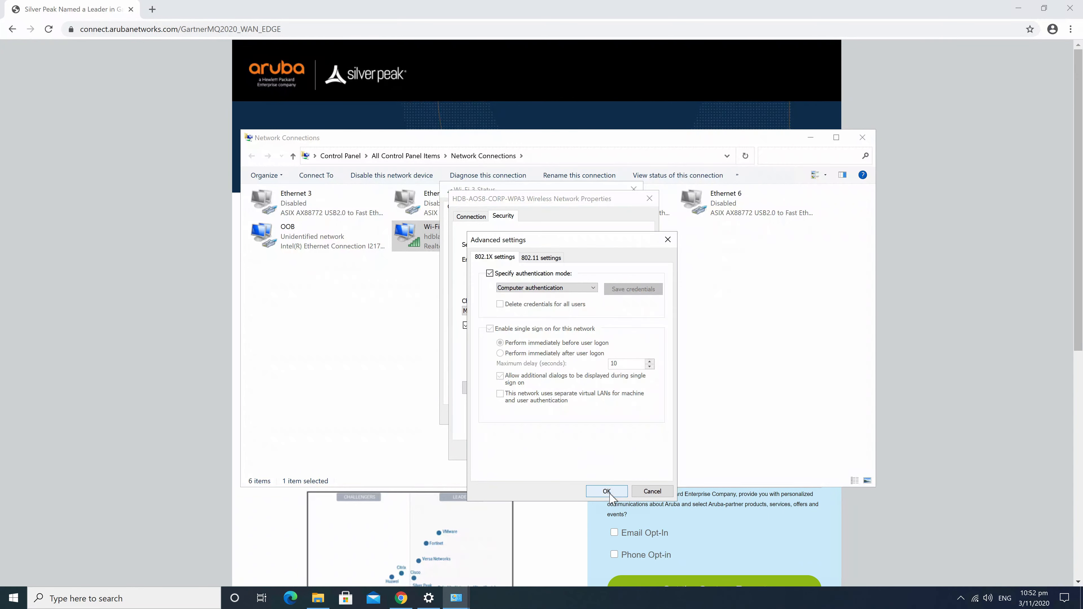
left_click(597, 451)
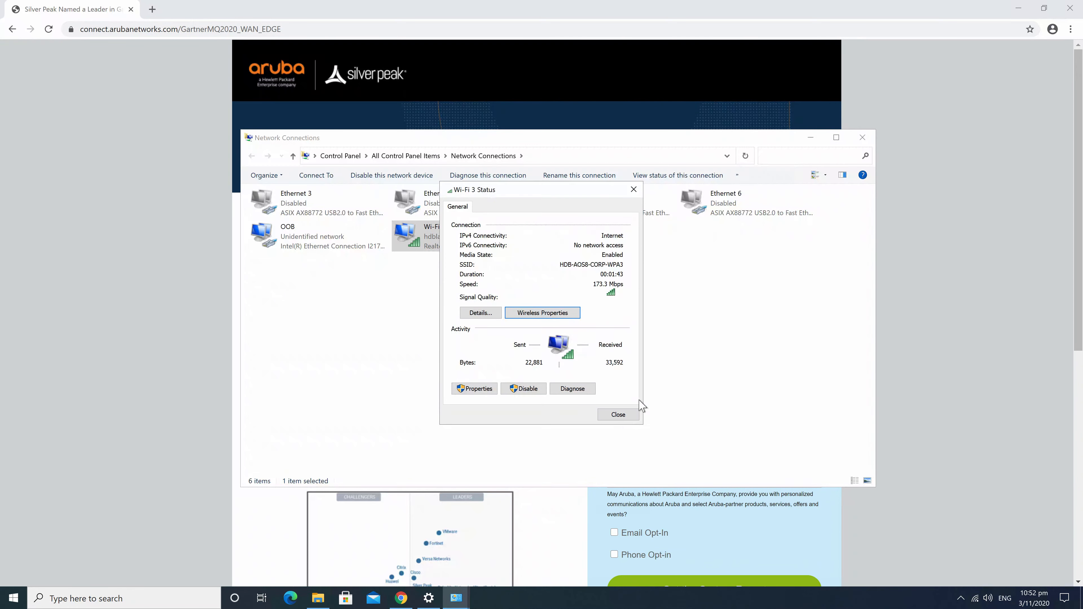
left_click(625, 410)
Connect to the HDB-AOS8-CORP-WPA3 network from the Wi-Fi list
left_click(974, 598)
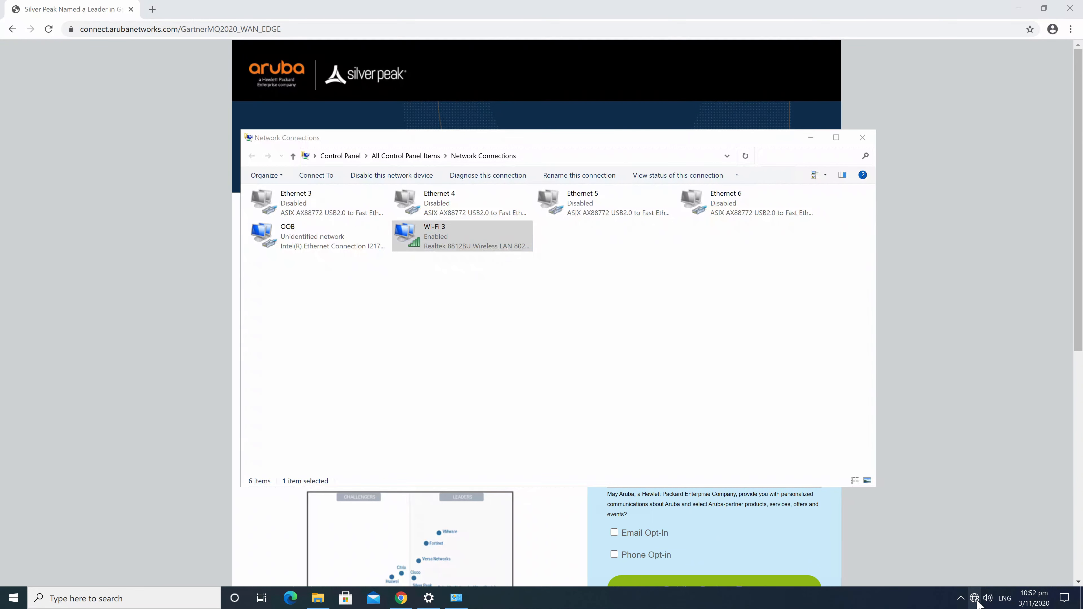
left_click(1000, 322)
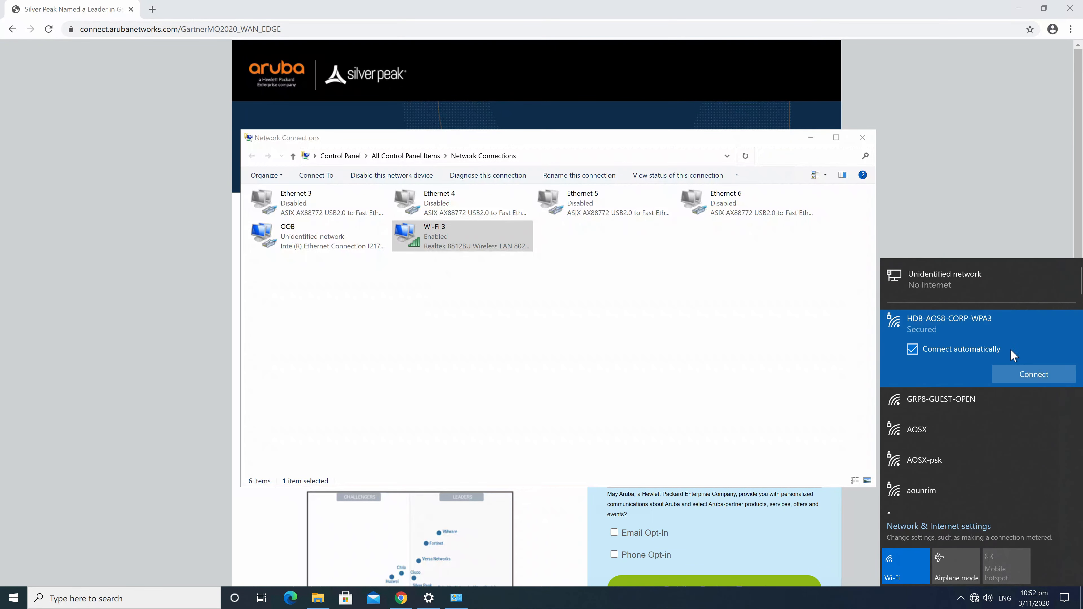
left_click(1029, 372)
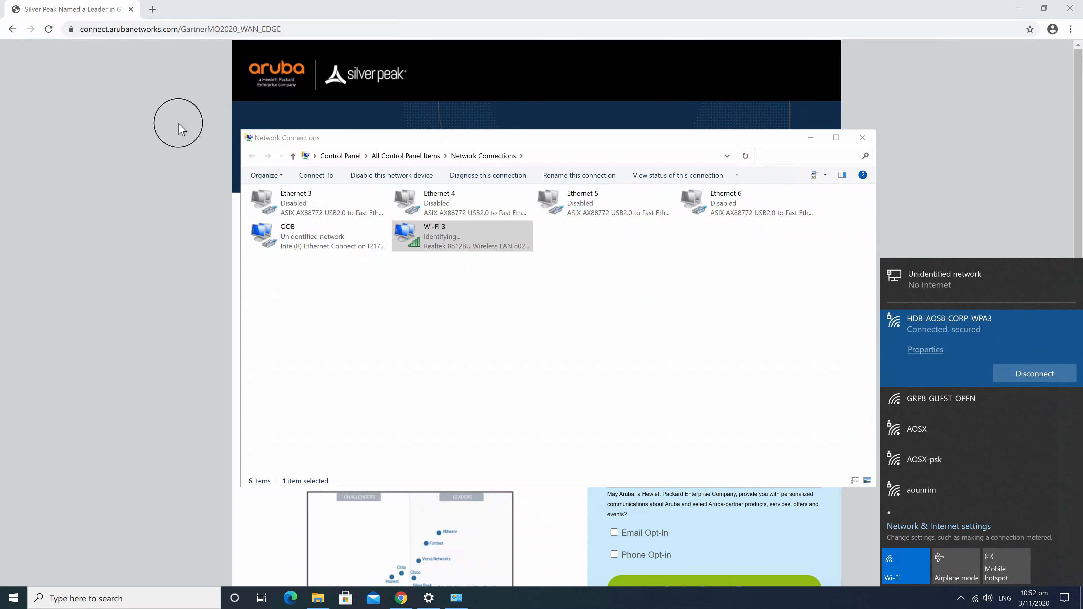
In Chrome, search 'arun' and then open yahoo to generate traffic
left_click(178, 123)
left_click(220, 29)
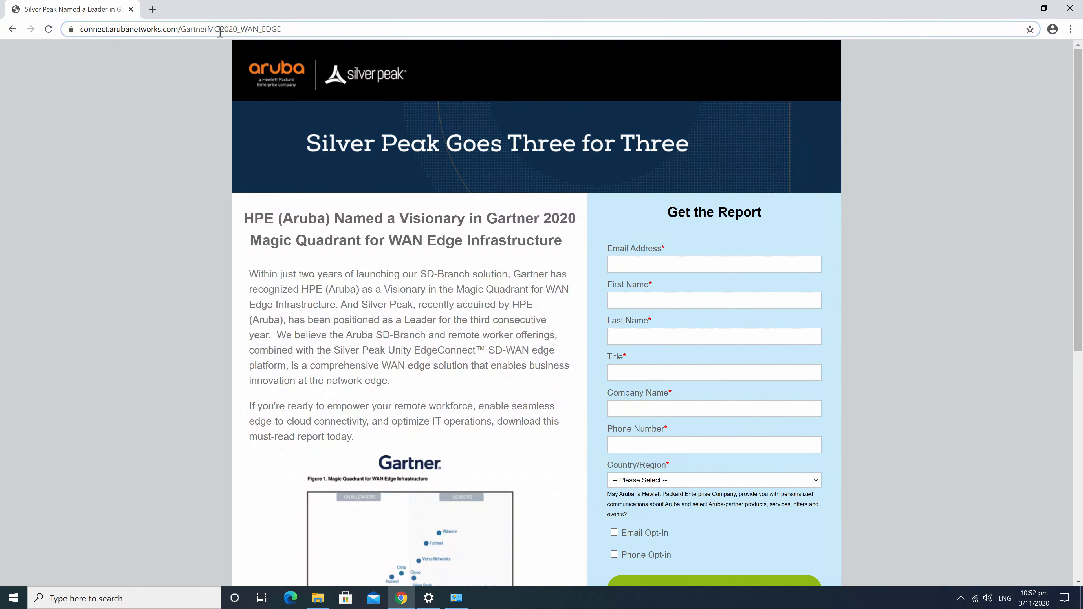
type("arun")
key("Return")
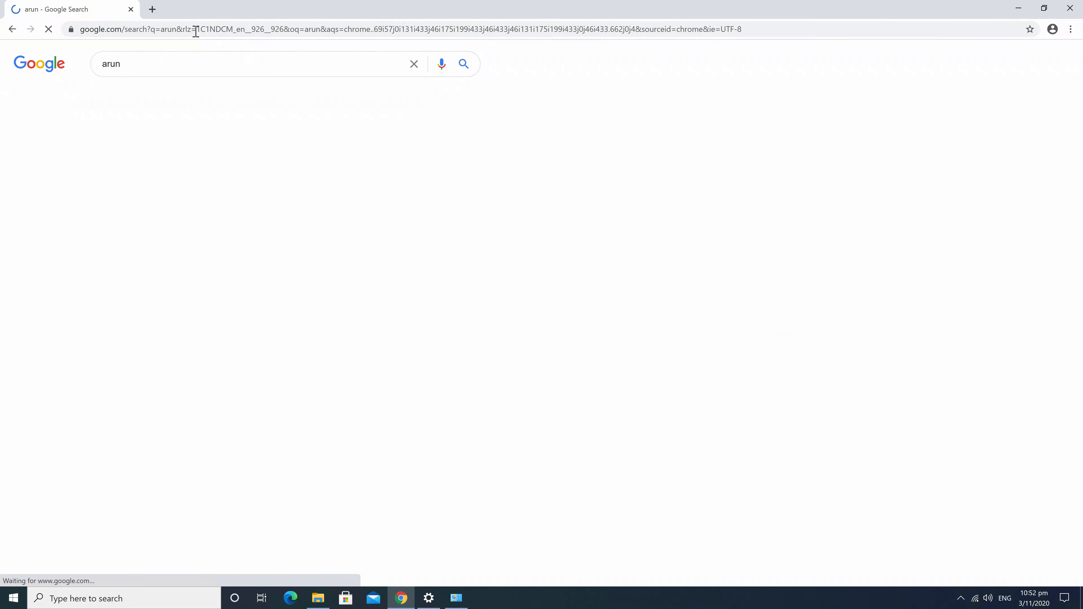
left_click(157, 32)
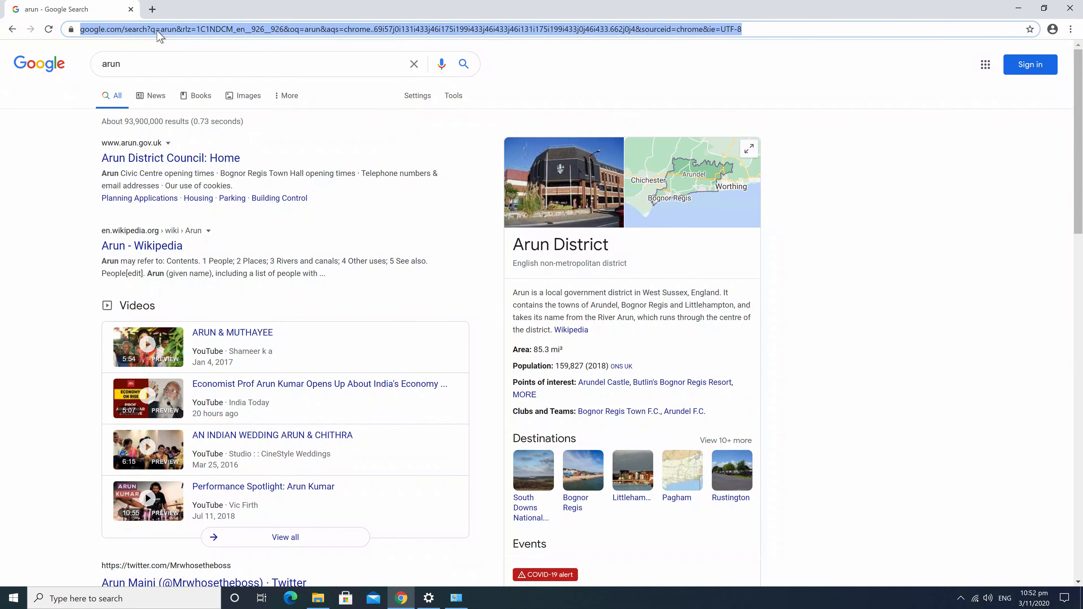
type("yahoo.com")
key("Return")
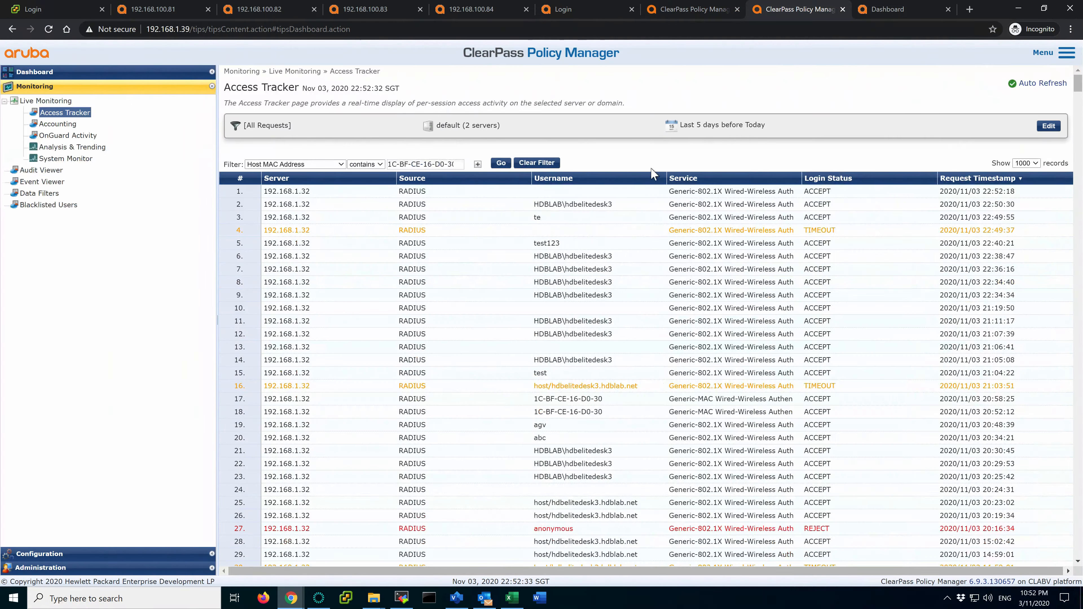
Refresh the Access Tracker MAC filter and open the newest accepted request's details
left_click(507, 163)
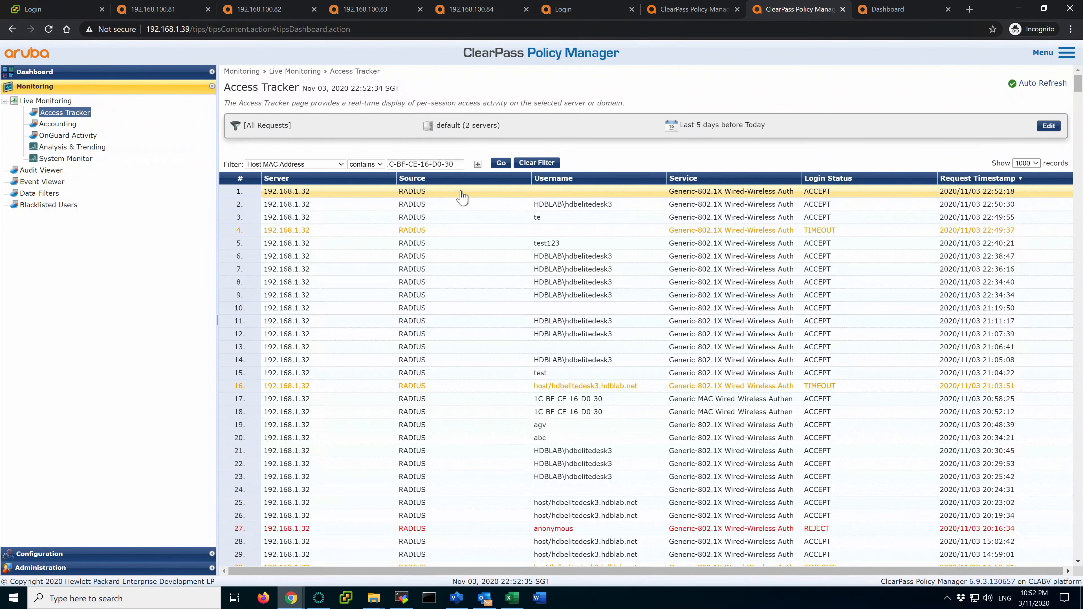
left_click(526, 192)
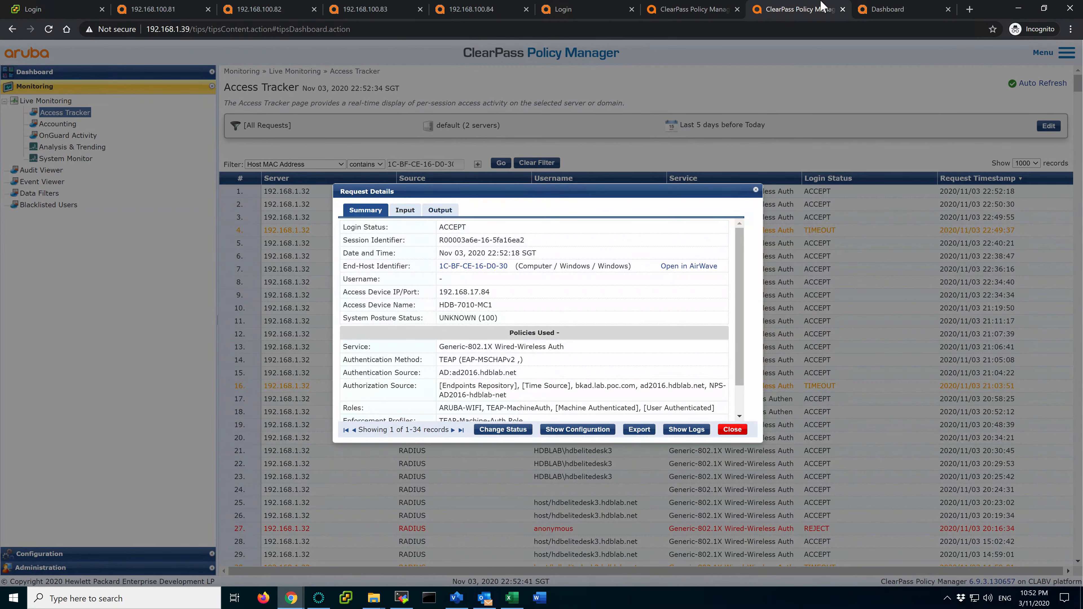
left_click(699, 10)
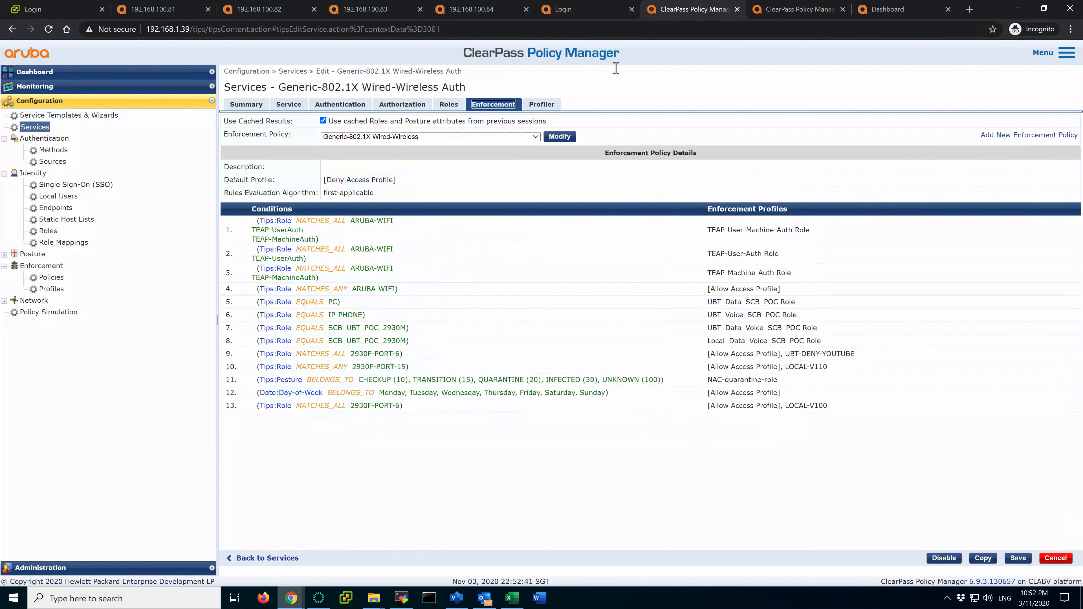
Review the service's TEAP-Method-2 authentication method, highlighting its User-Name in Access-Tracker setting
left_click(340, 104)
left_click(368, 176)
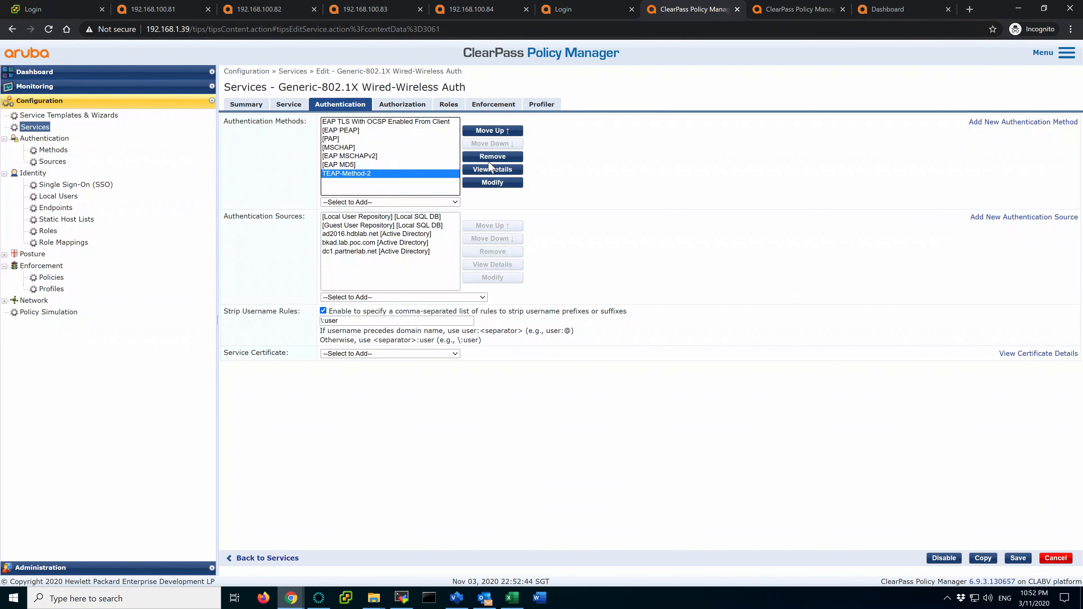
left_click(493, 184)
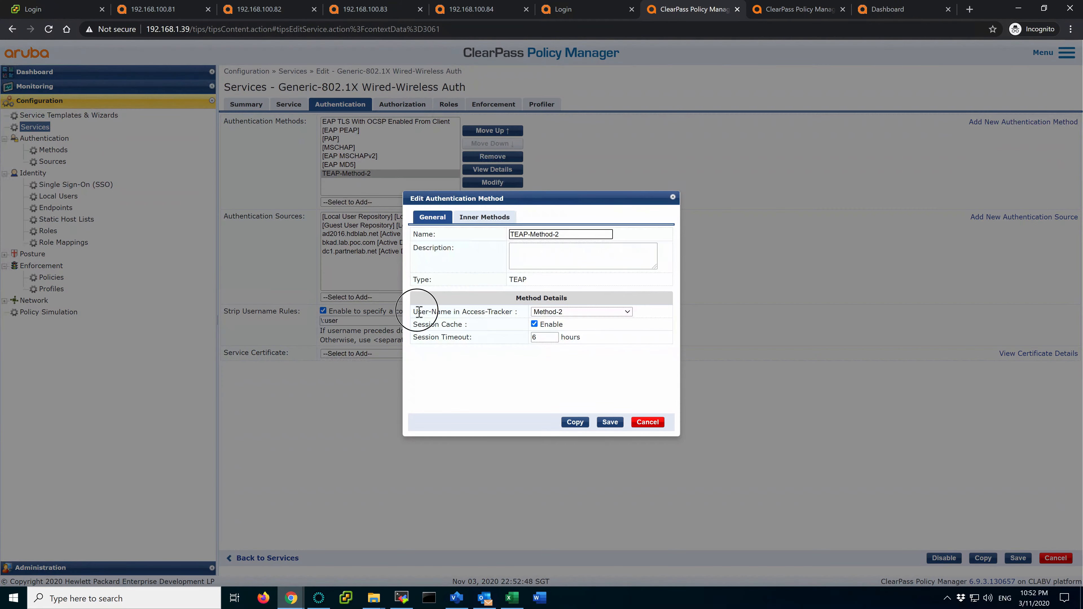
left_click_drag(420, 313, 475, 314)
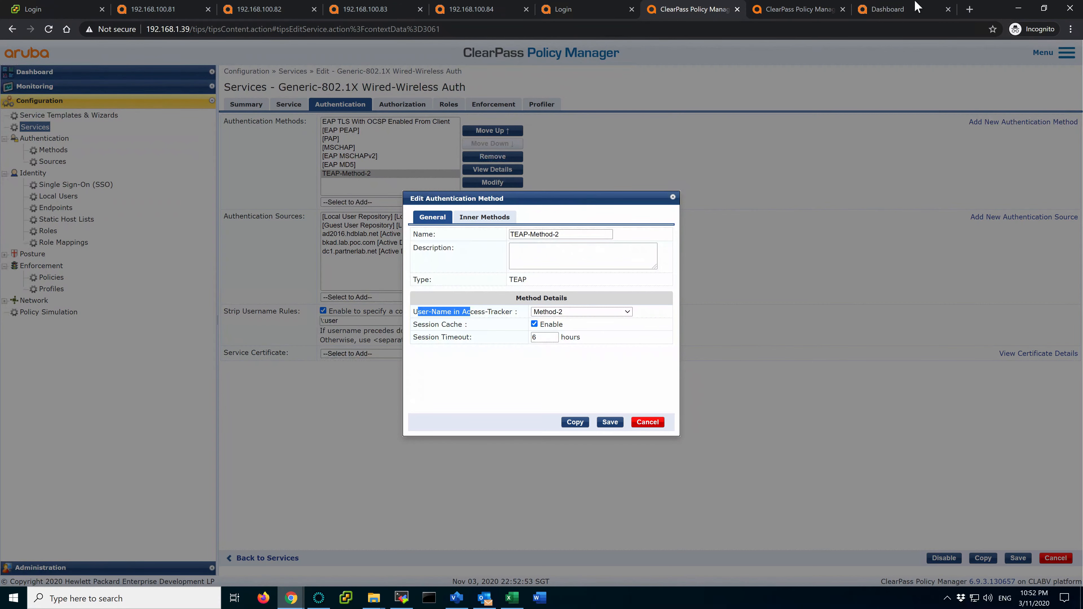
left_click(901, 16)
left_click(789, 11)
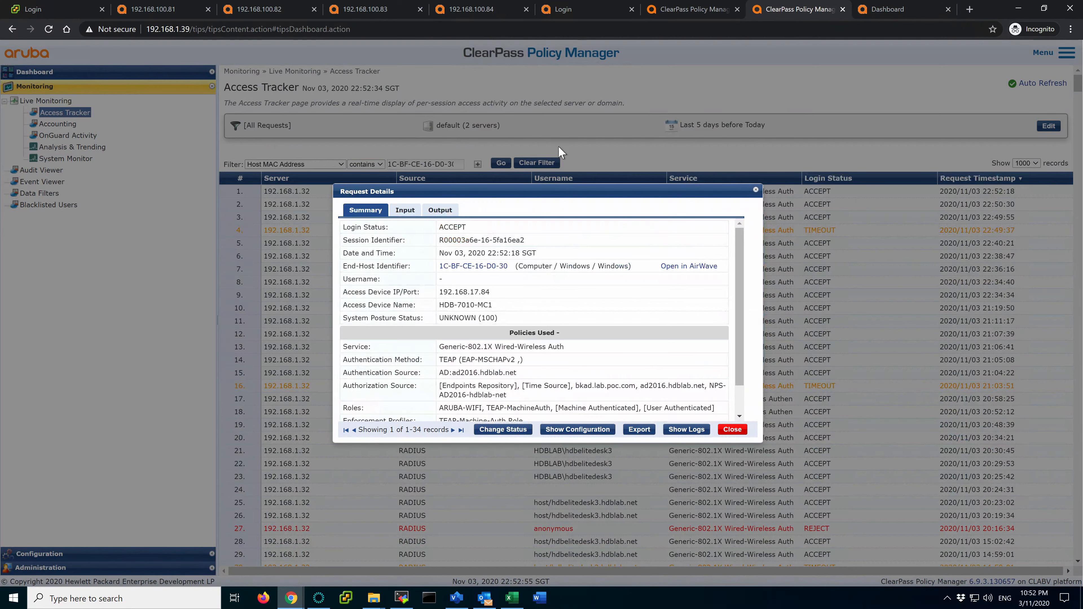
left_click(404, 210)
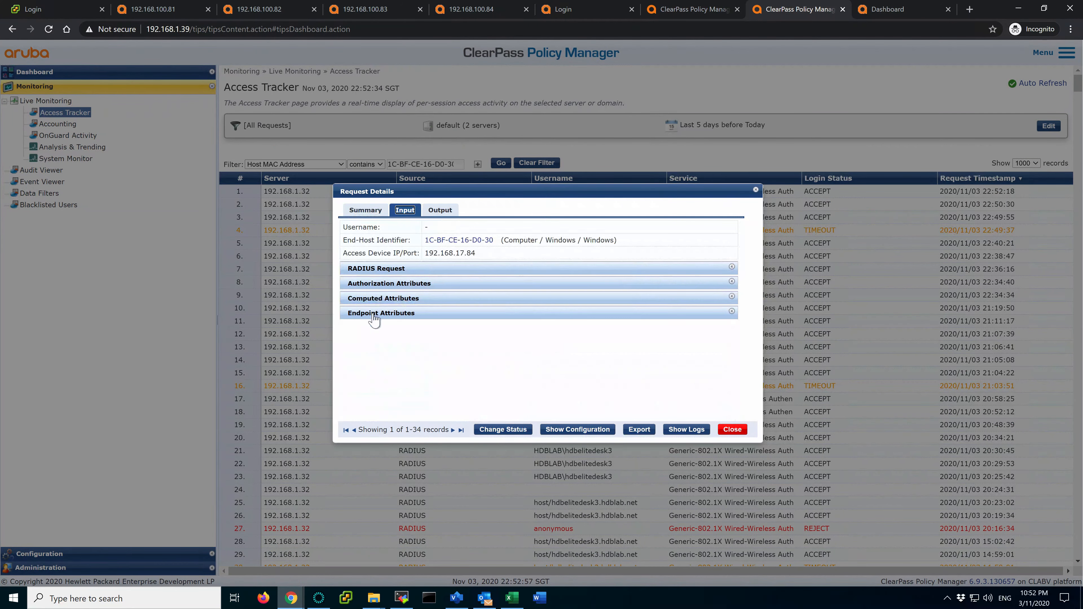
left_click(410, 298)
scroll(451, 361, "down", 5)
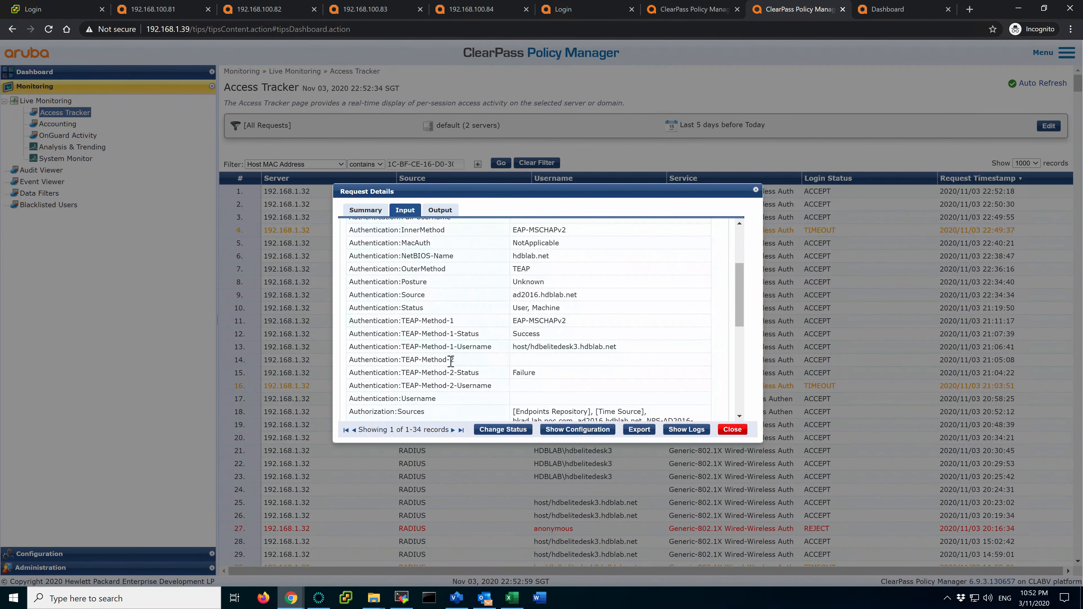
scroll(451, 360, "down", 1)
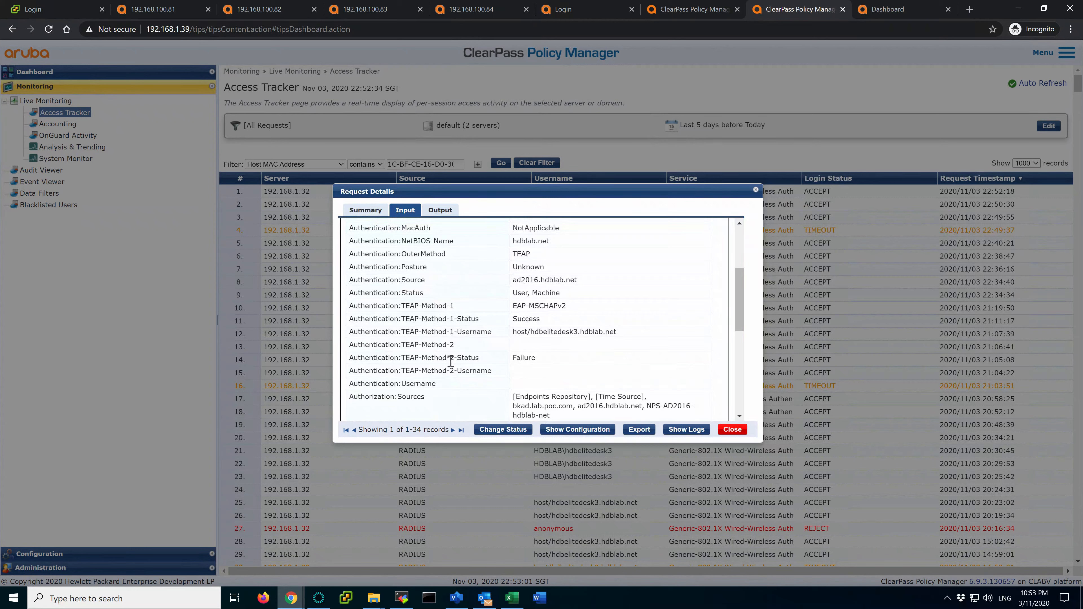
left_click_drag(353, 346, 496, 374)
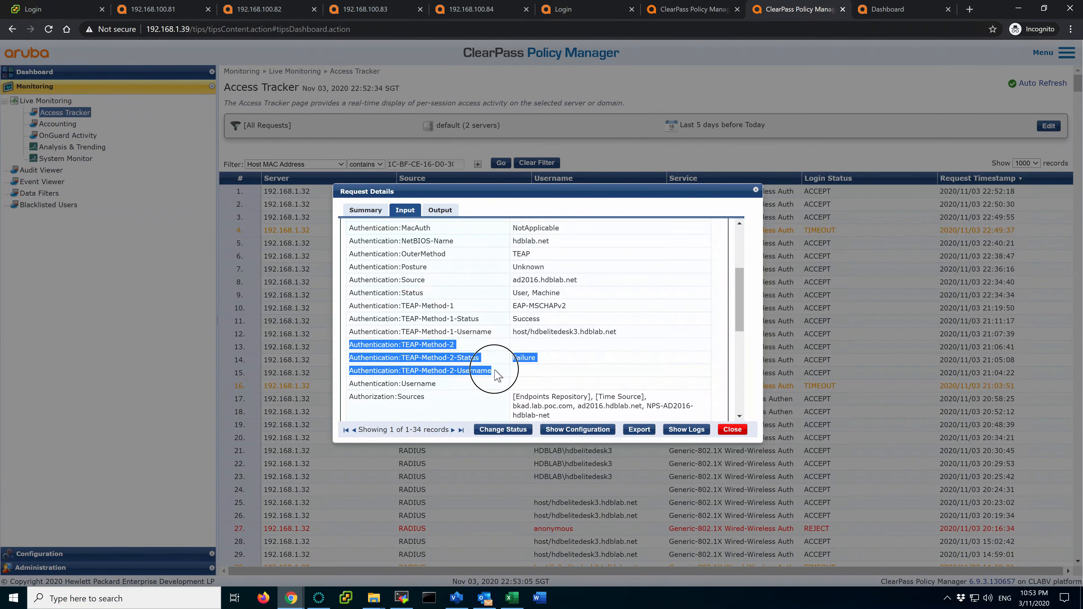
left_click(545, 377)
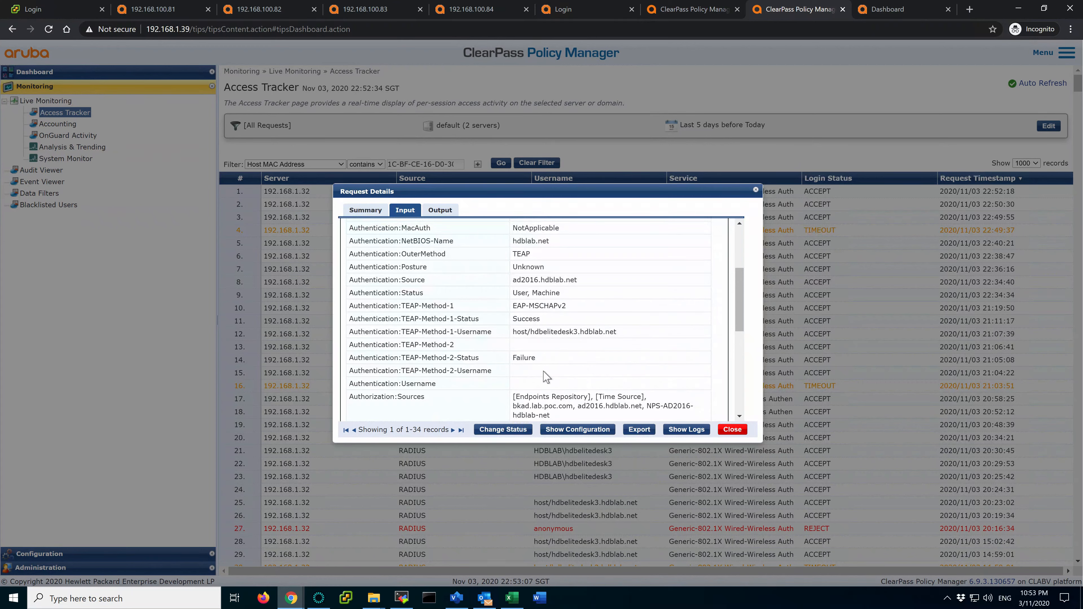
left_click_drag(353, 345, 461, 359)
left_click(511, 360)
left_click_drag(350, 306, 650, 336)
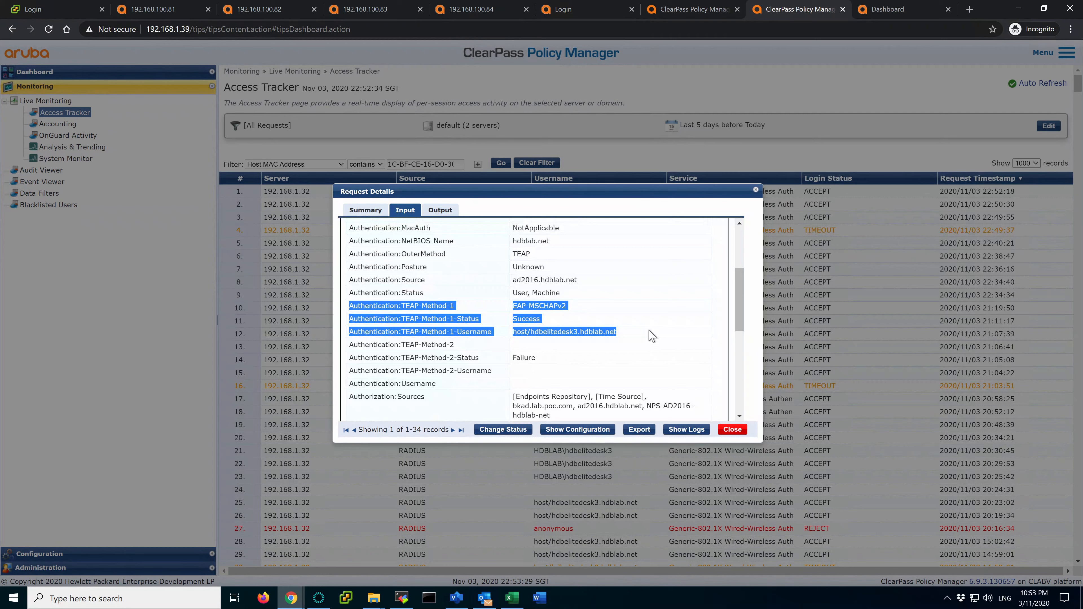
Show the request summary's assigned TEAP-MachineAuth role
left_click(365, 210)
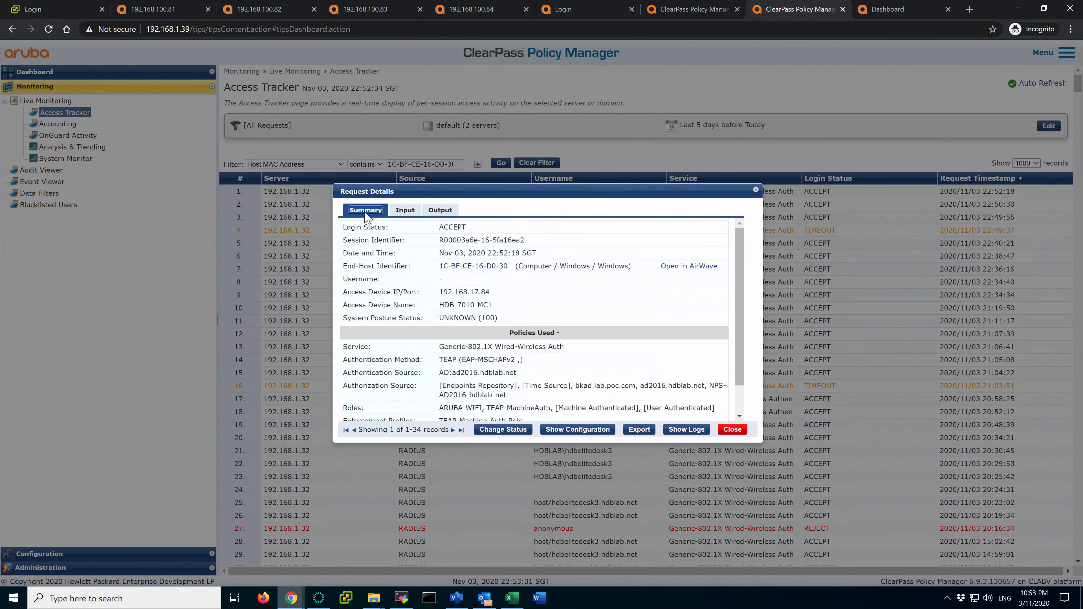
scroll(516, 361, "down", 2)
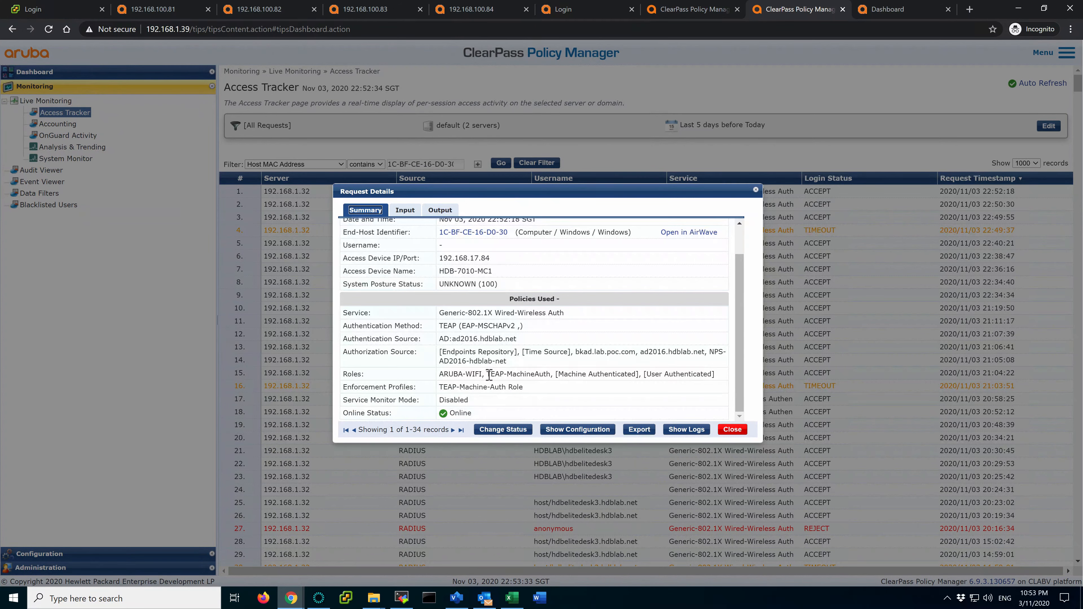
left_click_drag(488, 374, 550, 375)
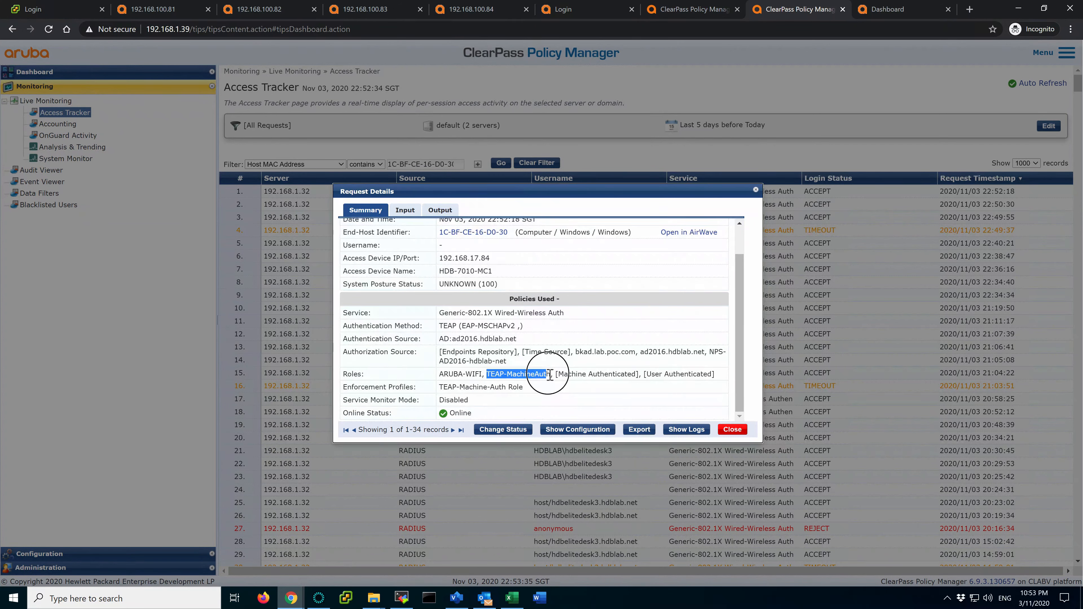
Show the Output tab's RADIUS response and the TEAP-Machine-Auth Role enforcement profile
left_click(440, 210)
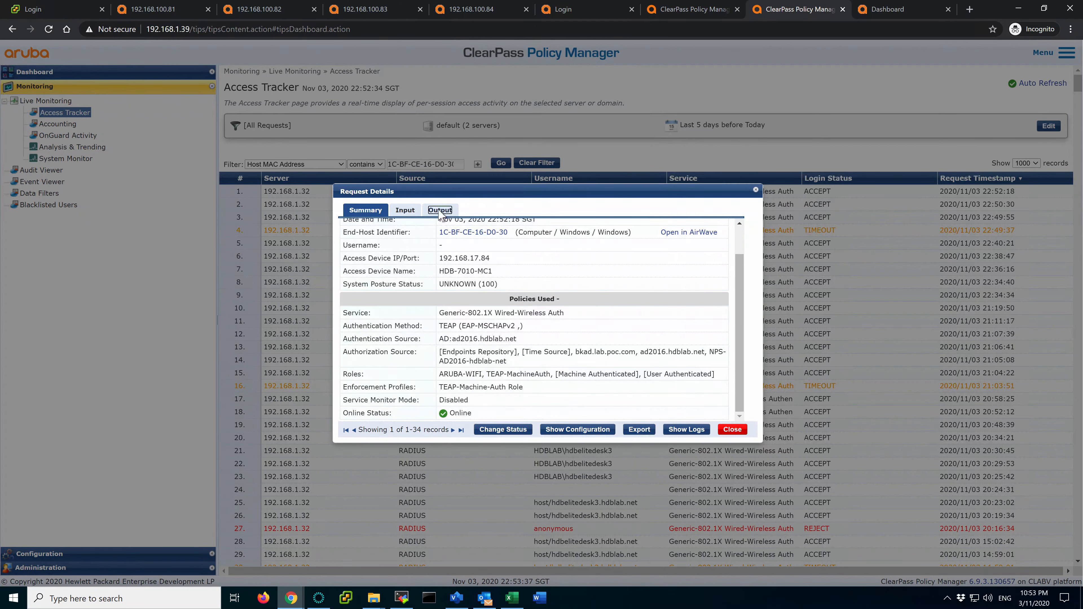
left_click(498, 273)
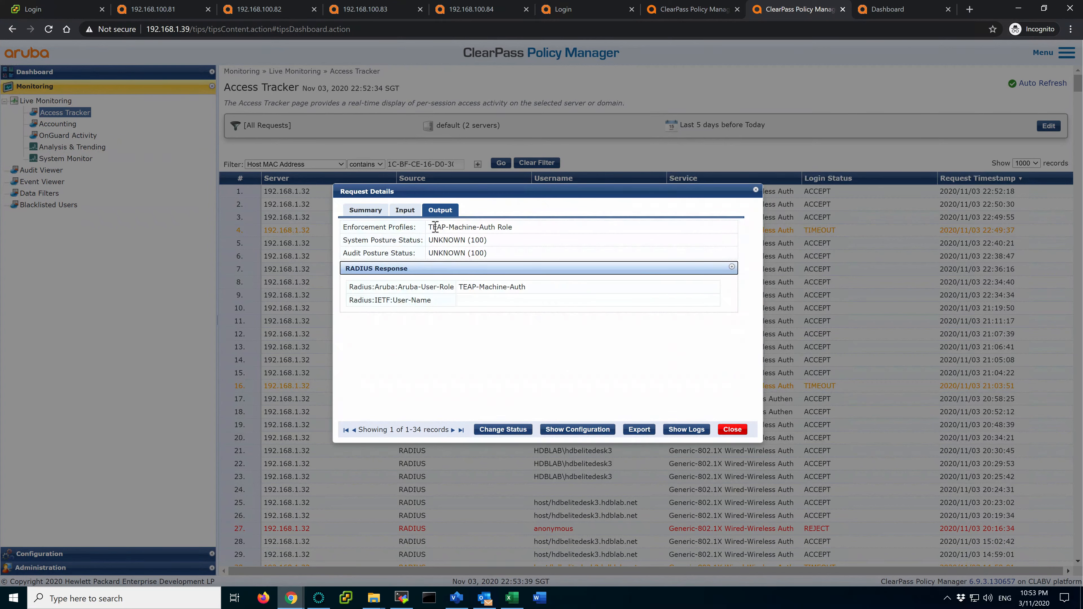
left_click_drag(429, 227, 517, 234)
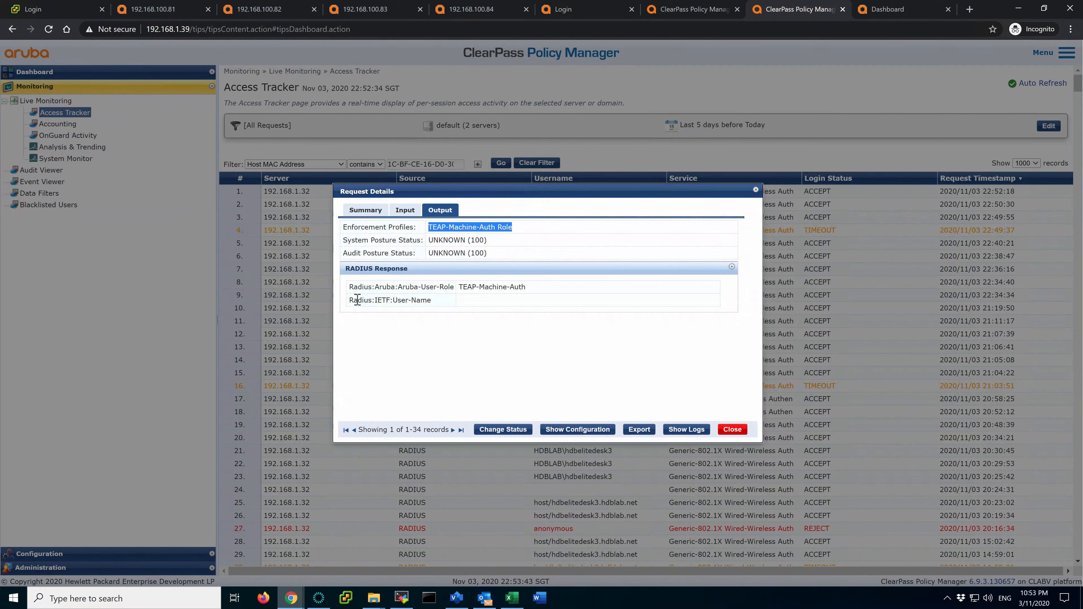
left_click_drag(354, 299, 383, 299)
left_click(390, 300)
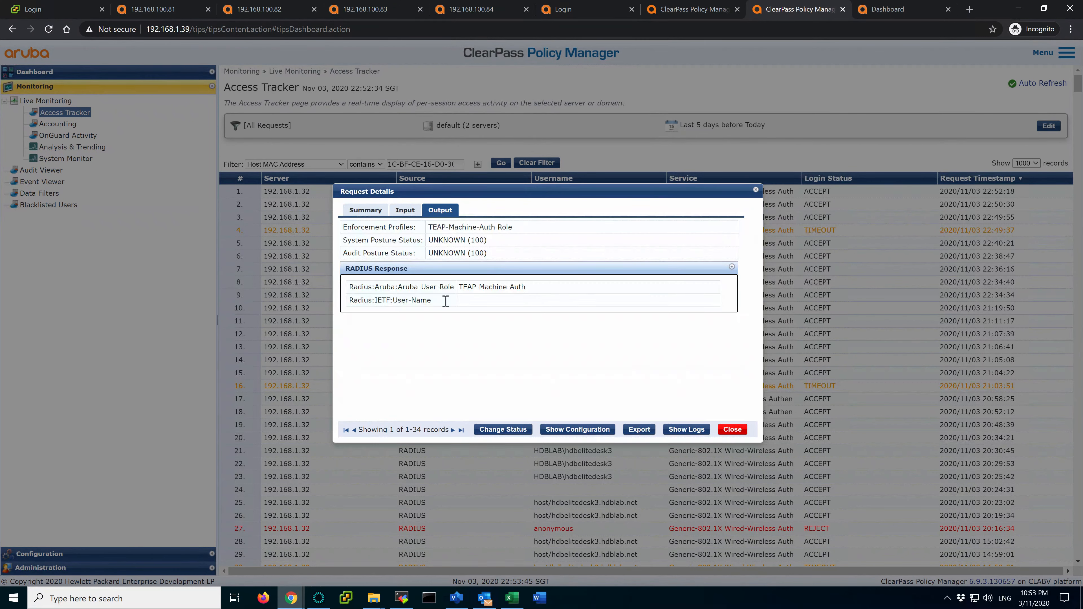
Point out the empty TEAP-Method-2-Username attribute on the Input tab, then return to Output
left_click(405, 210)
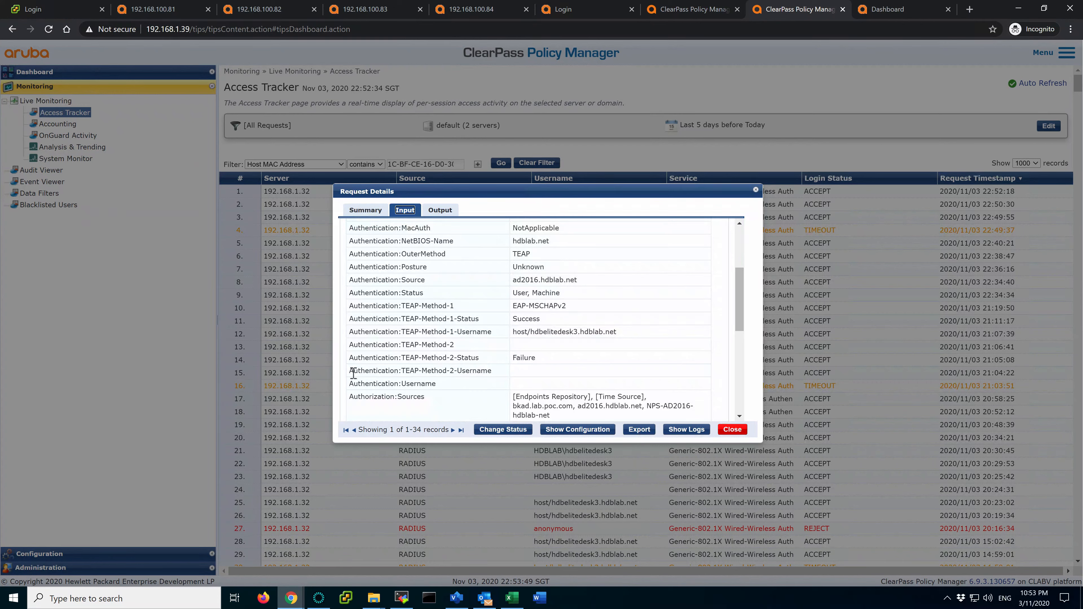
left_click_drag(352, 374, 496, 375)
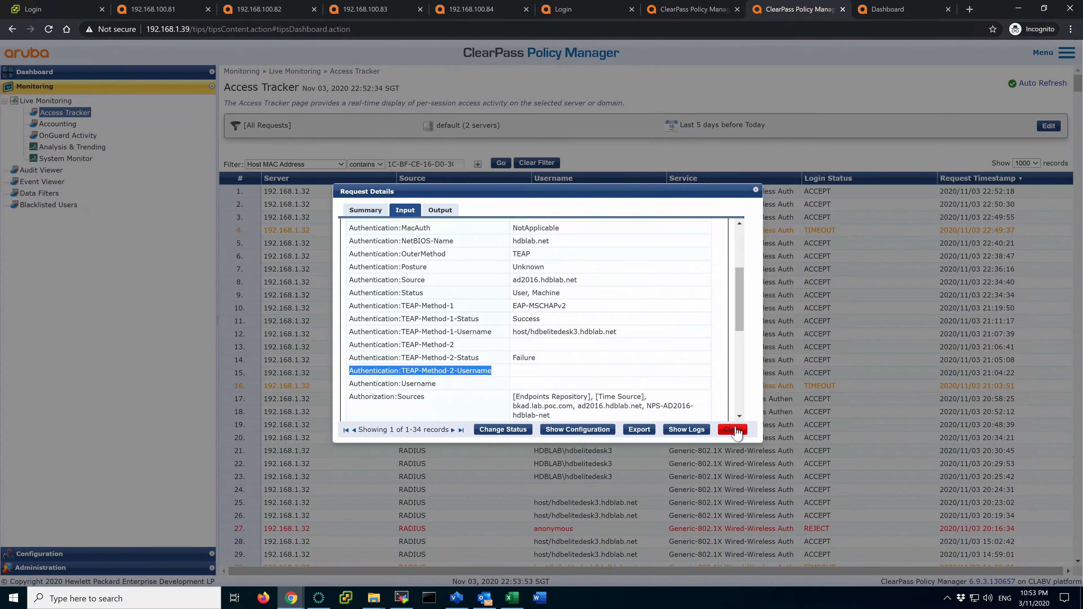
left_click(440, 211)
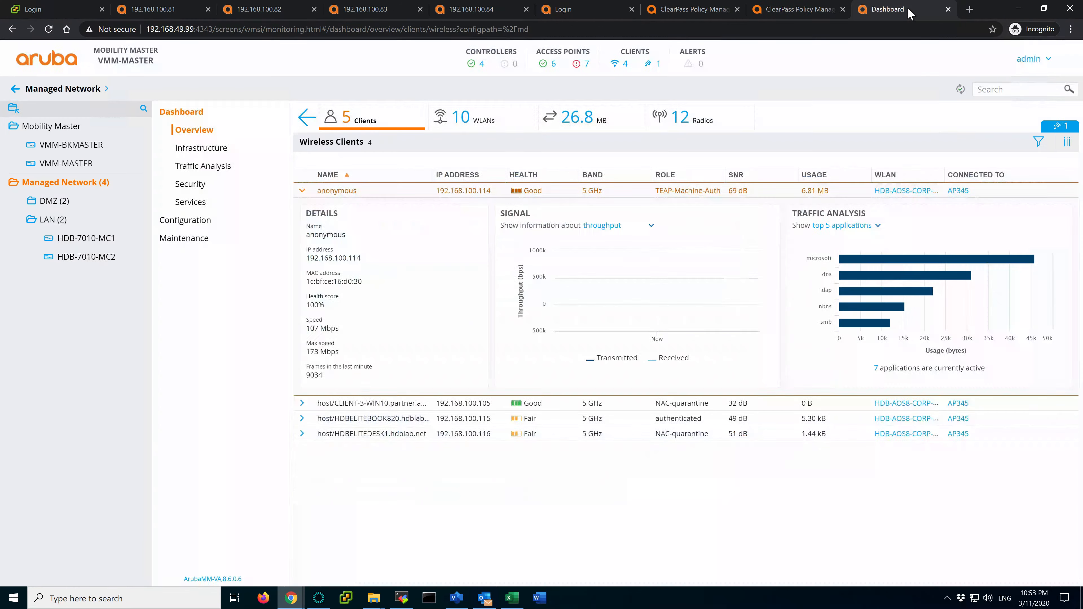
Reload the Mobility Master wireless clients list and expand the 'anonymous' client row
left_click(885, 12)
left_click(49, 29)
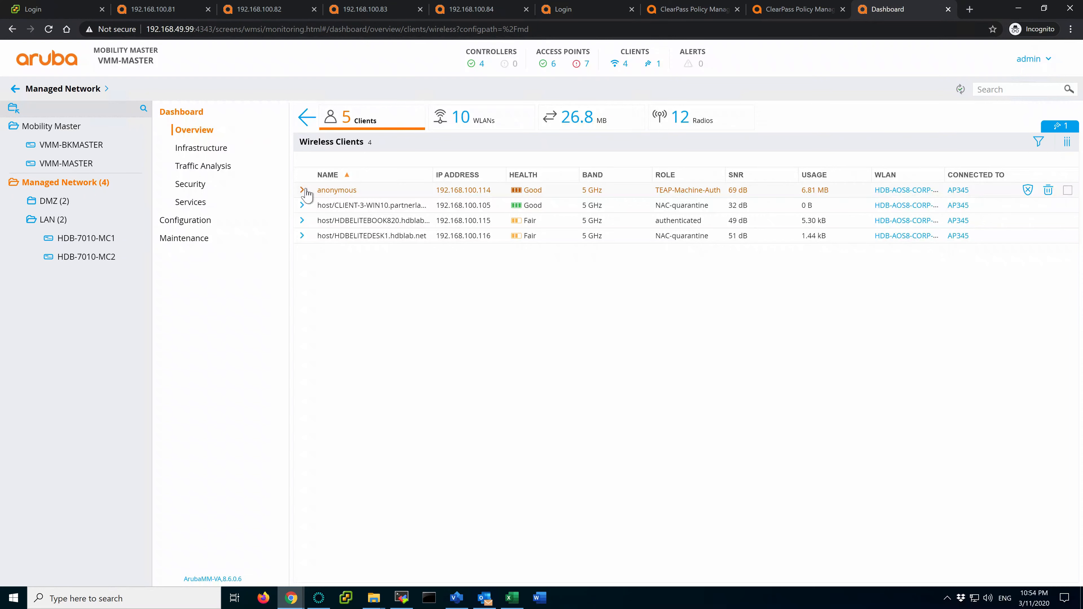
left_click(303, 191)
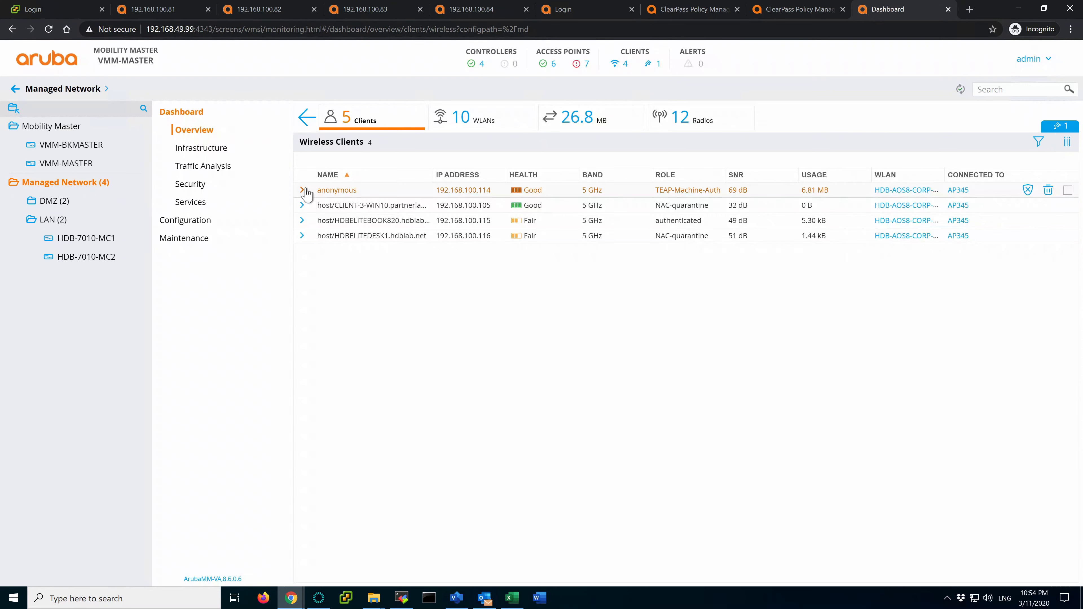
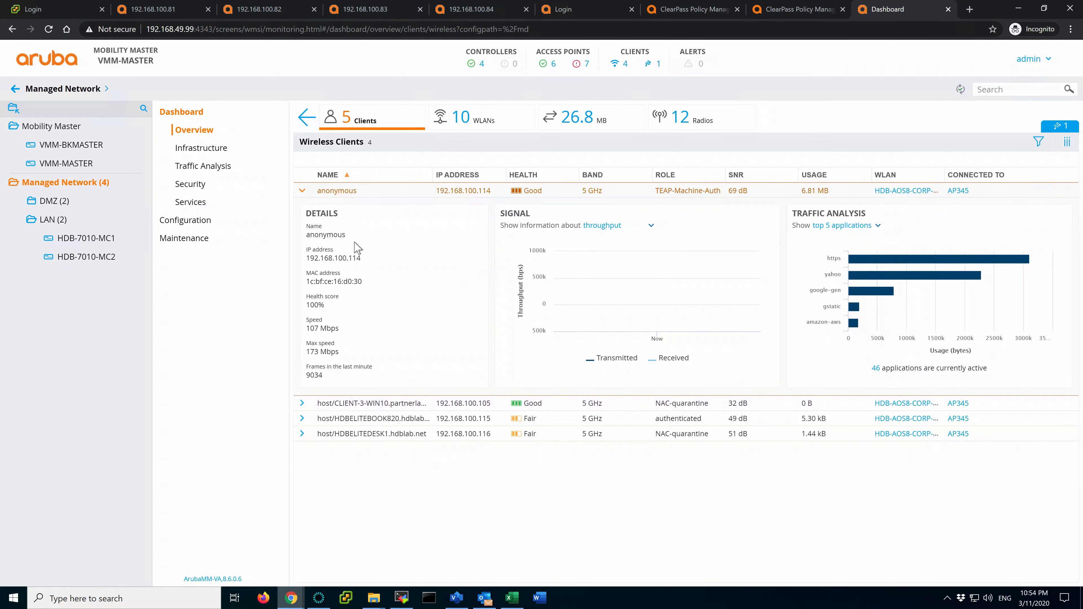
Switch from the Mobility Master session to the Windows client desktop showing Yahoo
key("ctrl+Left")
key("ctrl+Right")
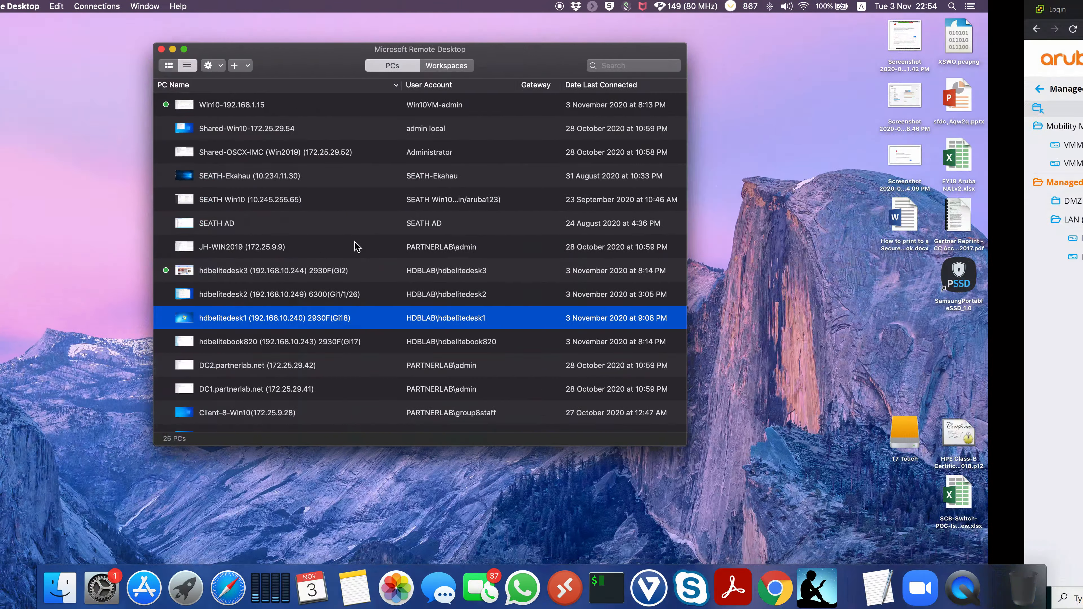
key("ctrl+Right")
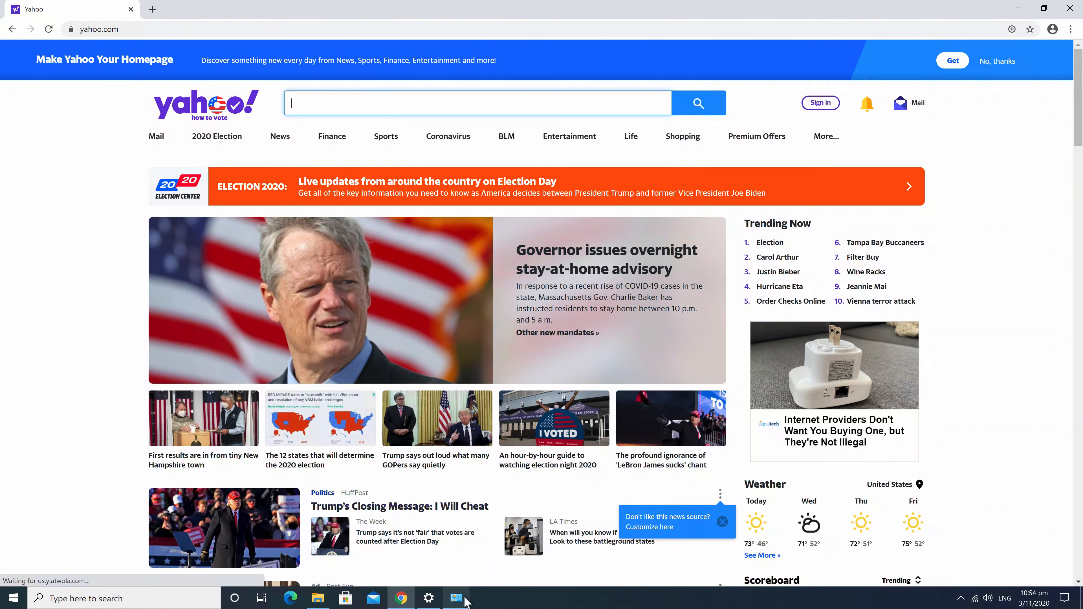
Open the advanced 802.1X settings in the Wi-Fi 3 network's security properties
left_click(456, 598)
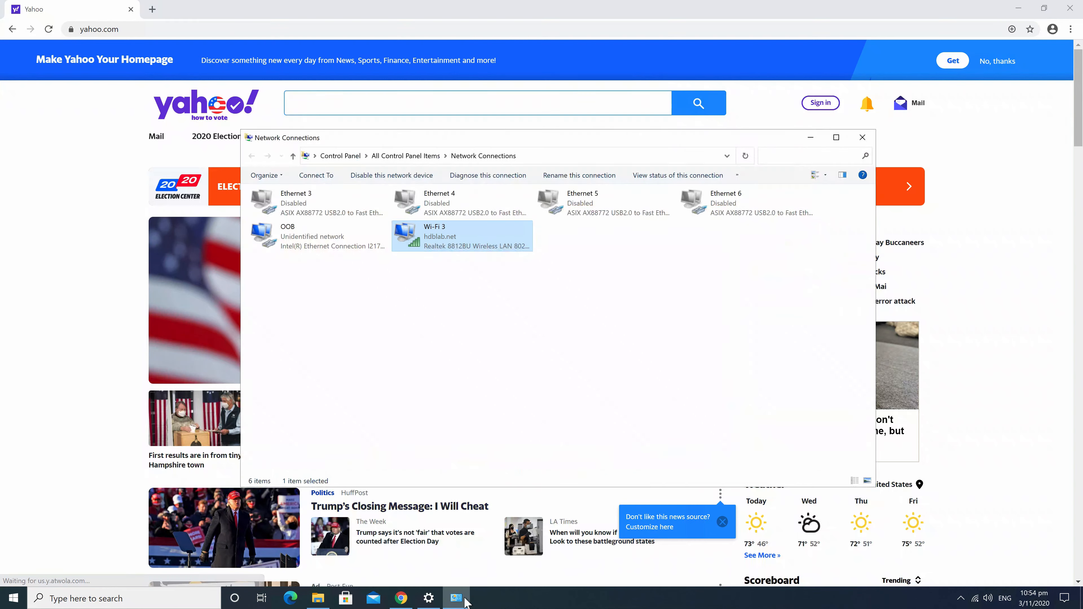
right_click(410, 242)
left_click(439, 277)
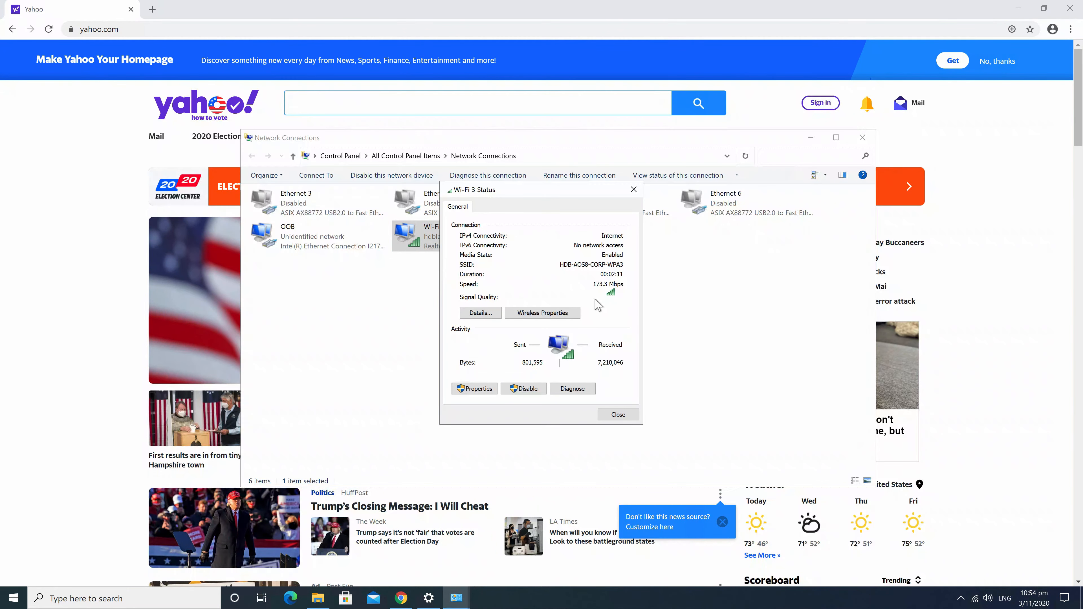
left_click(553, 313)
left_click(501, 216)
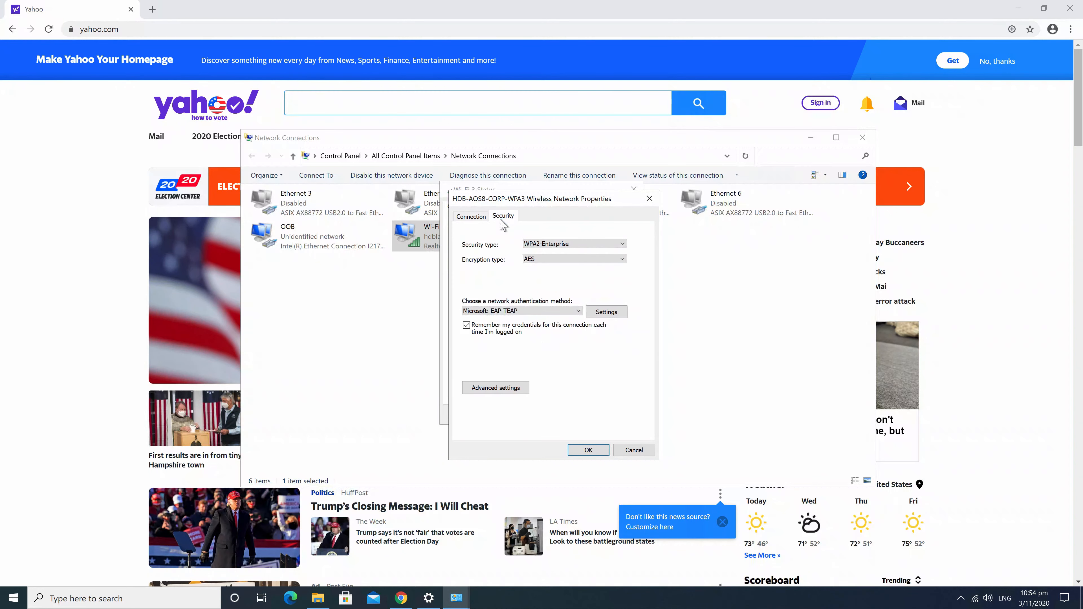
left_click(510, 388)
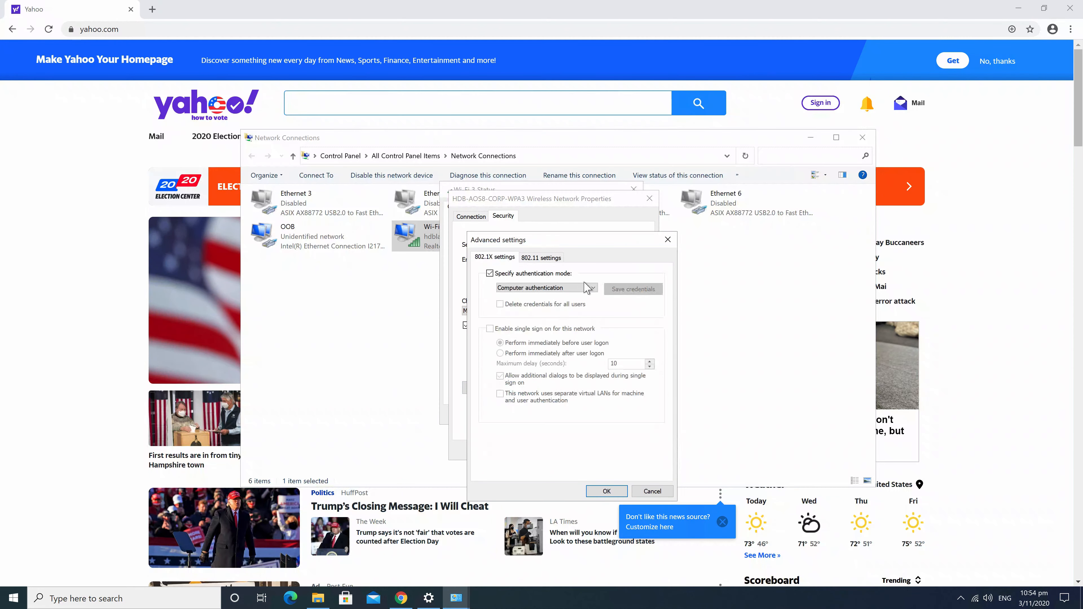
Choose User or computer authentication with single sign-on, save, and select HDB-AOS8-CORP-WPA3 in the network list
left_click(569, 288)
left_click(559, 296)
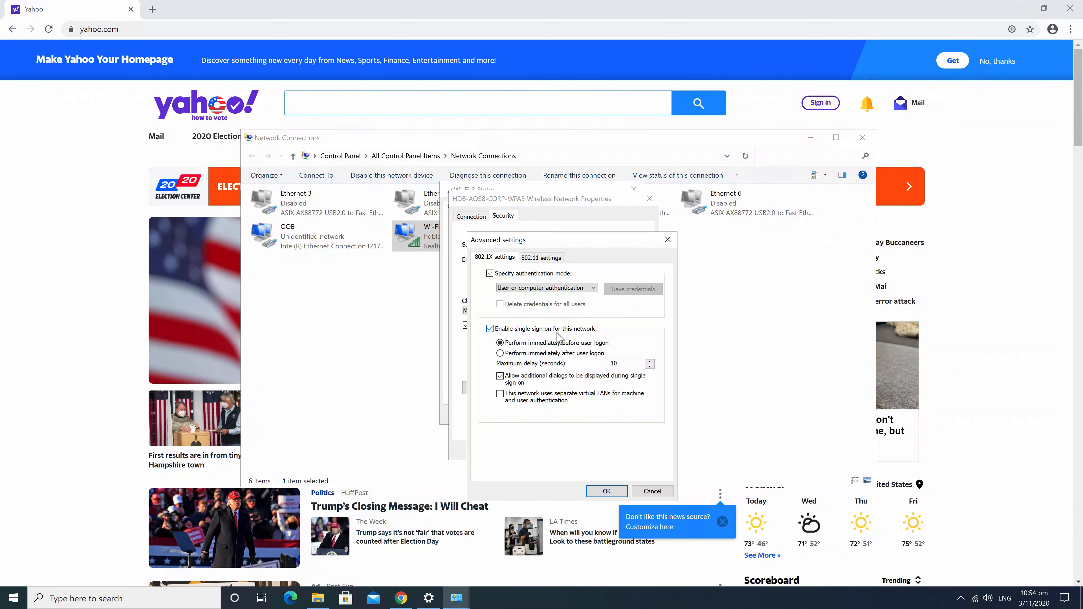
left_click(616, 492)
left_click(589, 450)
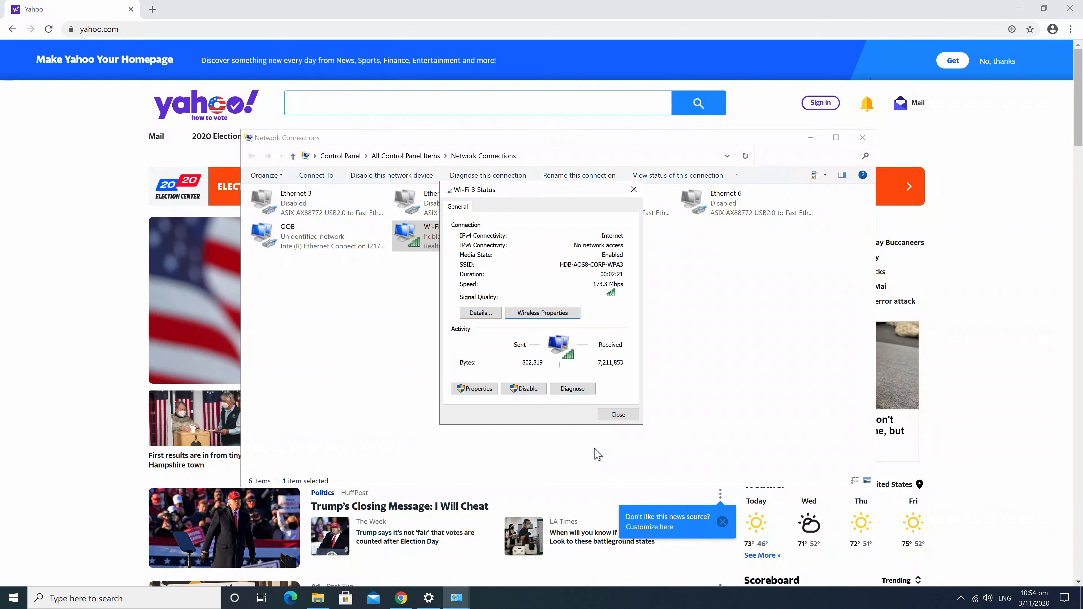
left_click(621, 416)
left_click(975, 599)
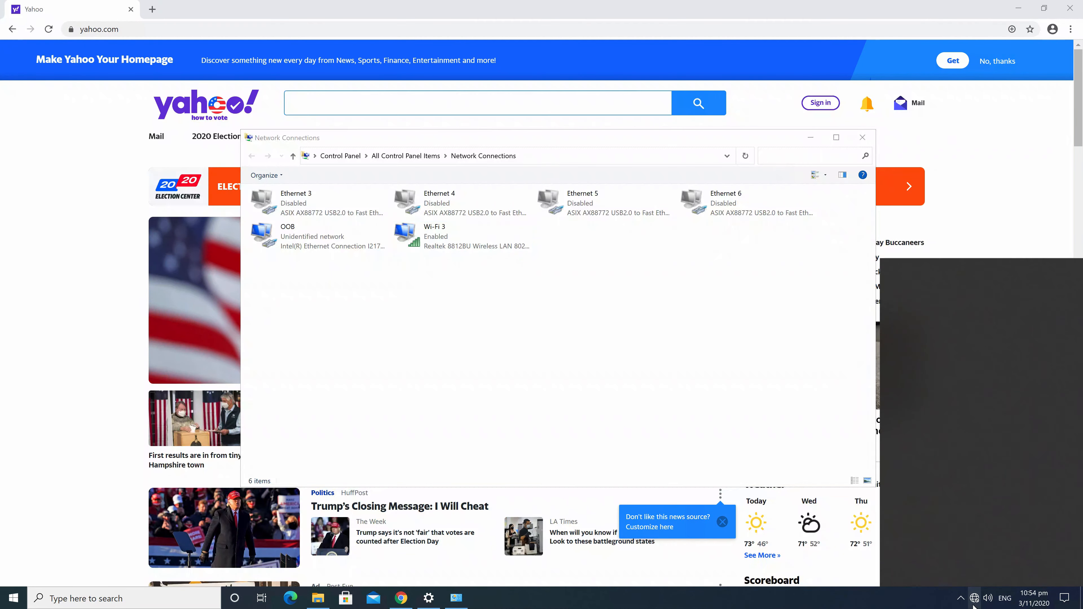
left_click(981, 316)
Reconnect to HDB-AOS8-CORP-WPA3 and load arubanetworks.com in Chrome to confirm internet access
left_click(1046, 372)
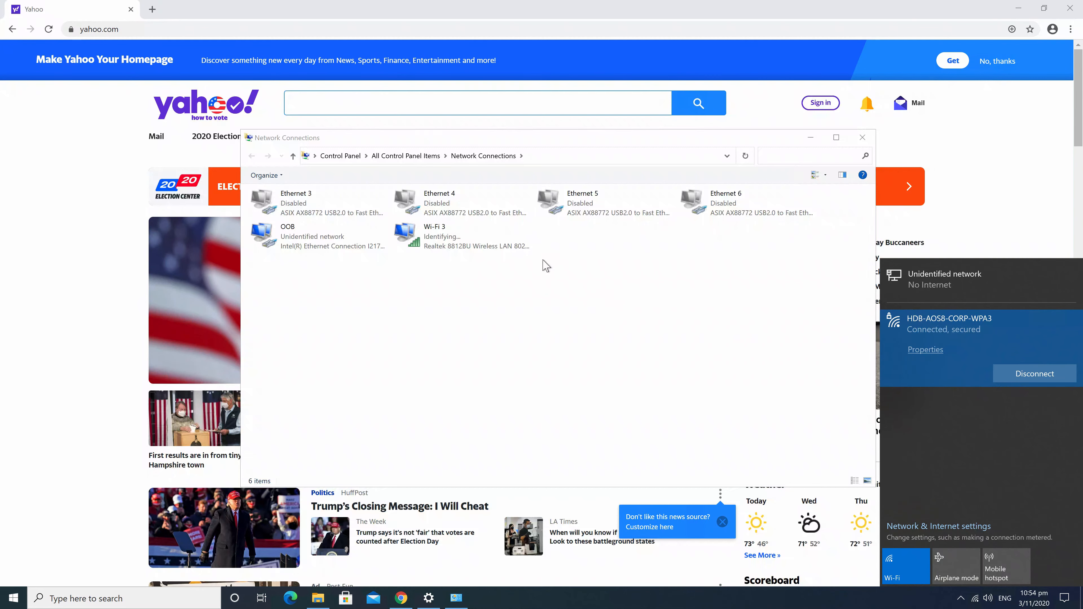
left_click(610, 341)
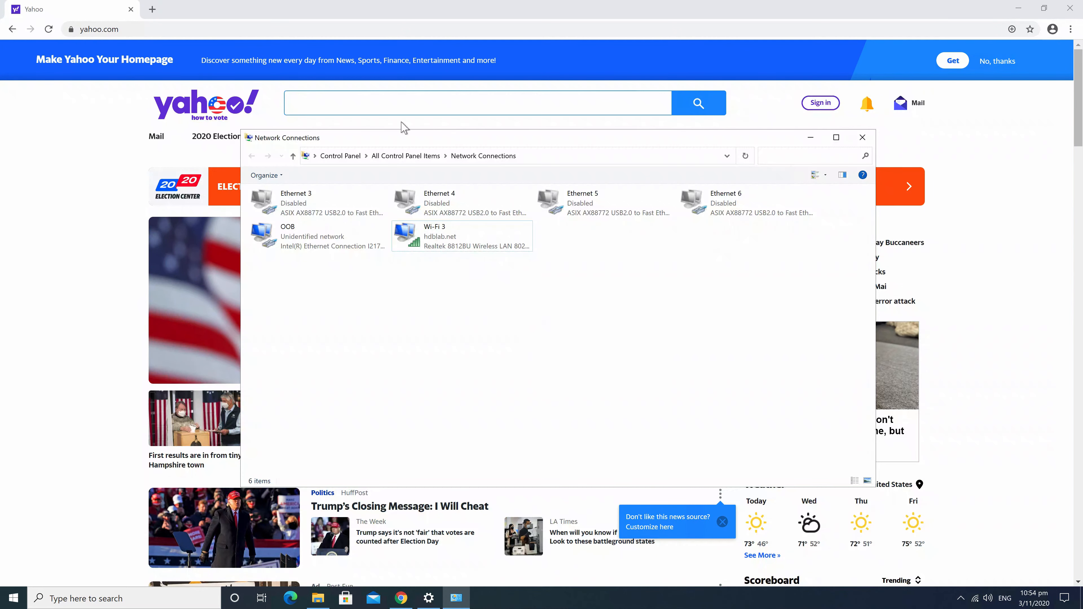
left_click(69, 29)
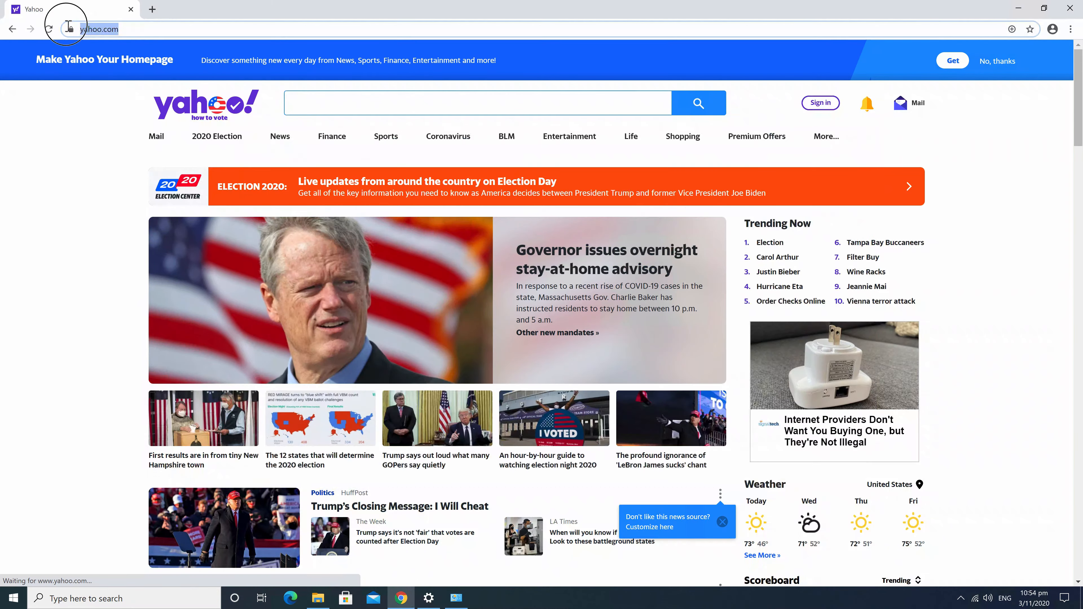
type("arubanetworks")
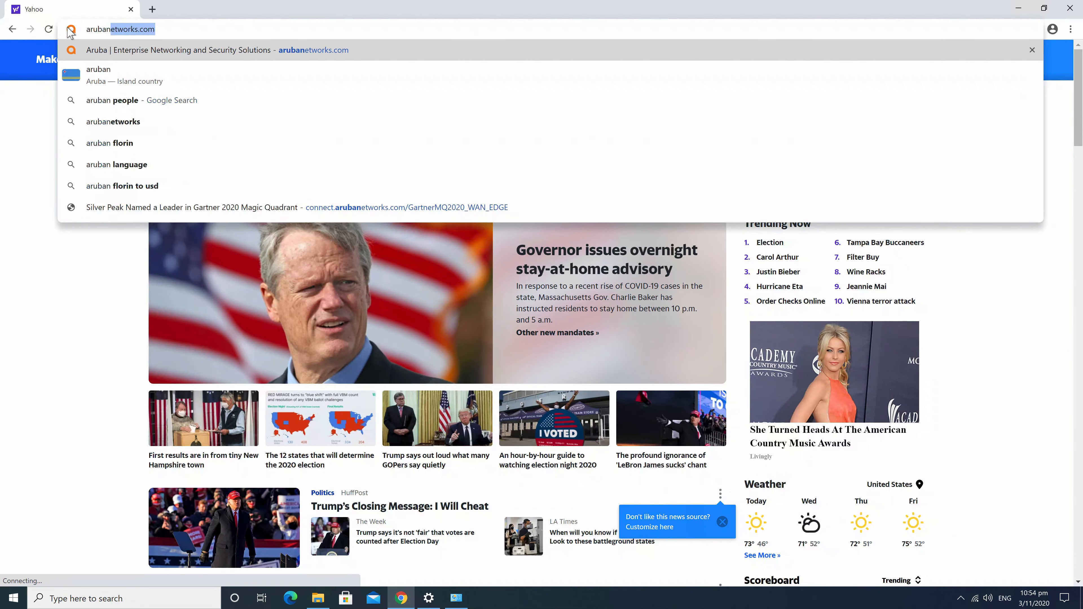
key("Return")
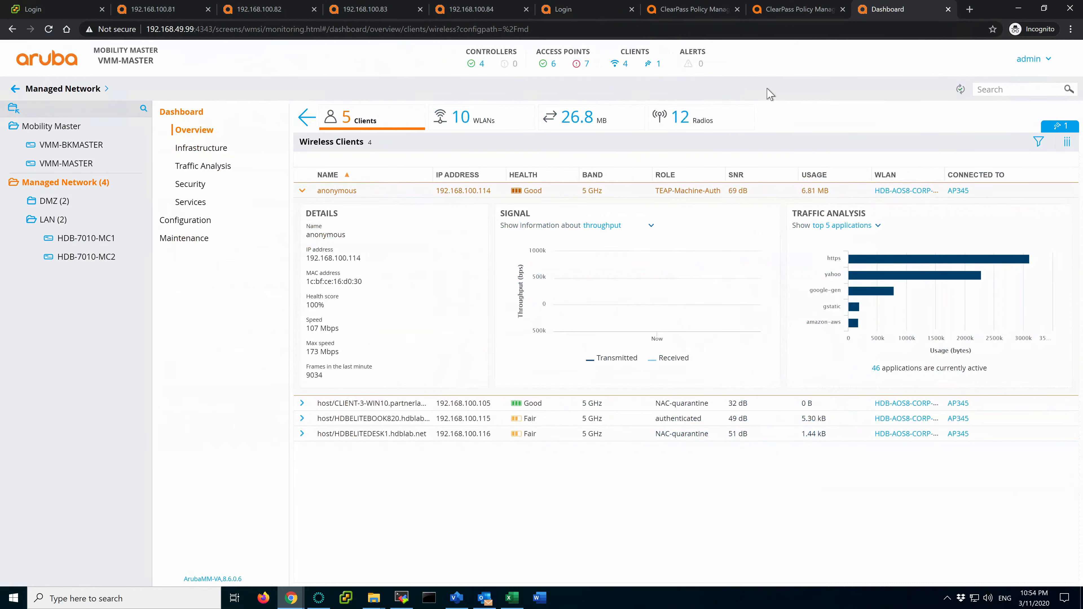
Refresh Access Tracker, open the newest request, and highlight its TEAP-MachineAuth and TEAP-UserAuth roles
left_click(810, 9)
left_click(756, 191)
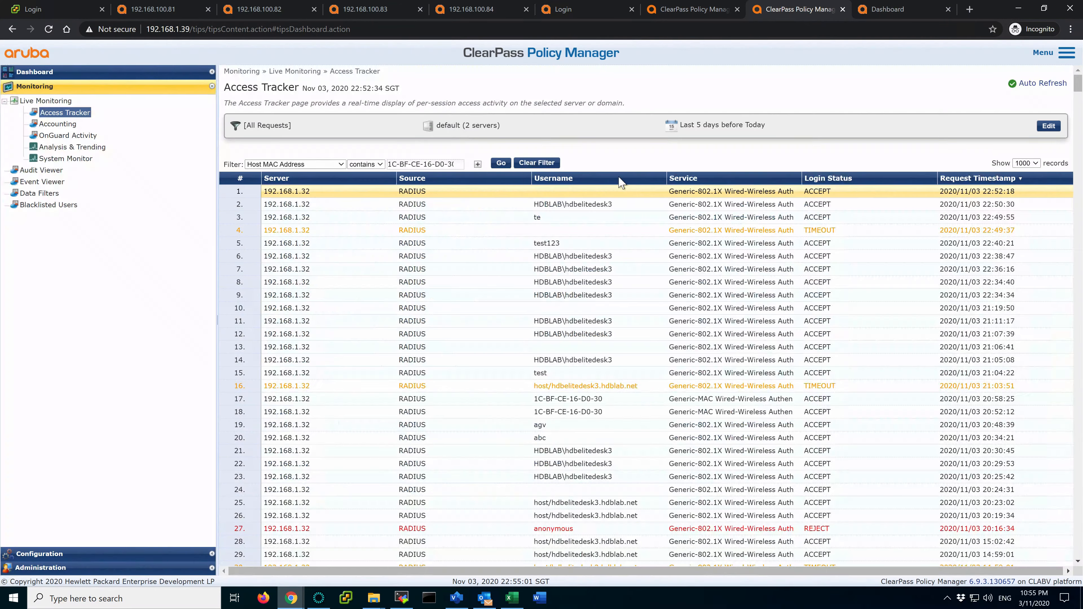
left_click(500, 167)
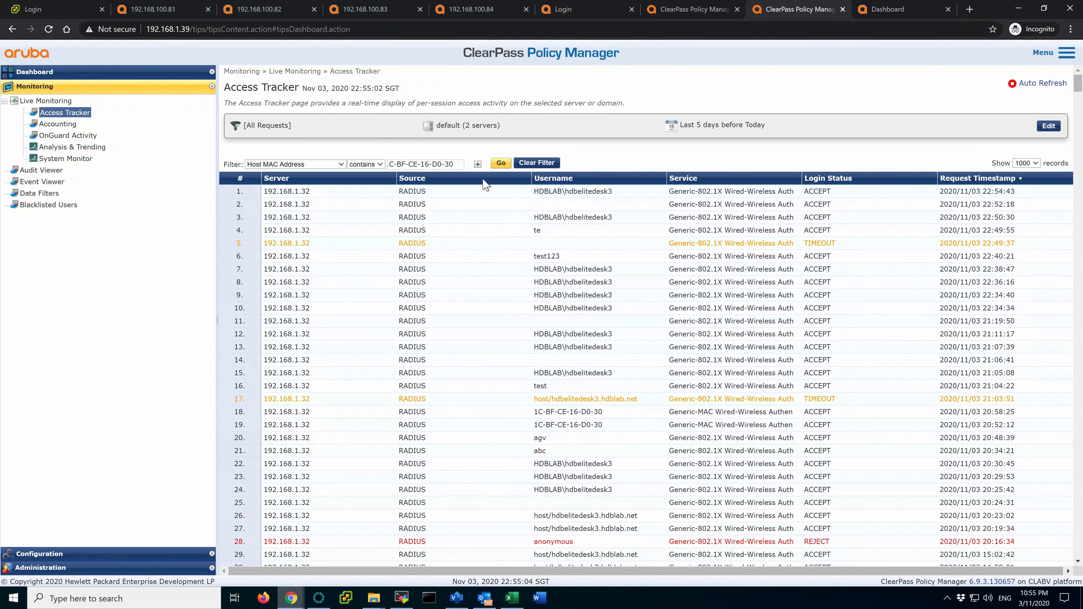
left_click(472, 191)
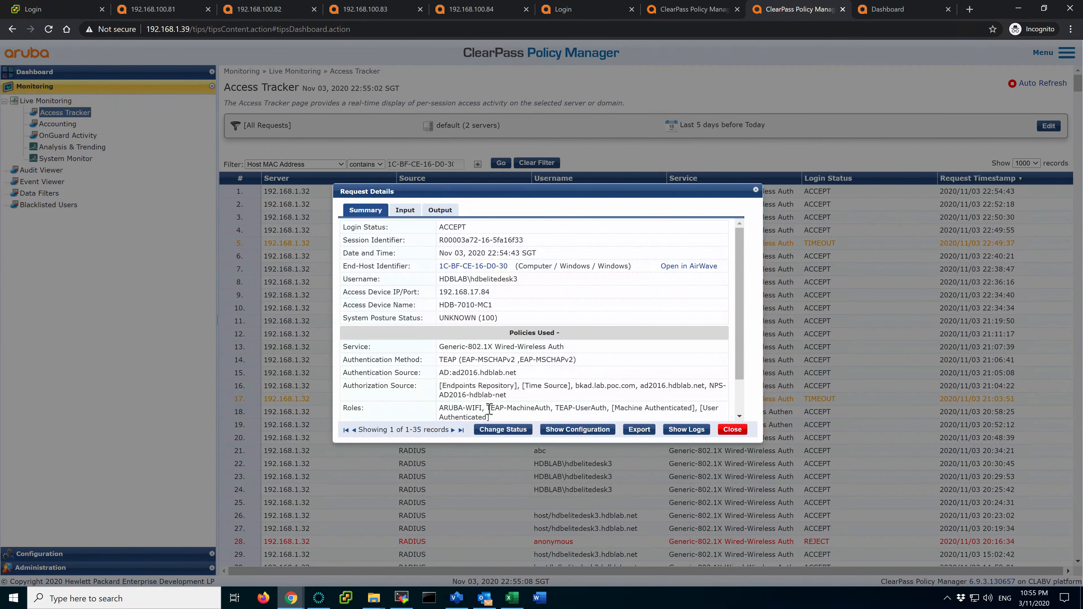
left_click_drag(490, 409, 608, 411)
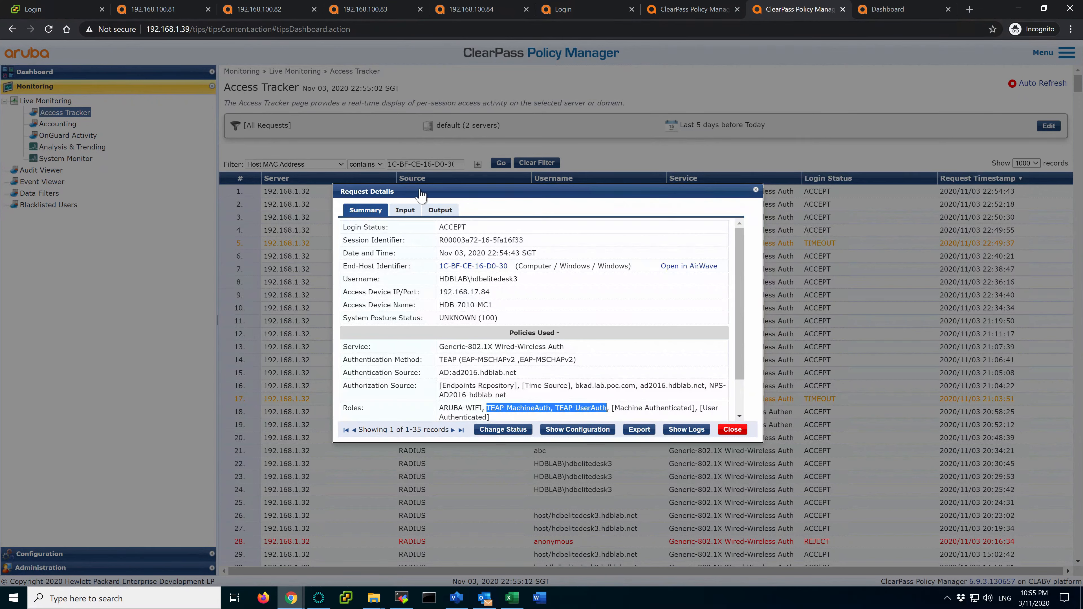
On the Input tab, highlight the TEAP-Method-1 and TEAP-Method-2 computed attribute rows
left_click(405, 210)
left_click(424, 299)
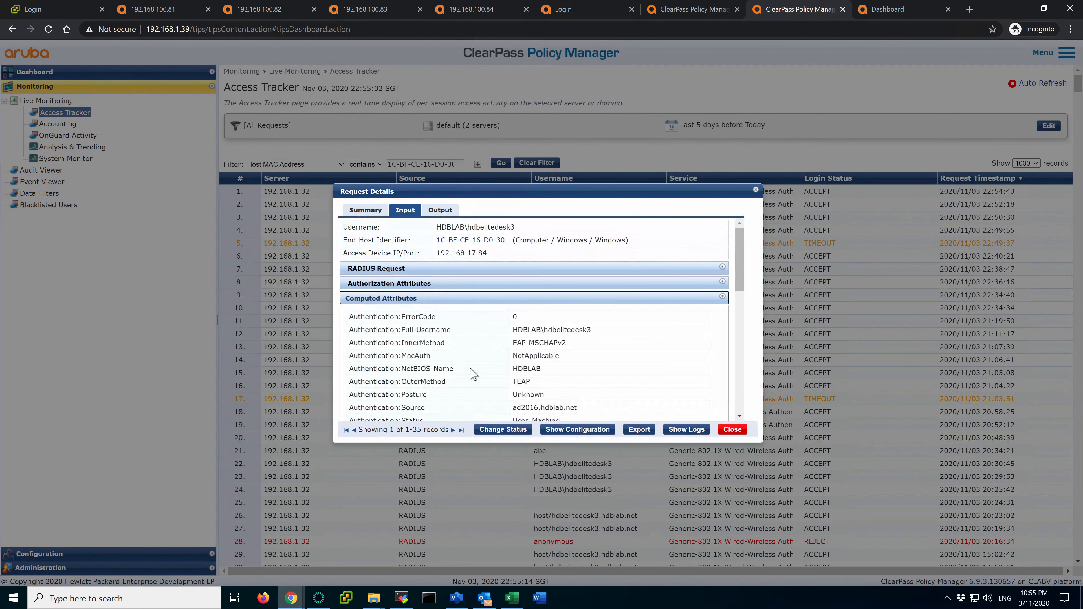
scroll(482, 378, "down", 1)
scroll(482, 378, "down", 3)
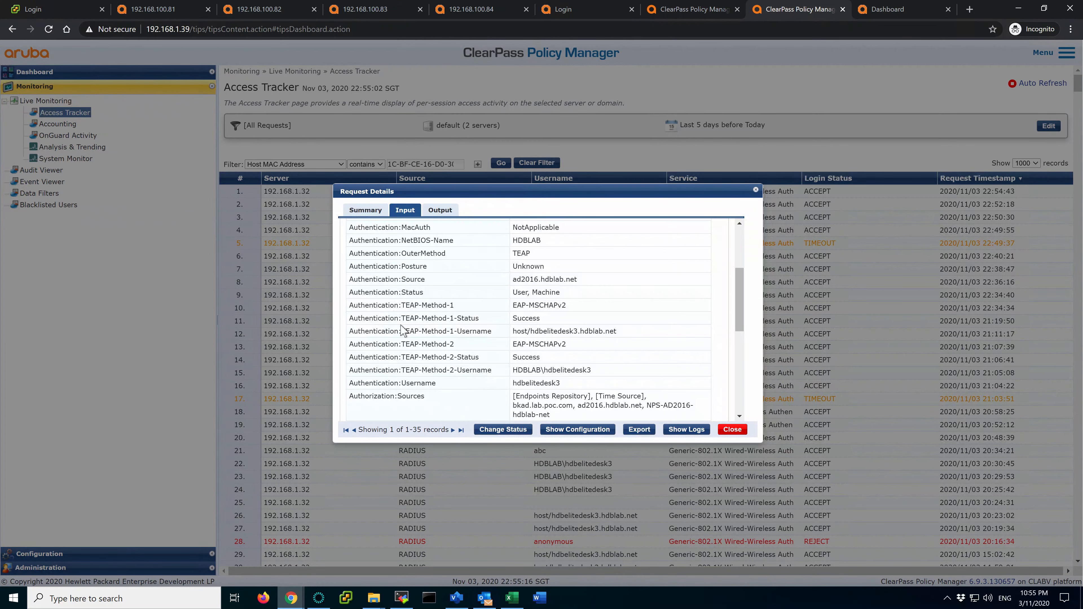
left_click_drag(355, 307, 630, 340)
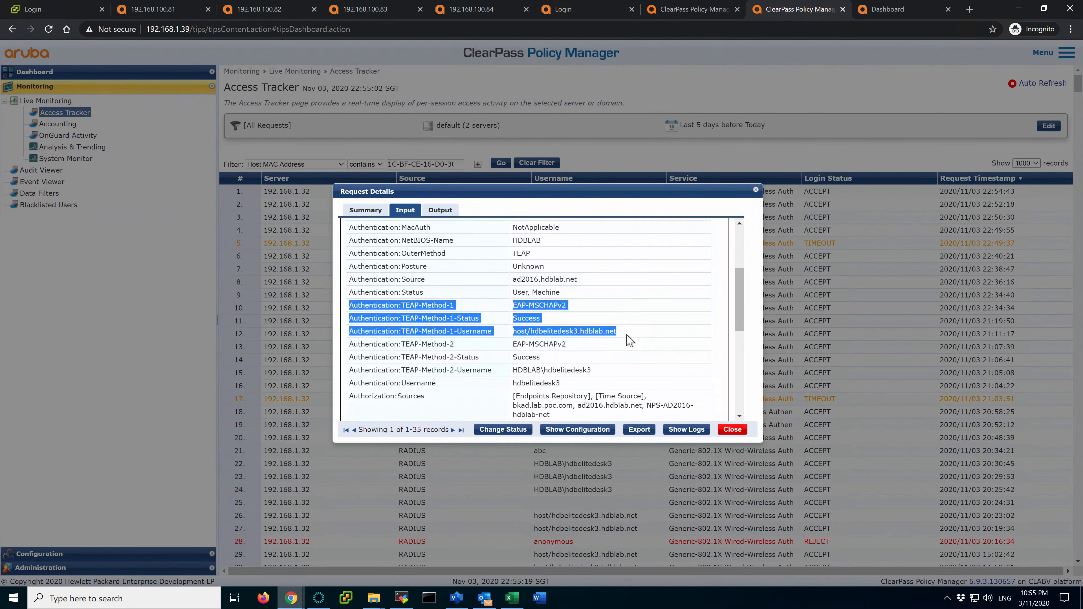
double_click(352, 345)
left_click_drag(539, 357, 625, 371)
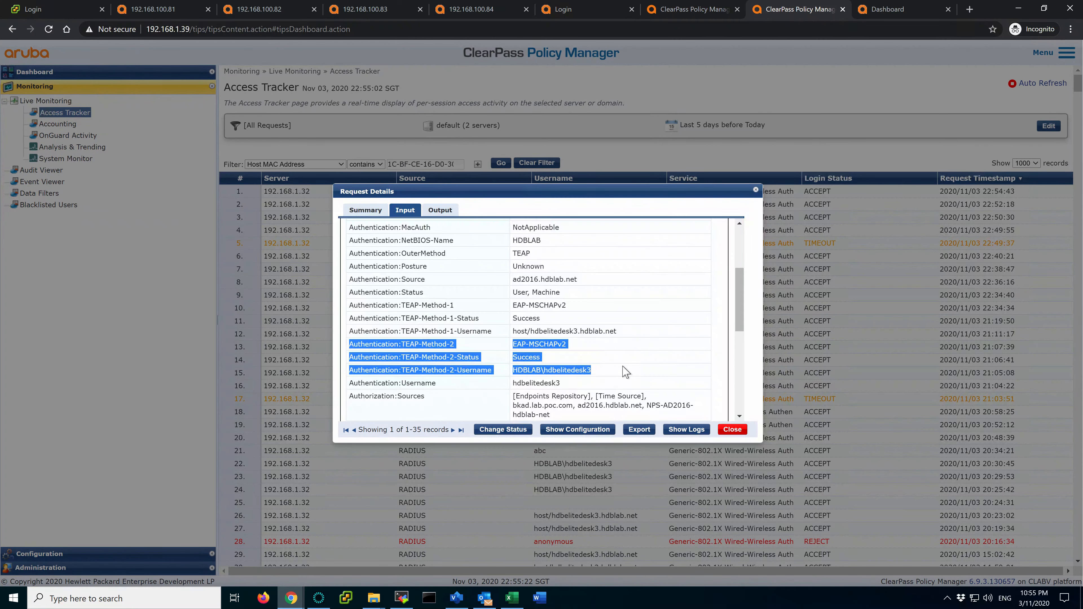
scroll(516, 329, "down", 8)
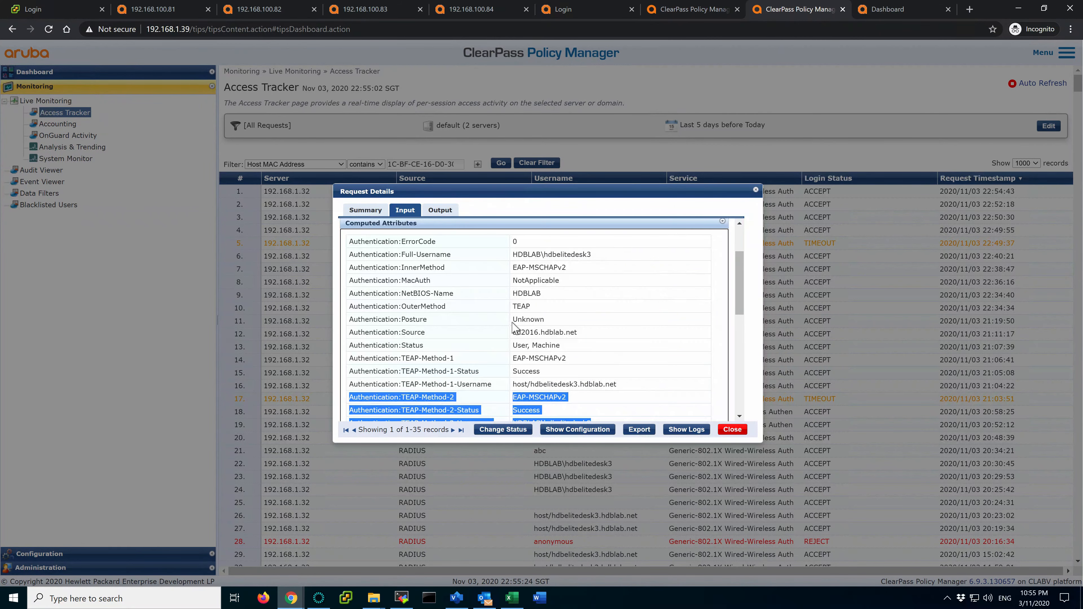
scroll(513, 325, "up", 10)
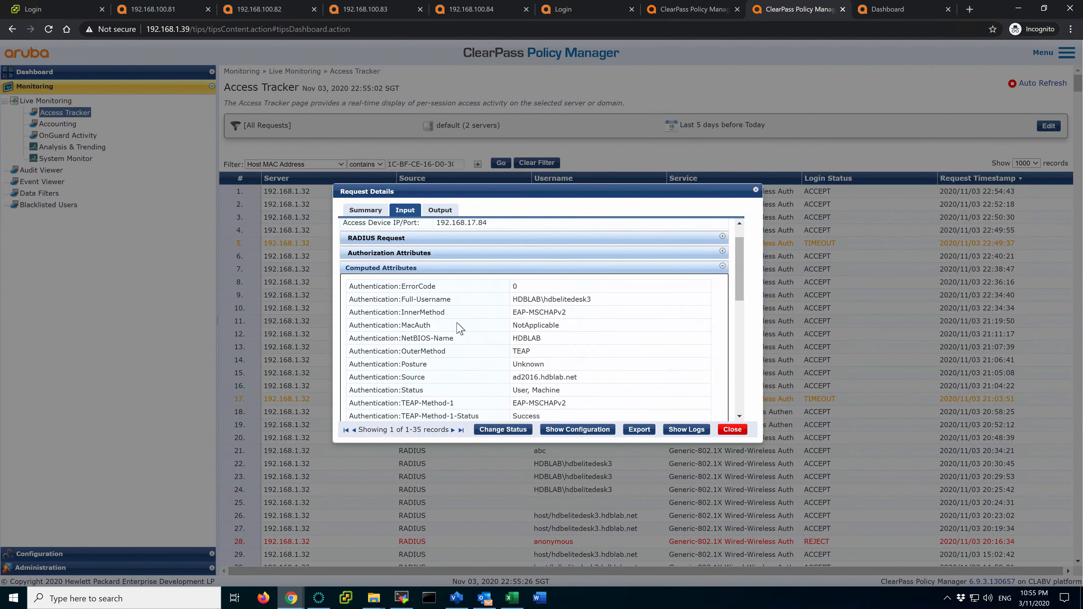
Check the machine name under Authorization Attributes, then show the Output tab's enforcement profile
left_click(435, 283)
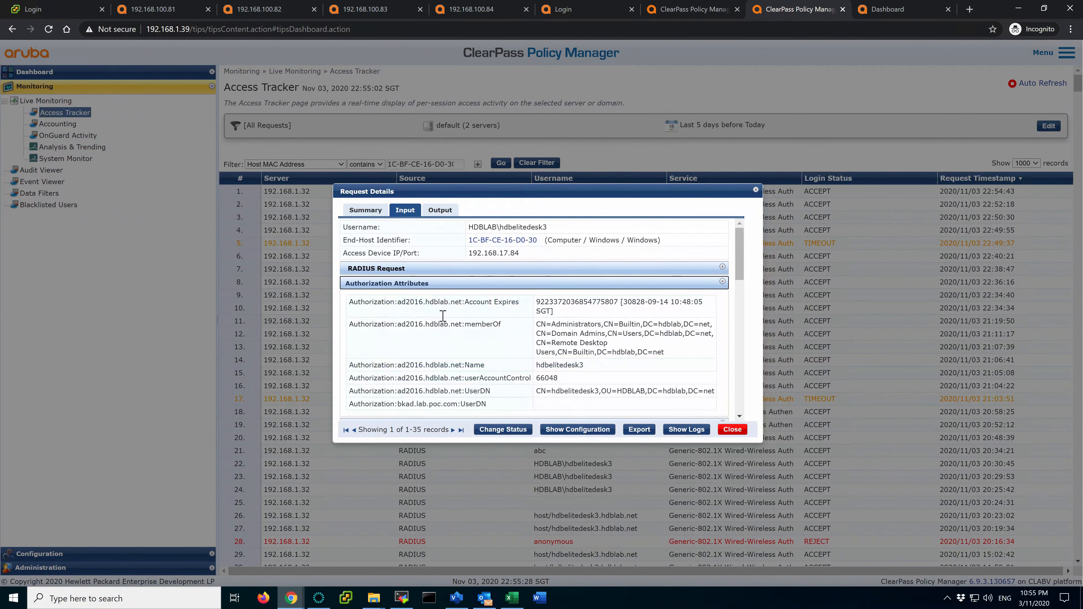
scroll(481, 342, "down", 1)
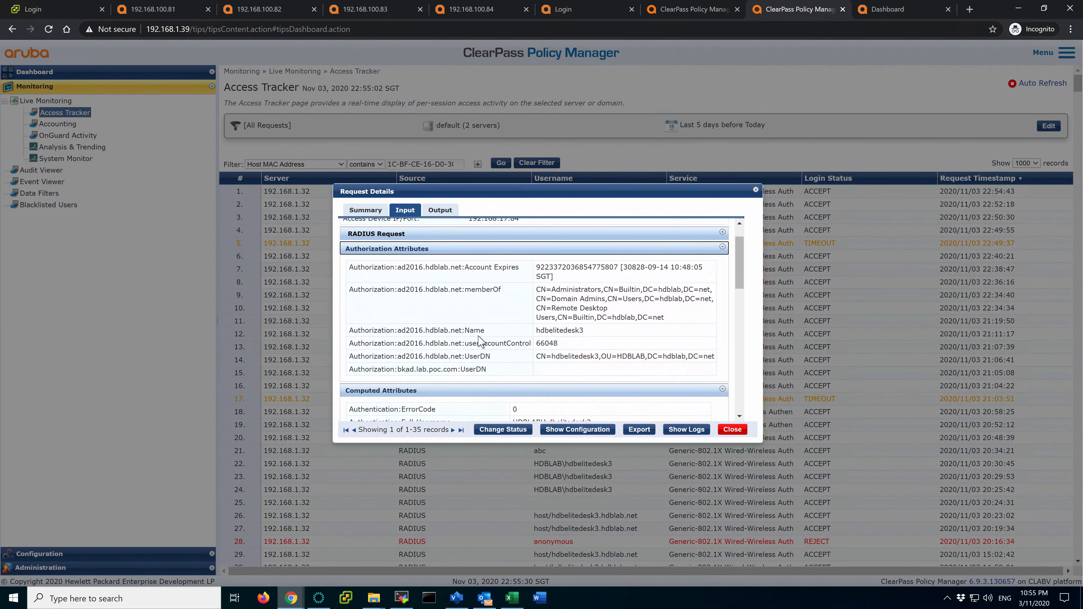
left_click_drag(585, 332, 539, 330)
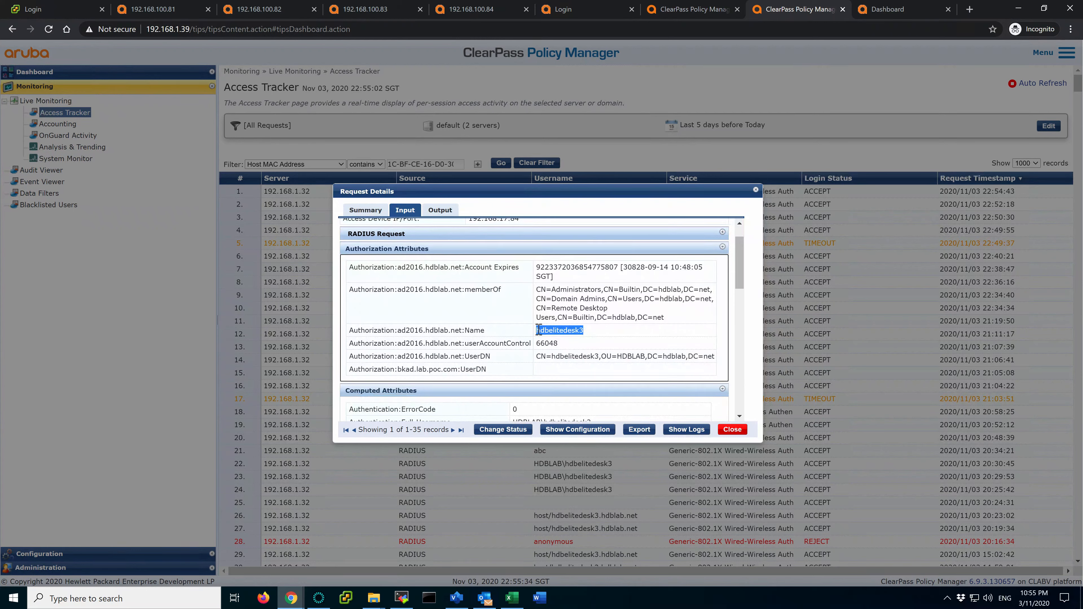
scroll(538, 330, "up", 1)
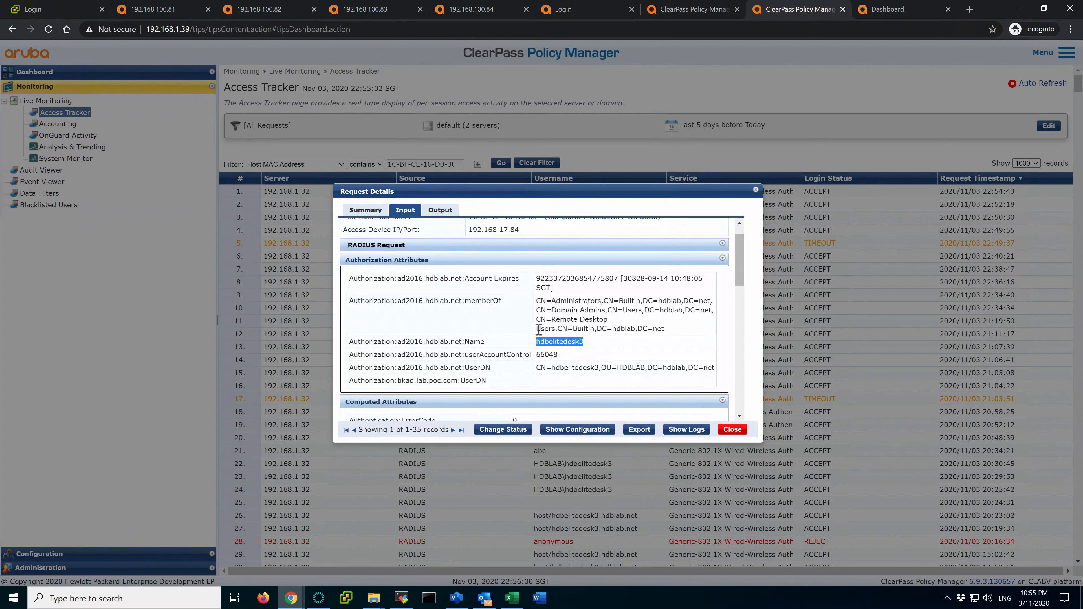
left_click(584, 344)
left_click(443, 211)
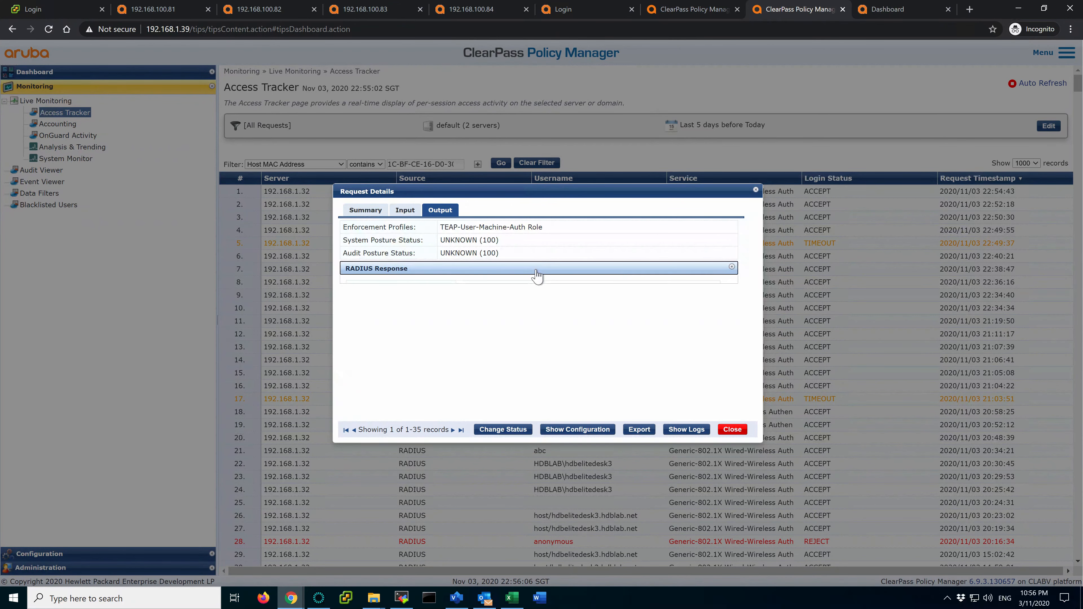
Reload the Mobility Master dashboard, highlight the client's TEAP-User-Machine-Auth role, and scope to LAN (2)
left_click(889, 9)
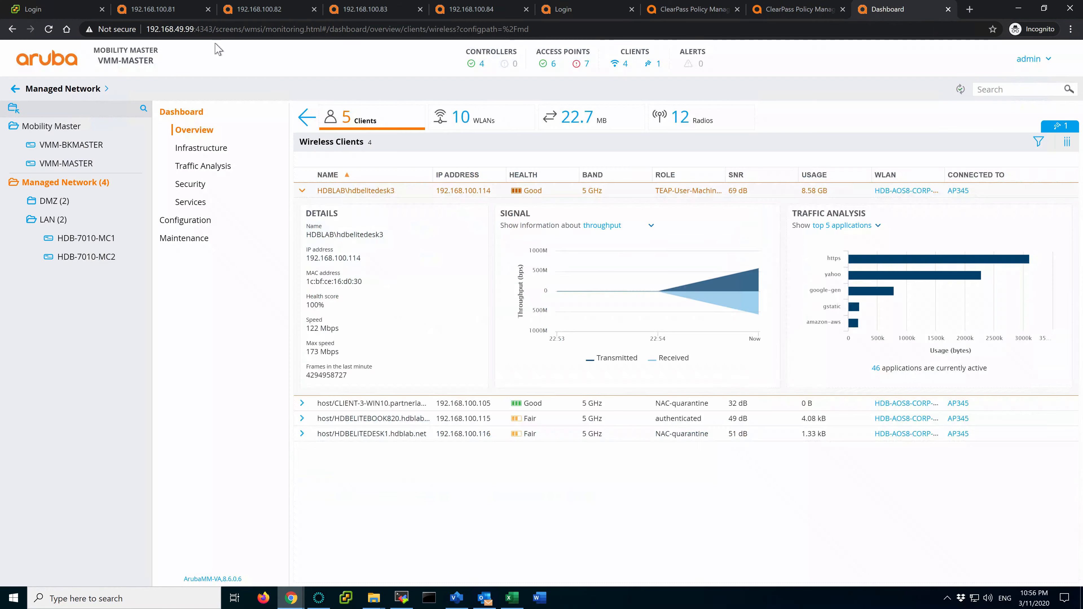
left_click(48, 29)
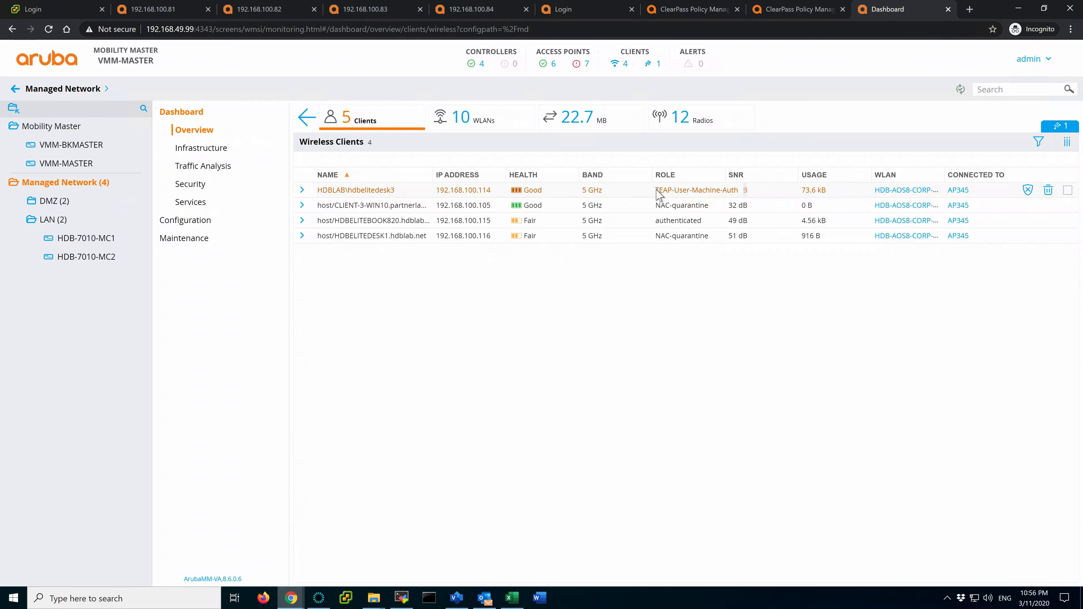
left_click_drag(656, 190, 743, 191)
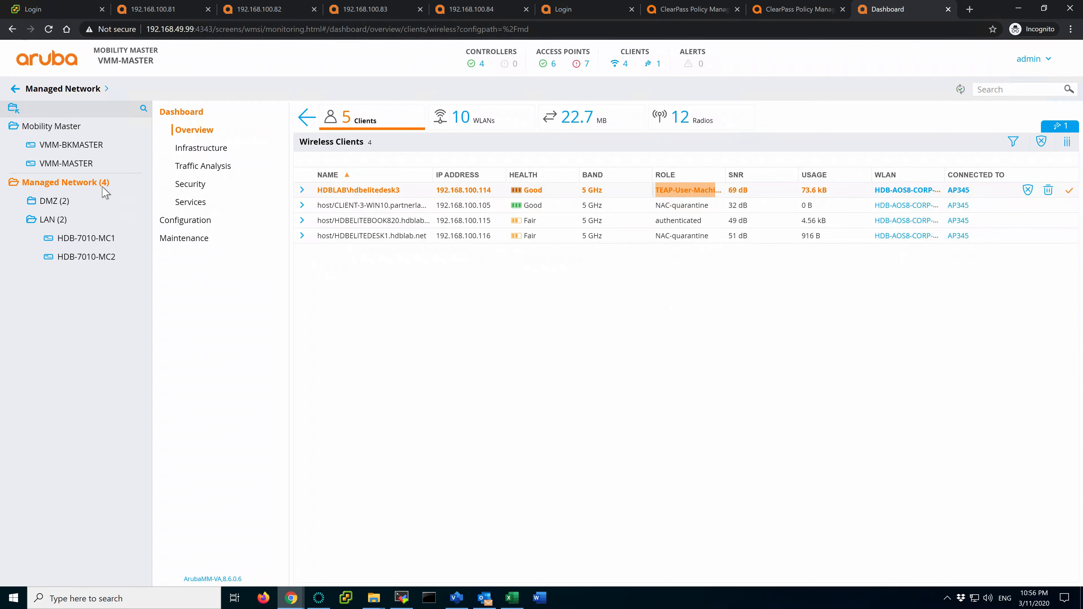
left_click(53, 222)
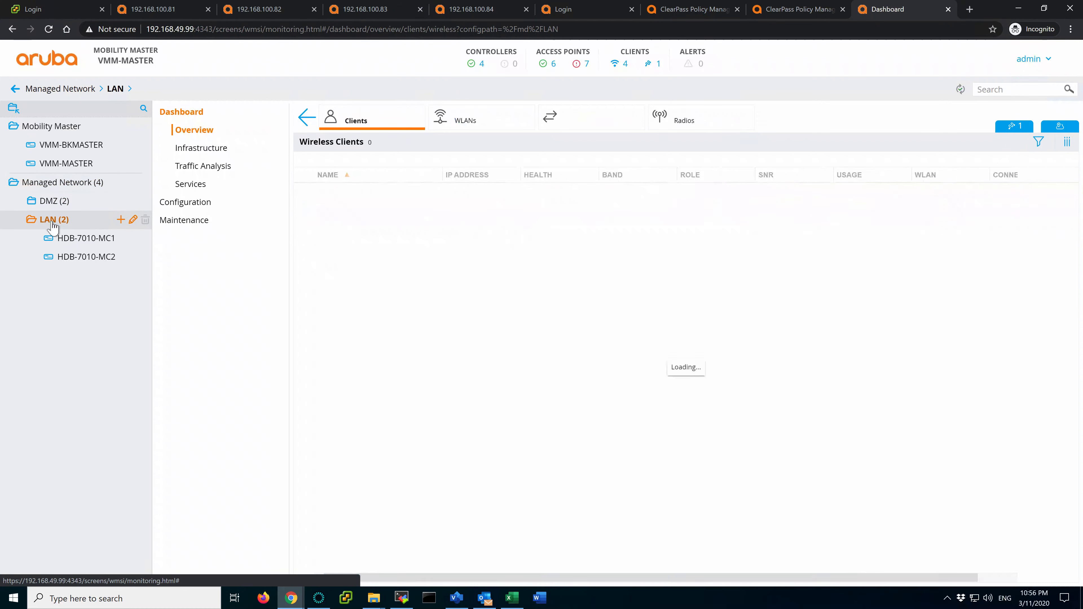
Open LAN Roles & Policies and show the TEAP-User-Machine-Auth role's policies in Advanced View
left_click(188, 202)
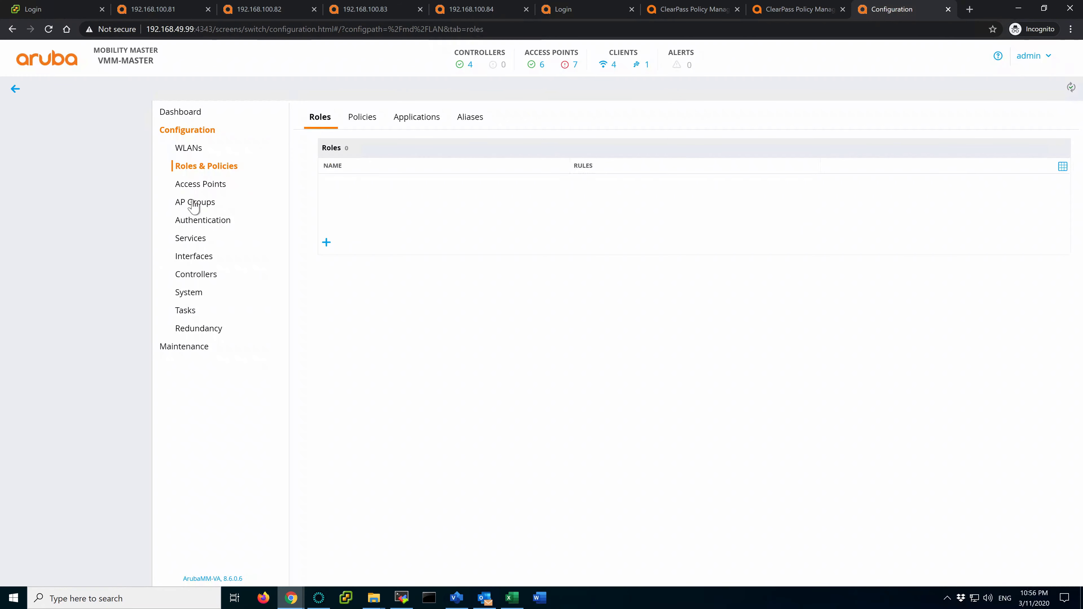
scroll(435, 241, "down", 10)
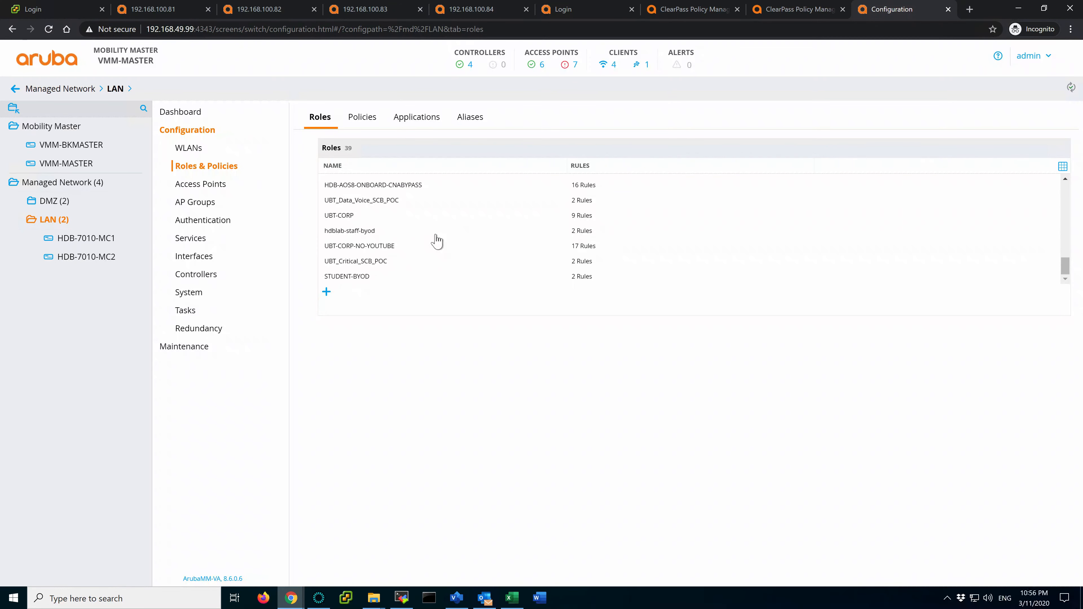
scroll(436, 241, "up", 3)
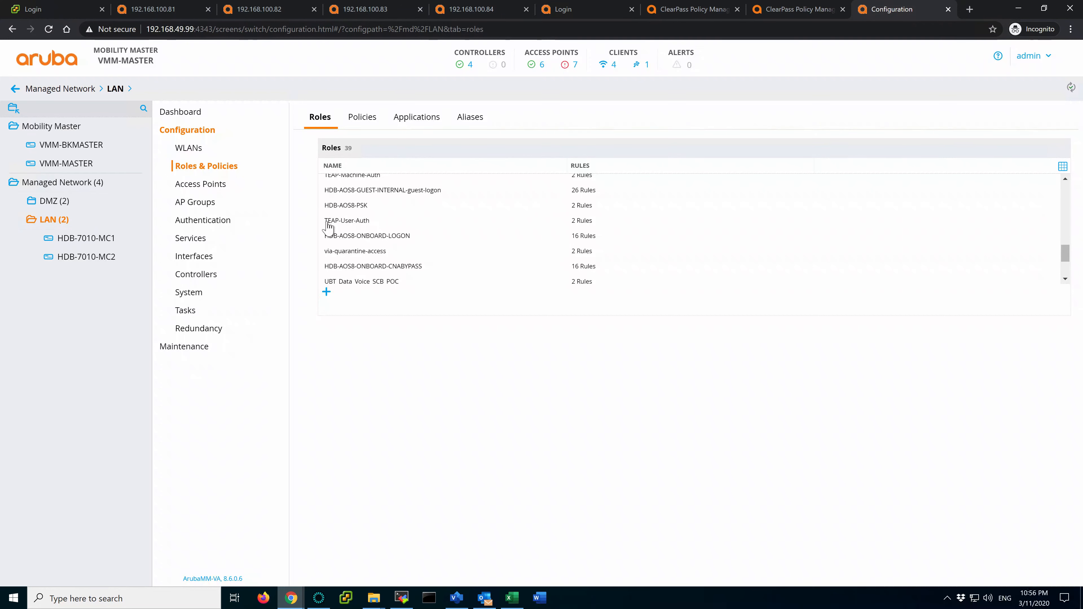
scroll(341, 226, "up", 1)
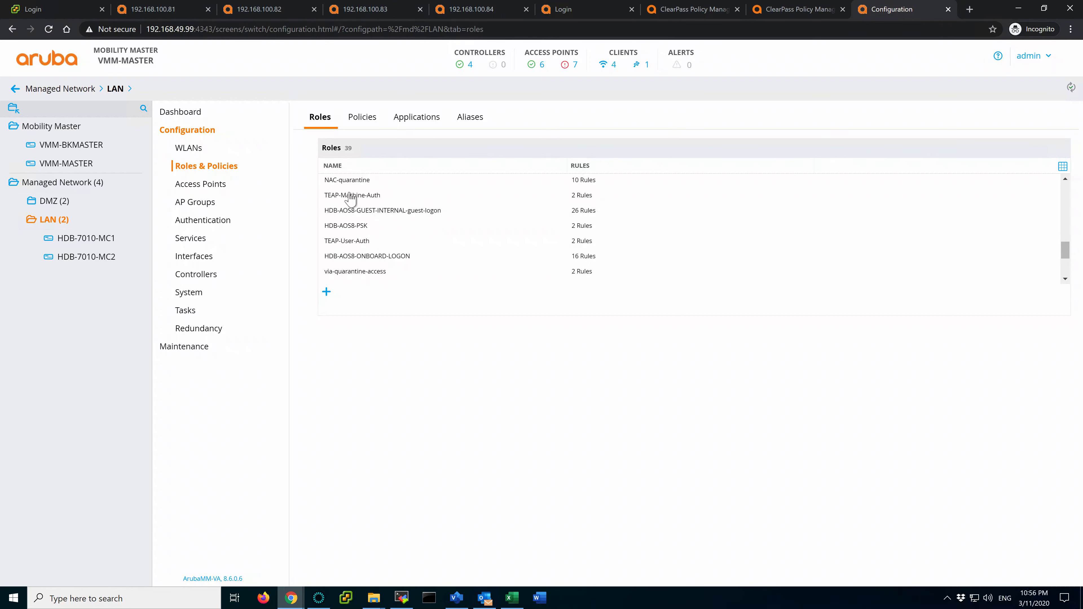
scroll(368, 199, "up", 4)
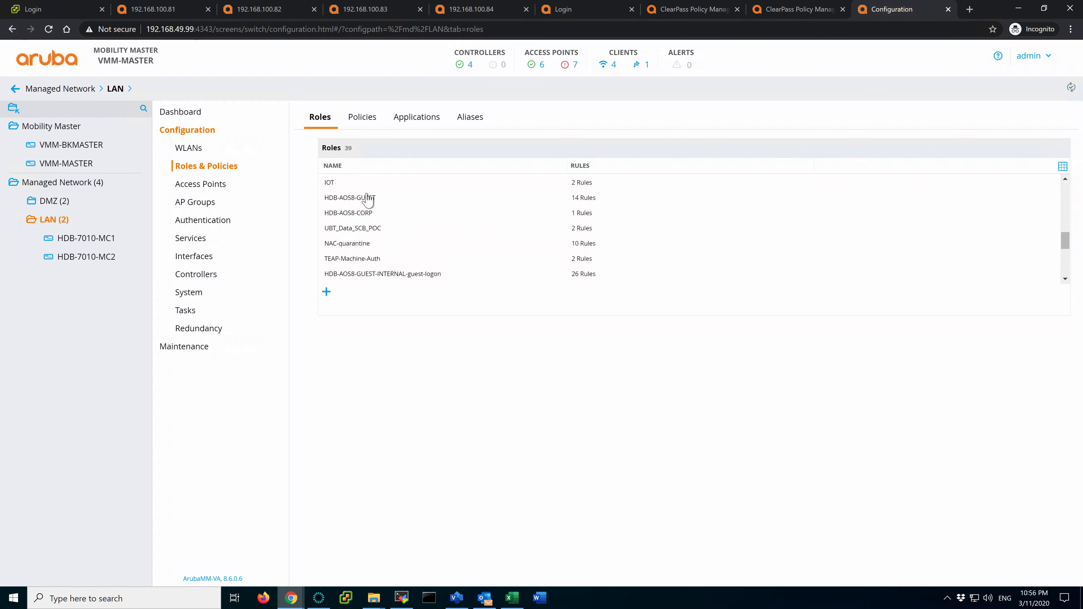
scroll(368, 199, "up", 3)
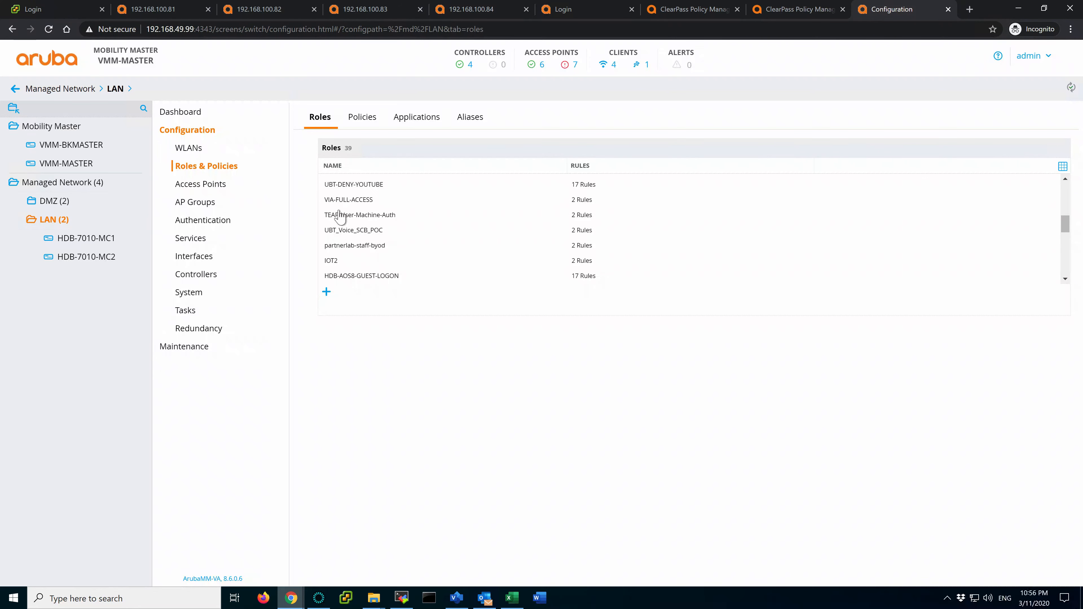
left_click(347, 215)
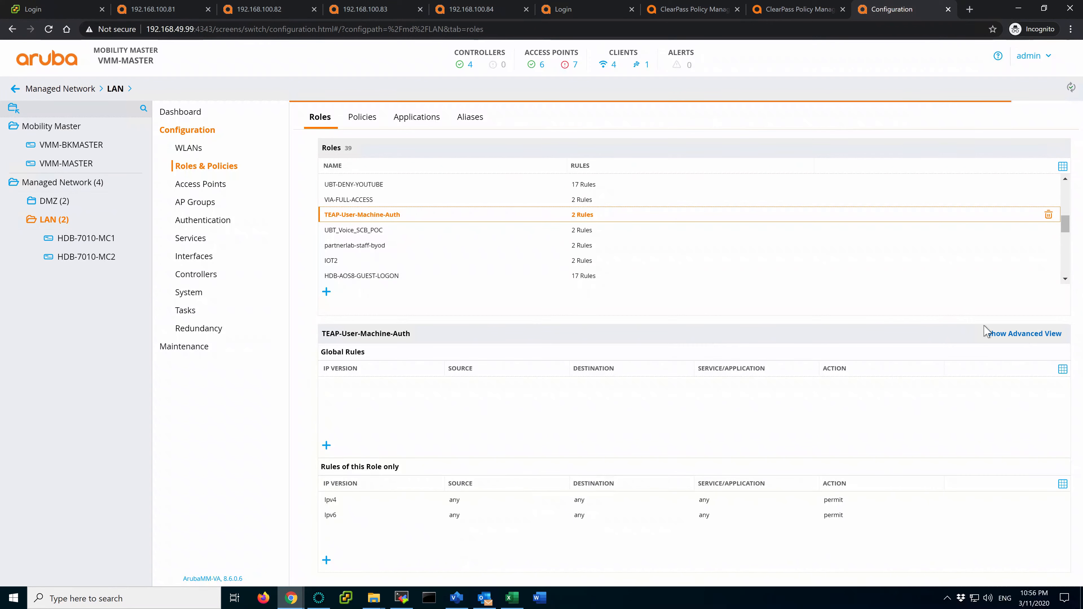
left_click(1039, 336)
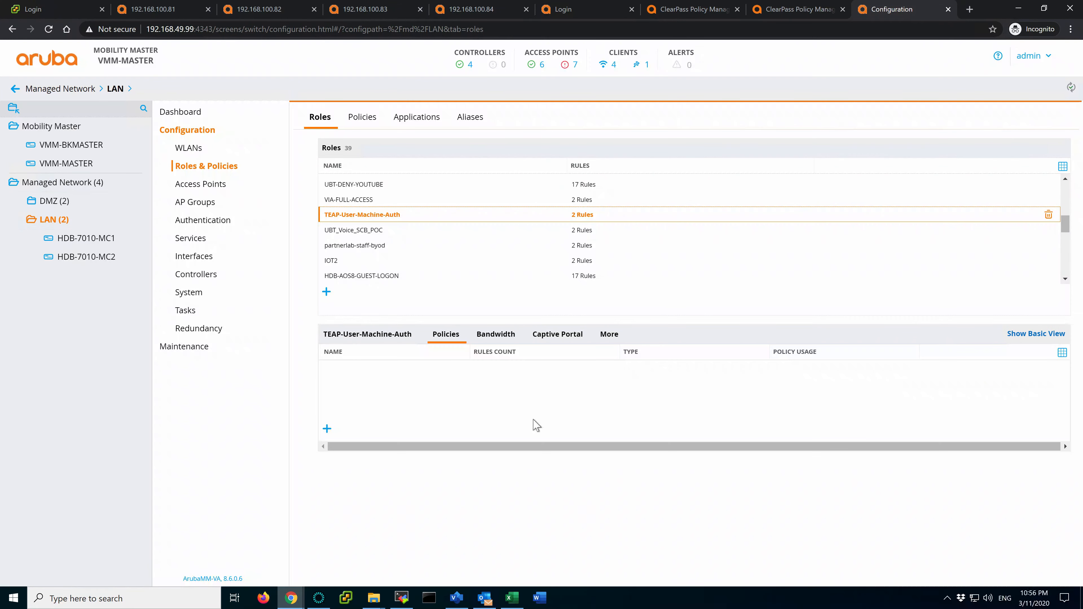